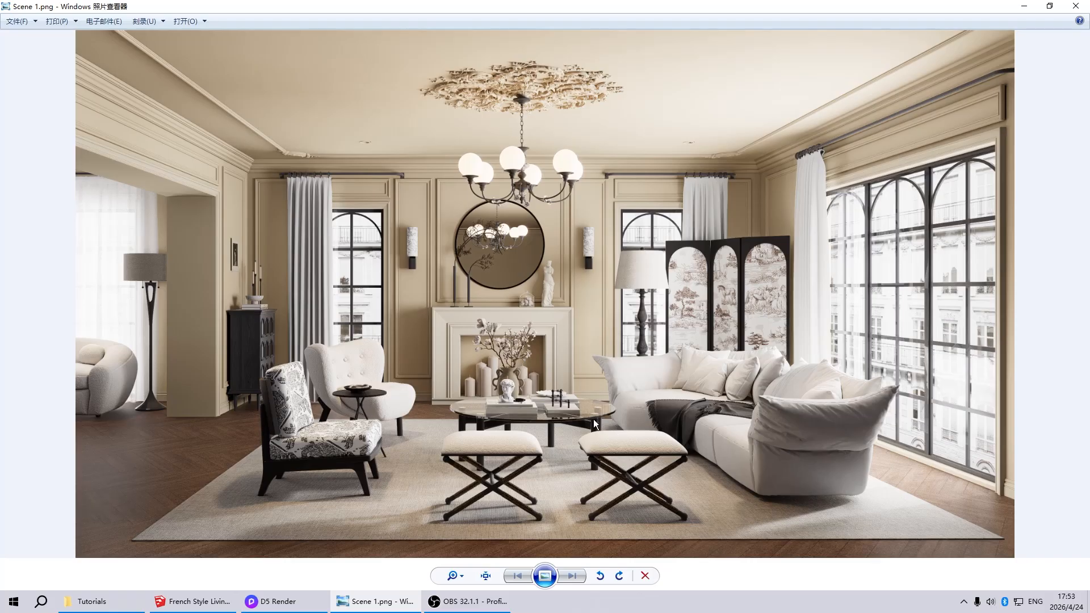
# Step: Switch to D5 Render, exit image render mode, and view the finished room's light layout from outside, returning to Scene 1
pyautogui.click(278, 601)
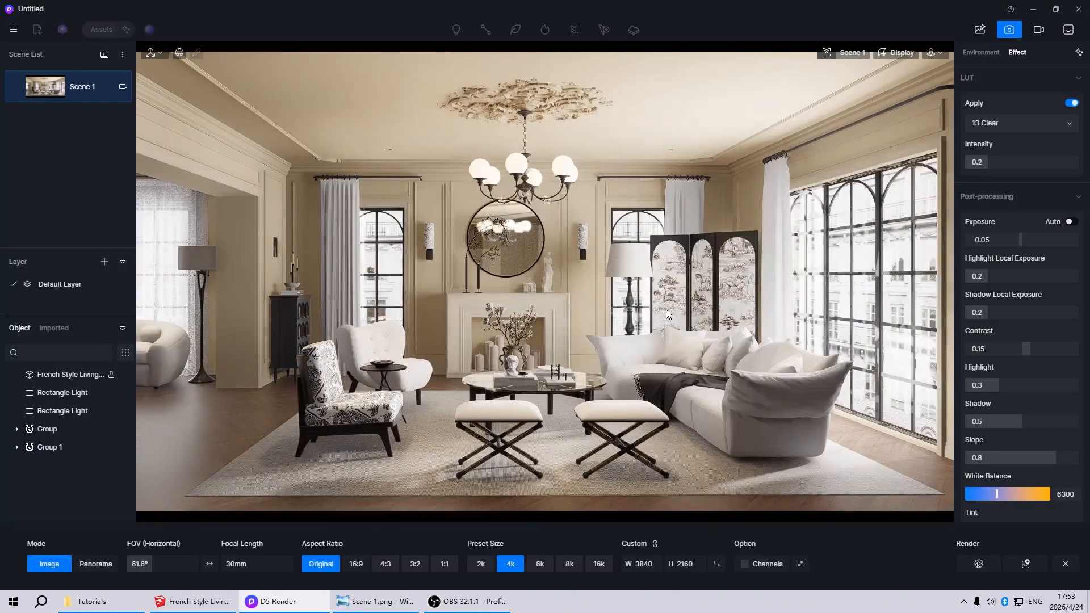
pyautogui.click(1009, 33)
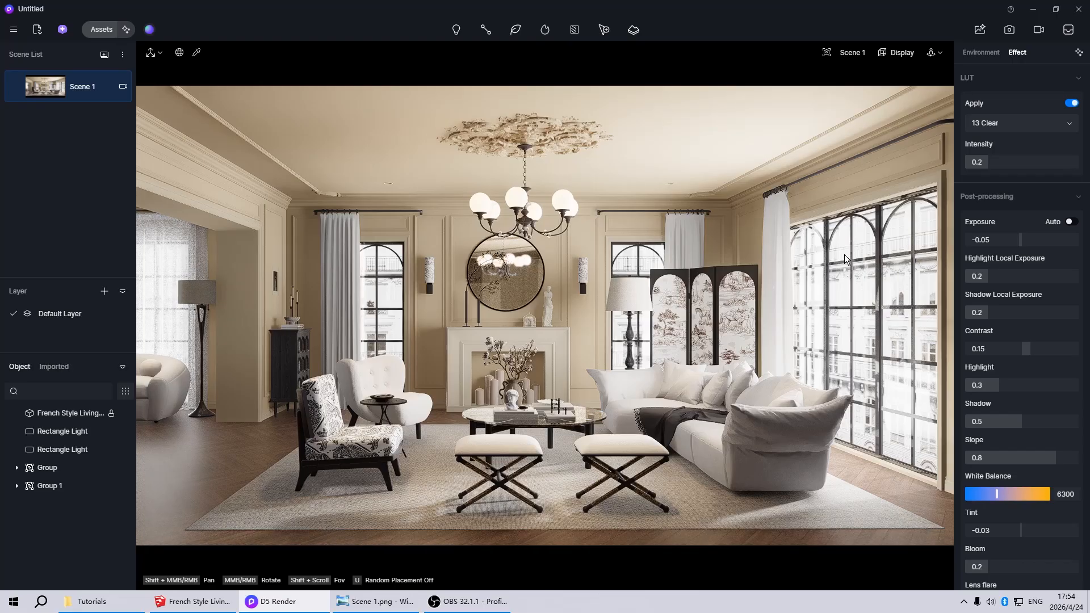
pyautogui.press('v')
pyautogui.scroll(-5, 473, 432)
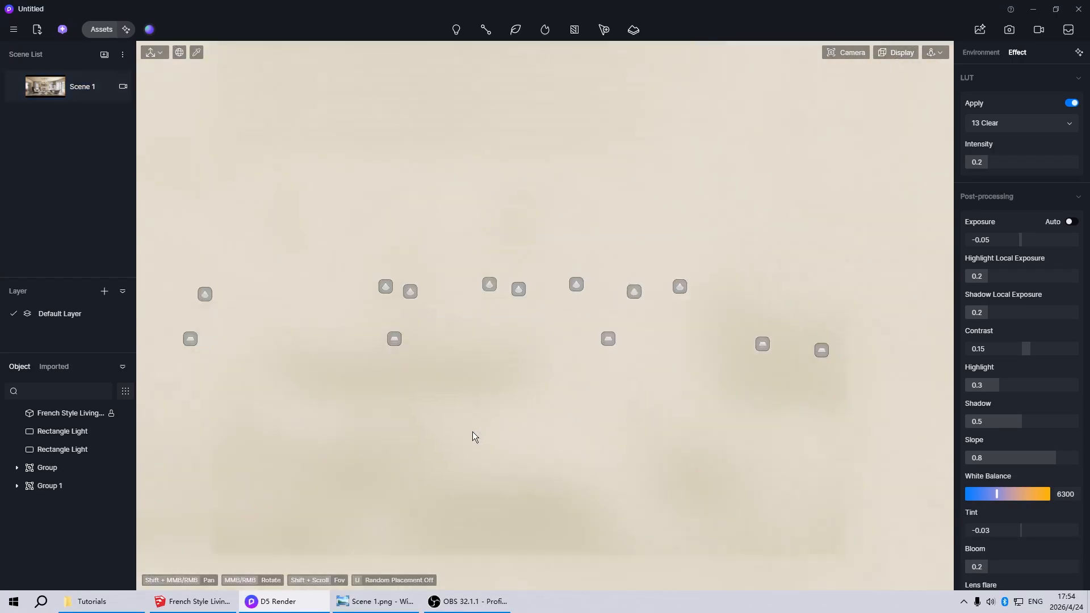
pyautogui.scroll(-5, 502, 414)
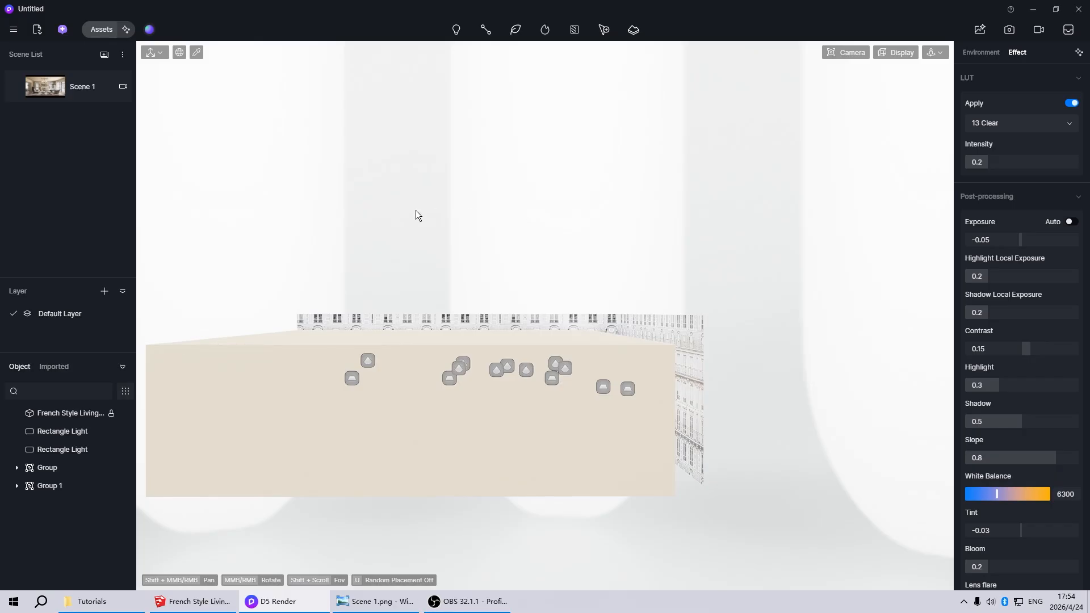
pyautogui.click(52, 95)
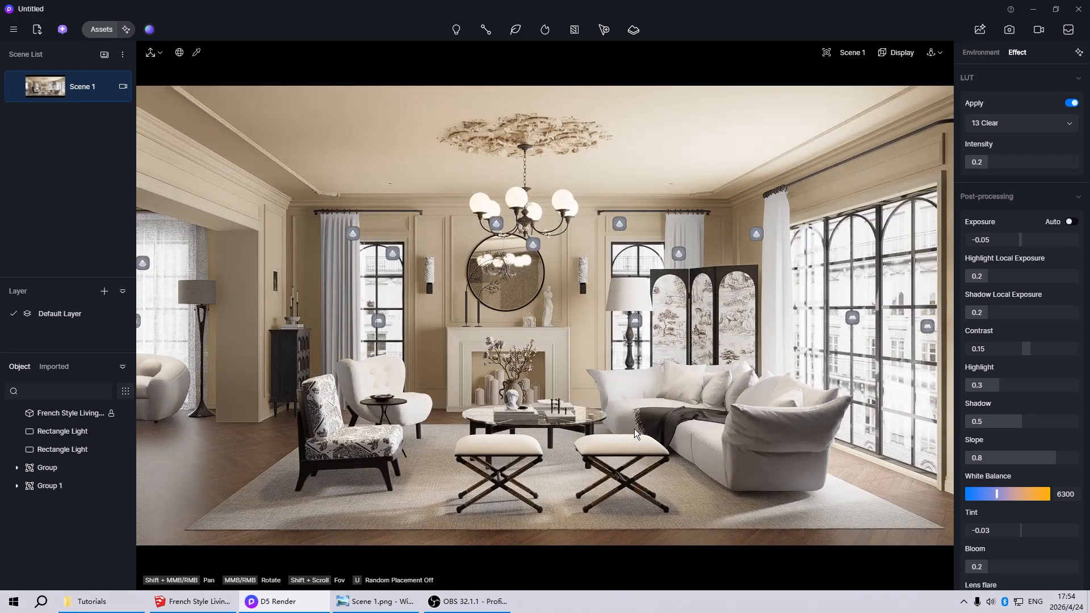
# Step: Examine the settings of the two side-window rectangle lights, the grouped back-window rectangle lights and the grouped ceiling spotlights
pyautogui.click(846, 318)
pyautogui.keyDown('ctrl'); pyautogui.click(926, 328); pyautogui.keyUp('ctrl')
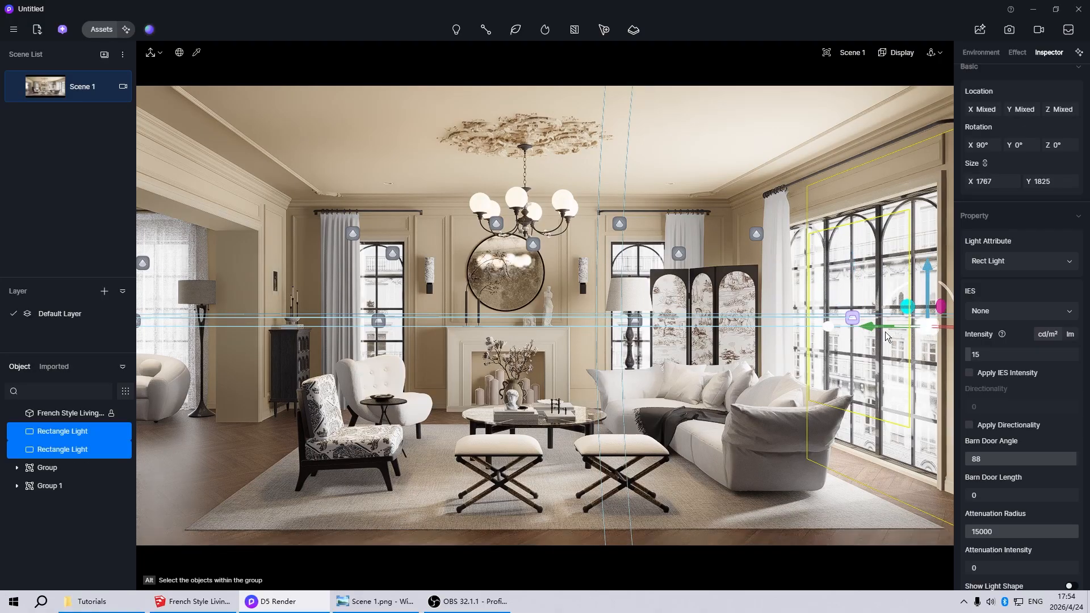
pyautogui.click(828, 355)
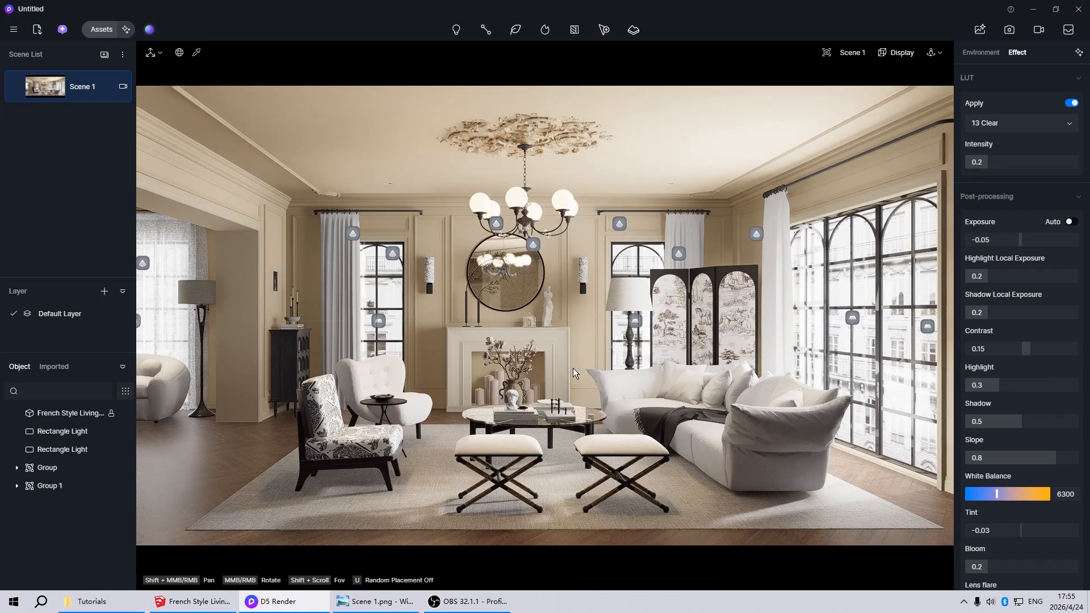
pyautogui.click(635, 324)
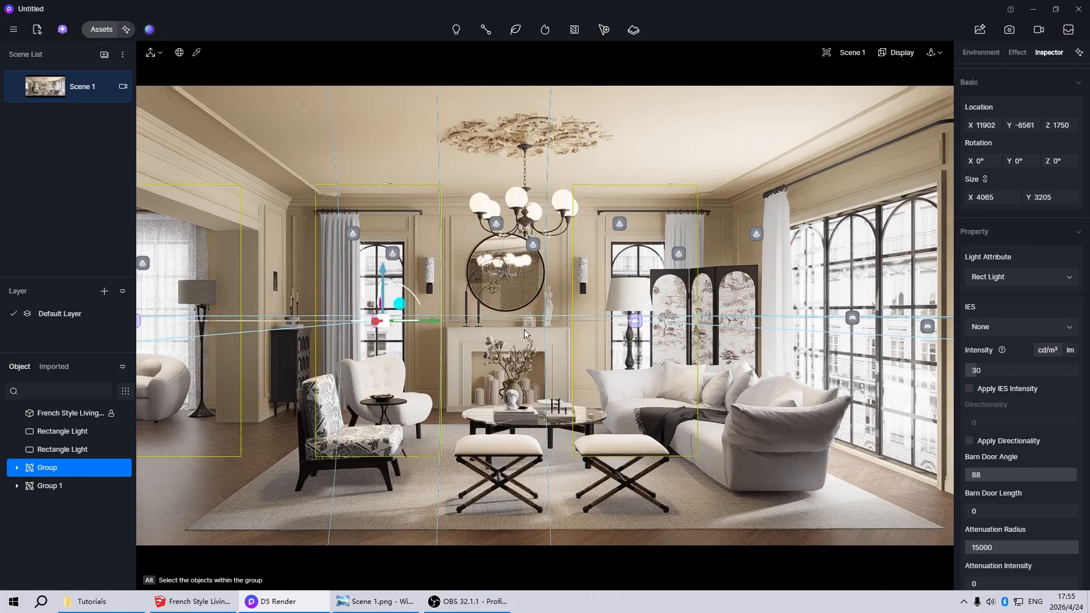
pyautogui.click(523, 329)
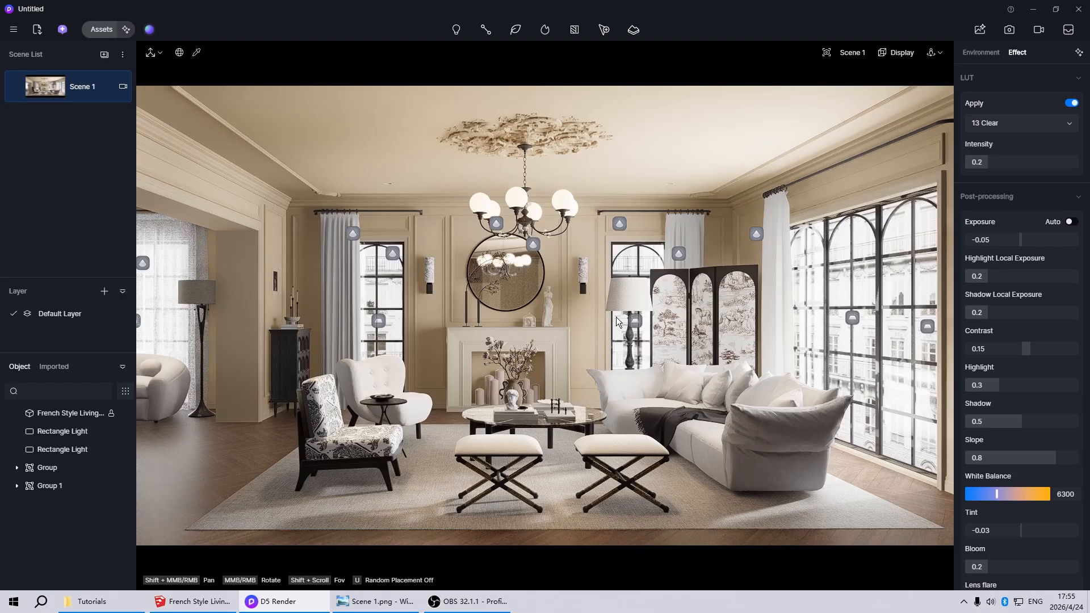
pyautogui.click(619, 224)
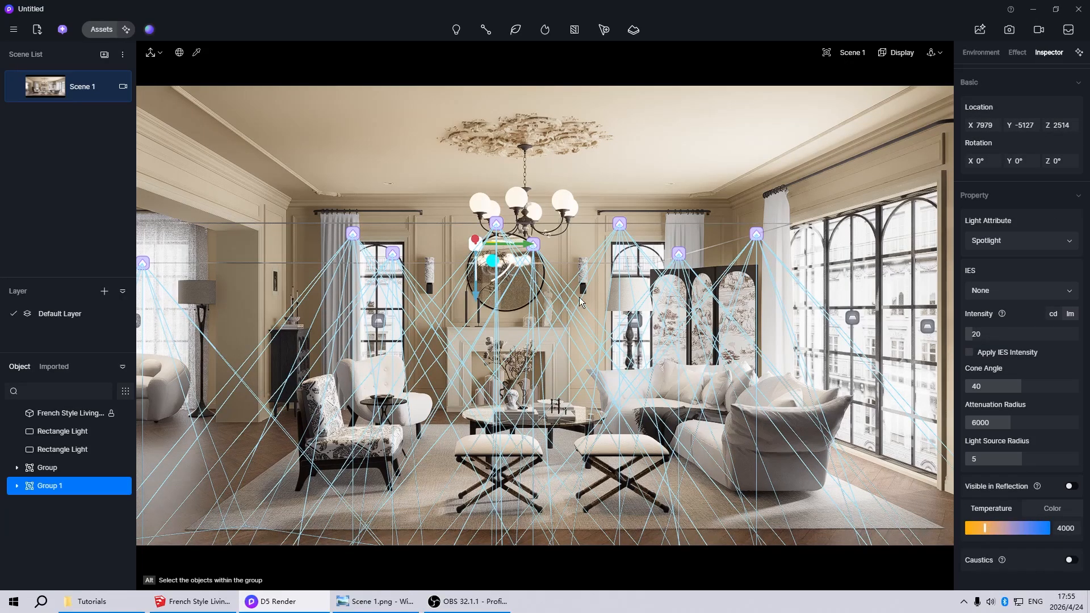
pyautogui.click(633, 353)
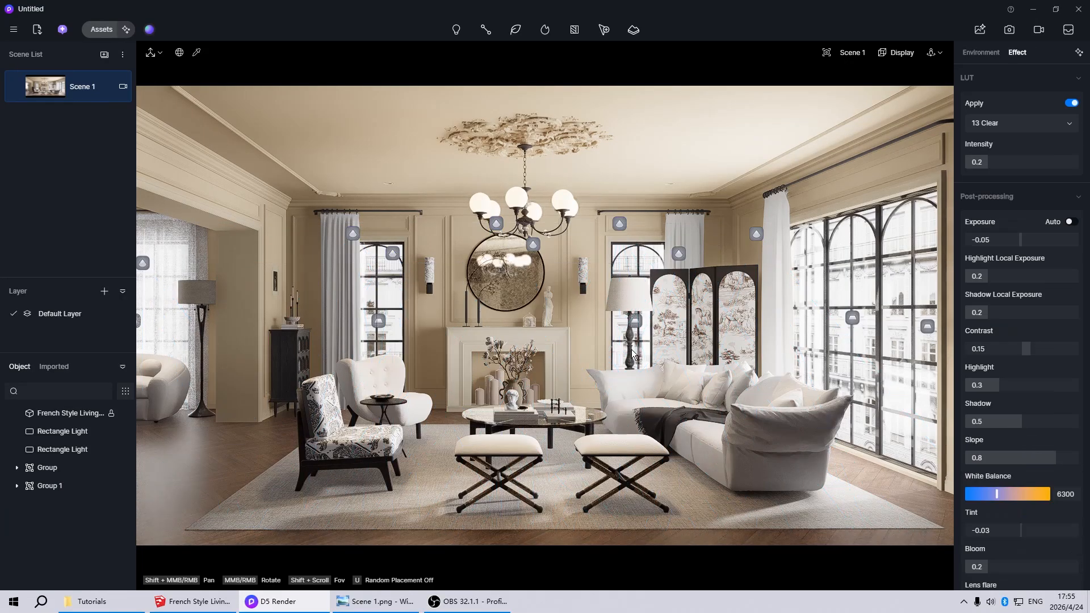
pyautogui.click(558, 199)
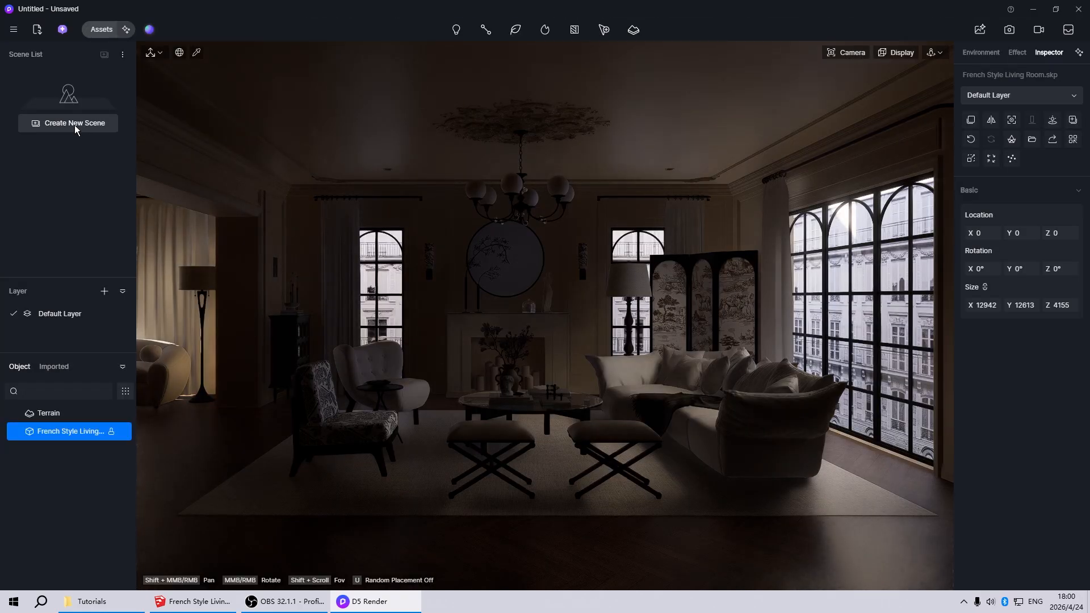
# Step: Create a new scene from the current living room view and save the project as Untitled in the D5 folder
pyautogui.click(76, 127)
pyautogui.hotkey('ctrl', 's')
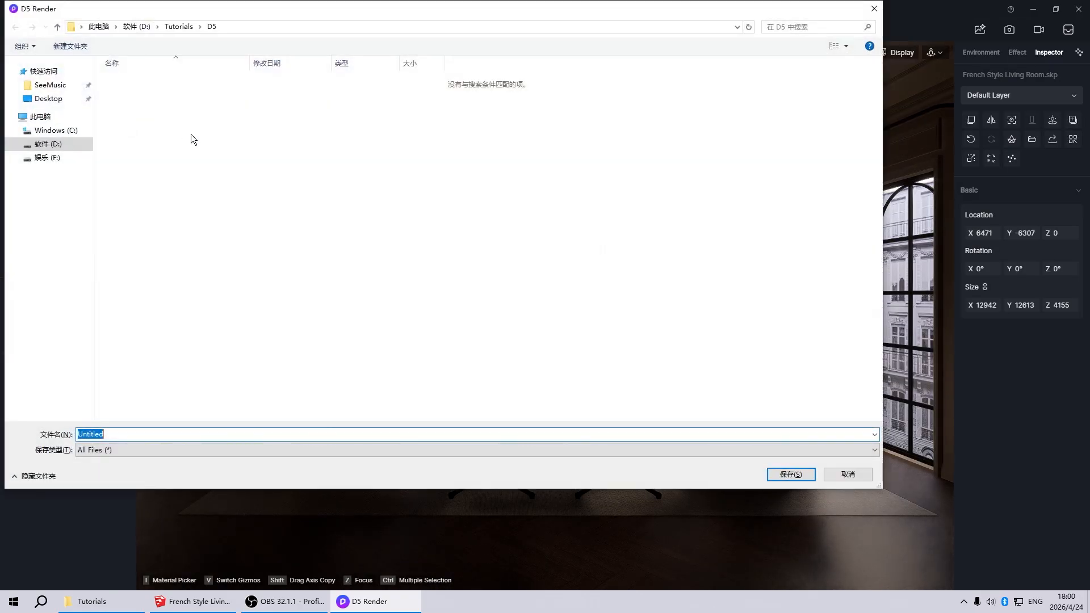
pyautogui.click(775, 474)
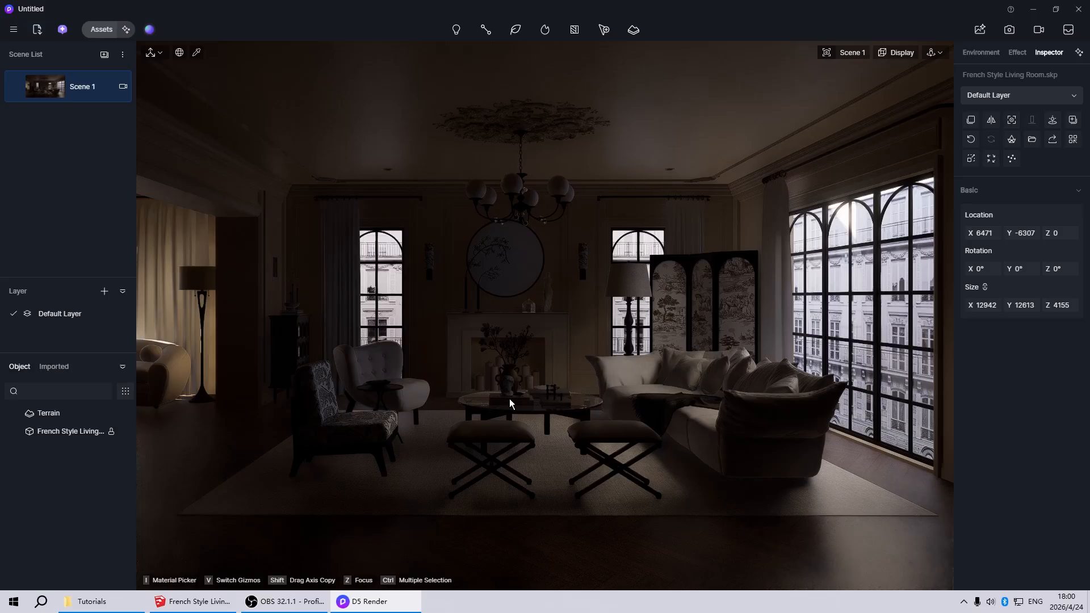
# Step: Delete the Terrain object from the project and return to the Scene 1 view
pyautogui.scroll(-5, 509, 398)
pyautogui.scroll(-10, 489, 441)
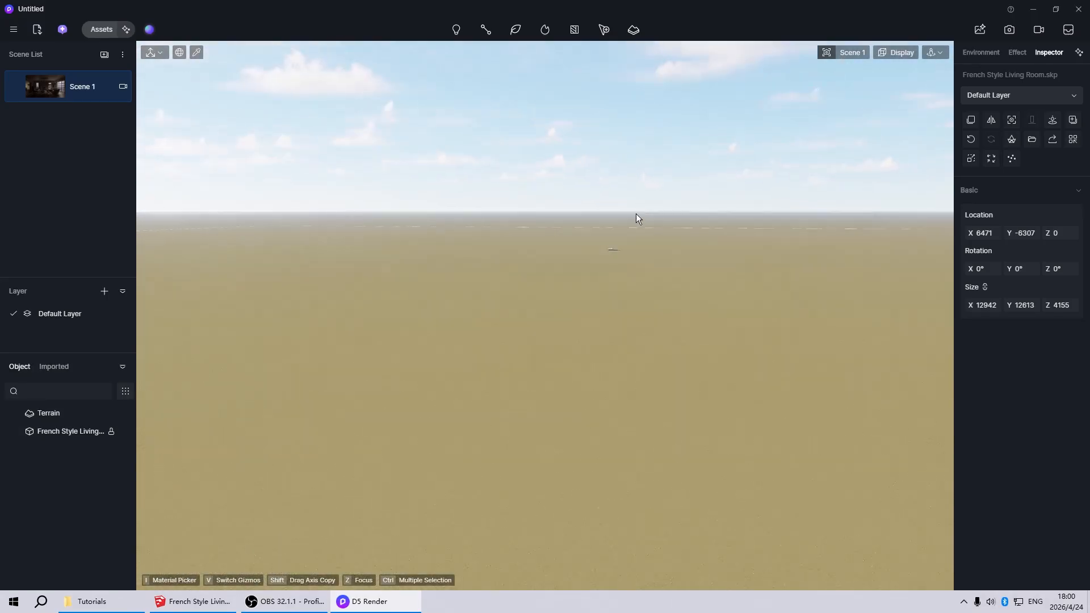
pyautogui.scroll(5, 613, 245)
pyautogui.scroll(10, 454, 303)
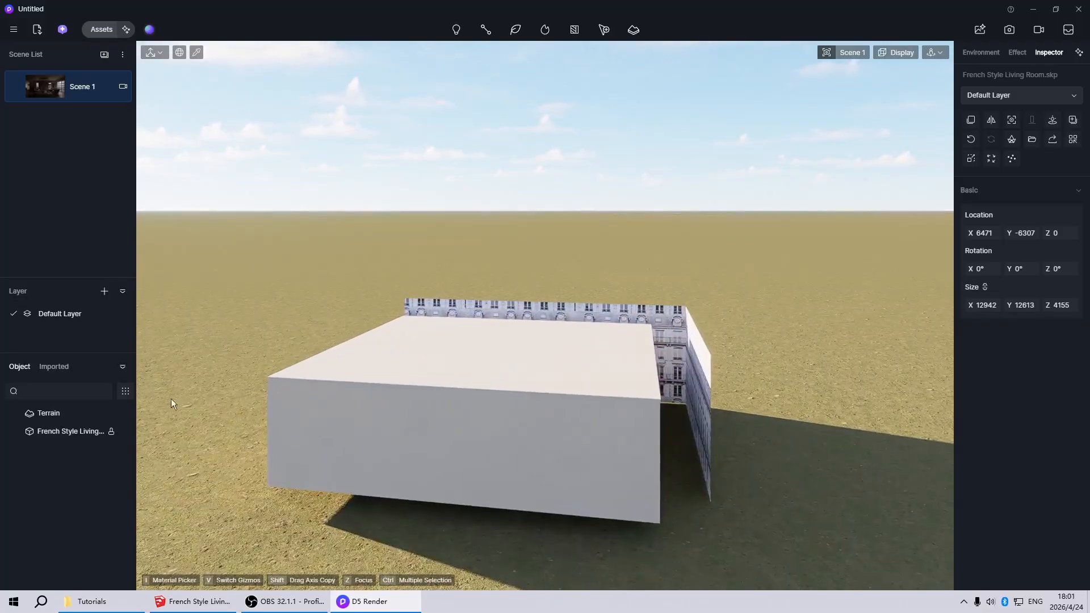
pyautogui.click(47, 413)
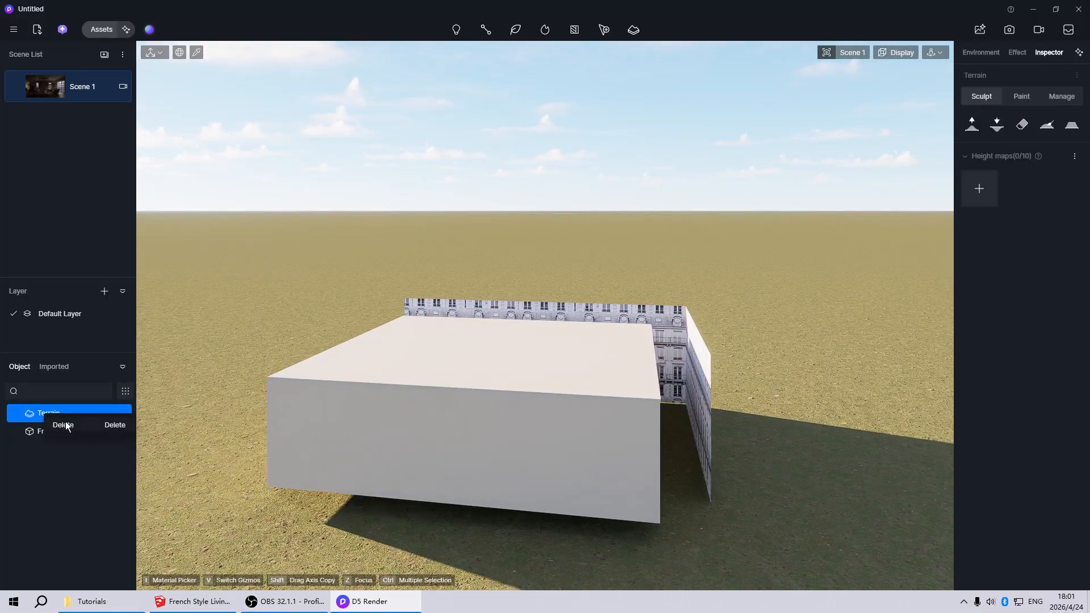
pyautogui.press('Delete')
pyautogui.click(537, 283)
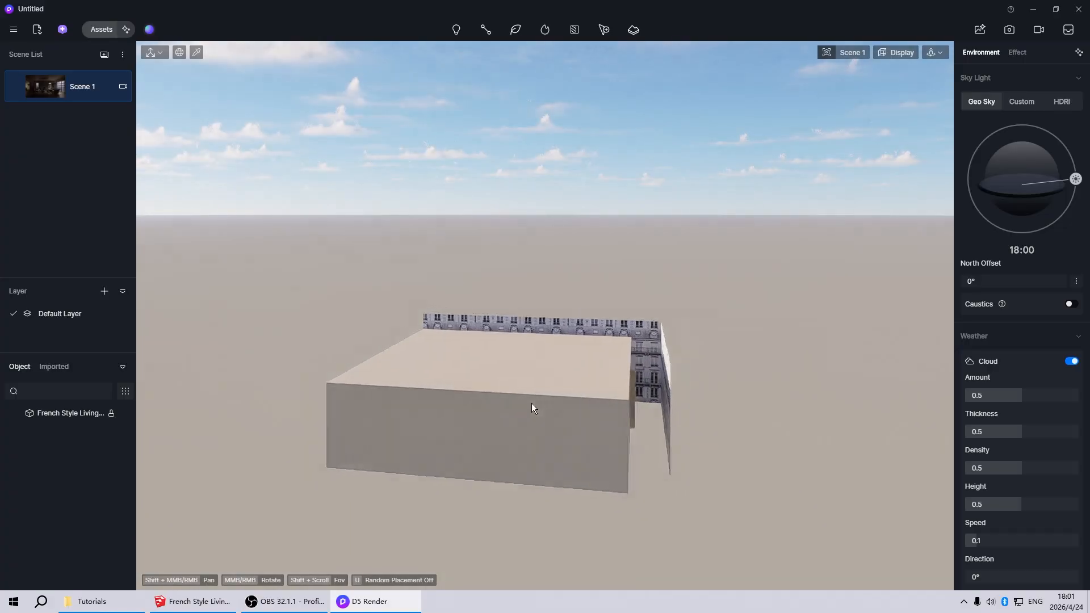
pyautogui.click(36, 90)
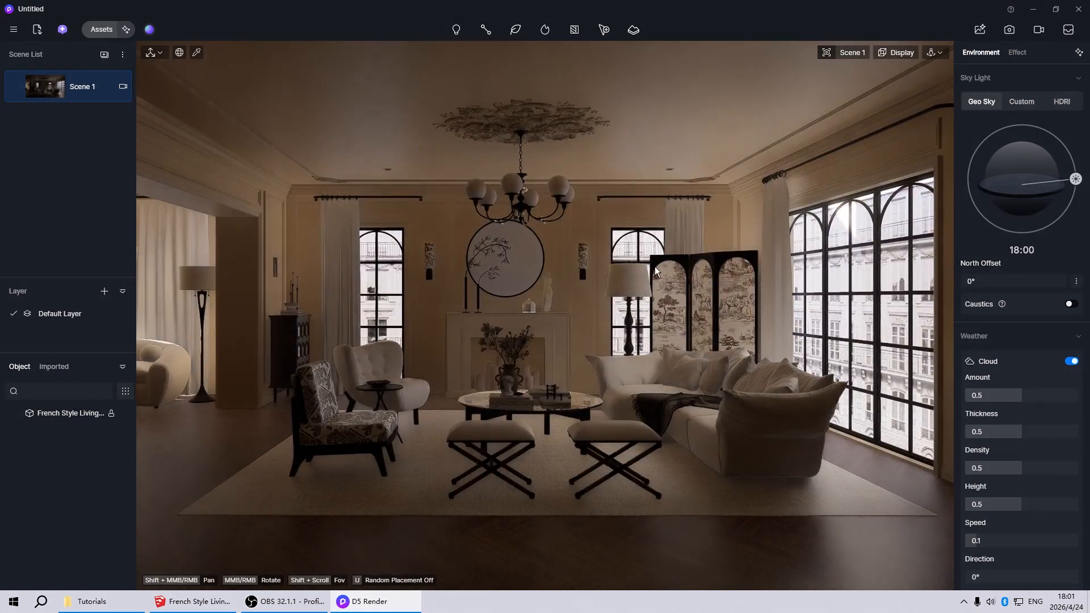
# Step: Switch the sky light to HDRI using the custom Pure Studio 6 map and update Scene 1
pyautogui.click(1062, 102)
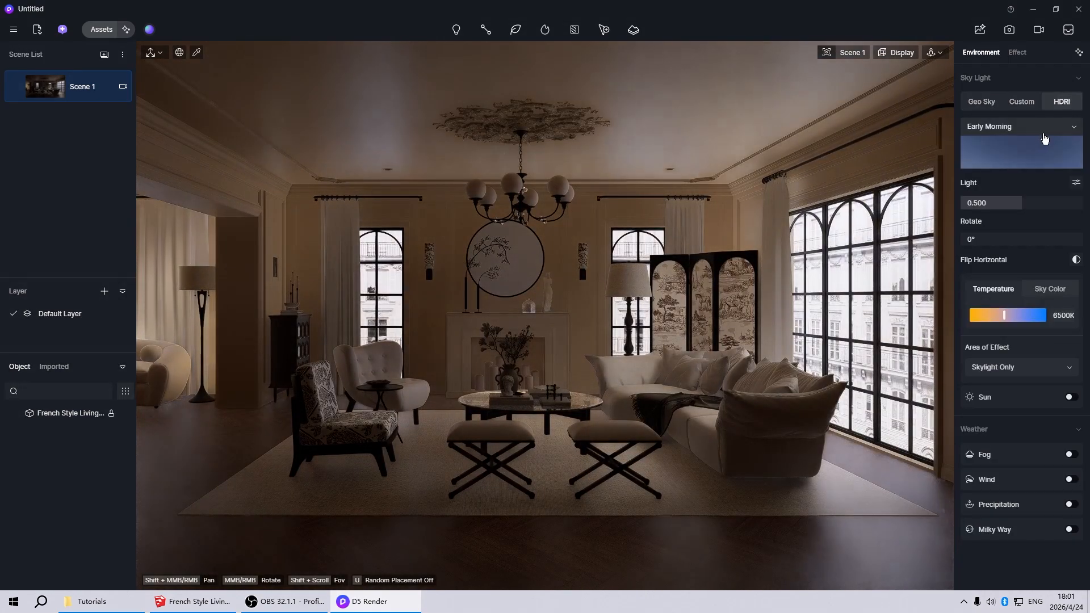
pyautogui.click(1021, 128)
pyautogui.click(988, 182)
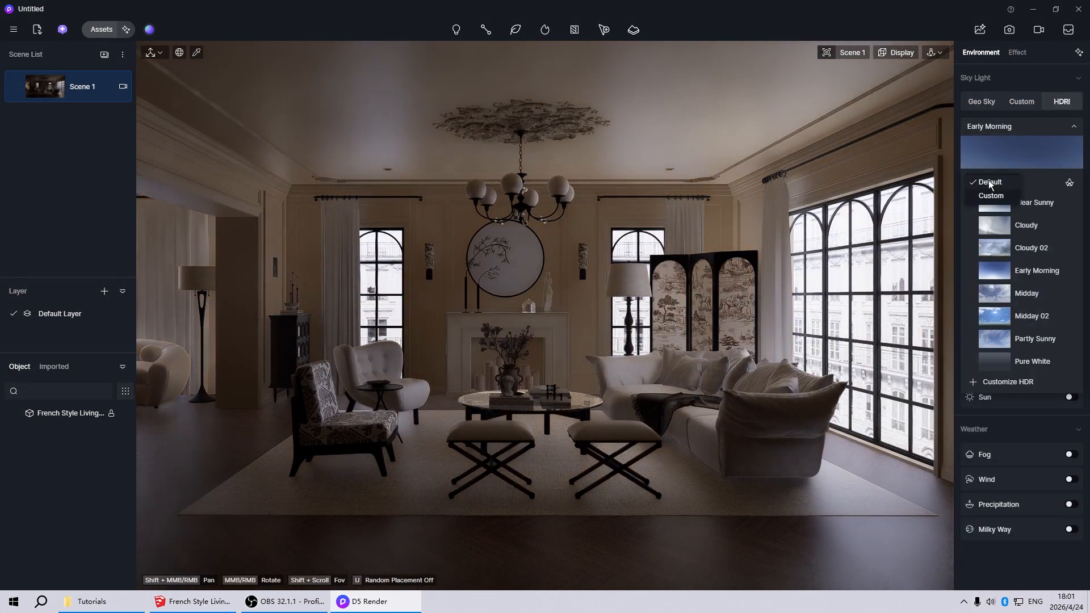
pyautogui.click(993, 196)
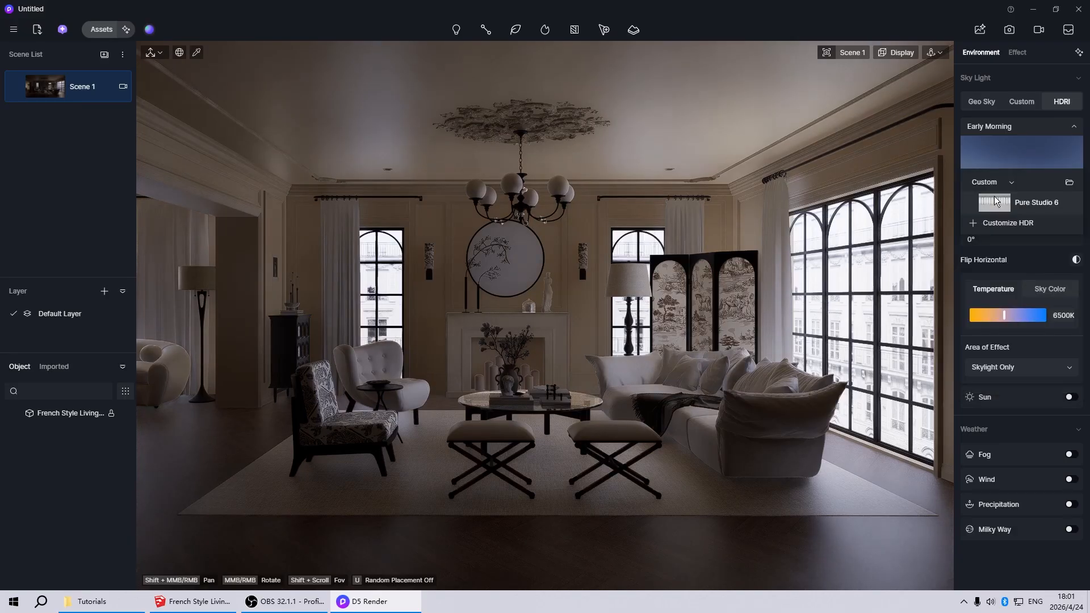
pyautogui.click(995, 202)
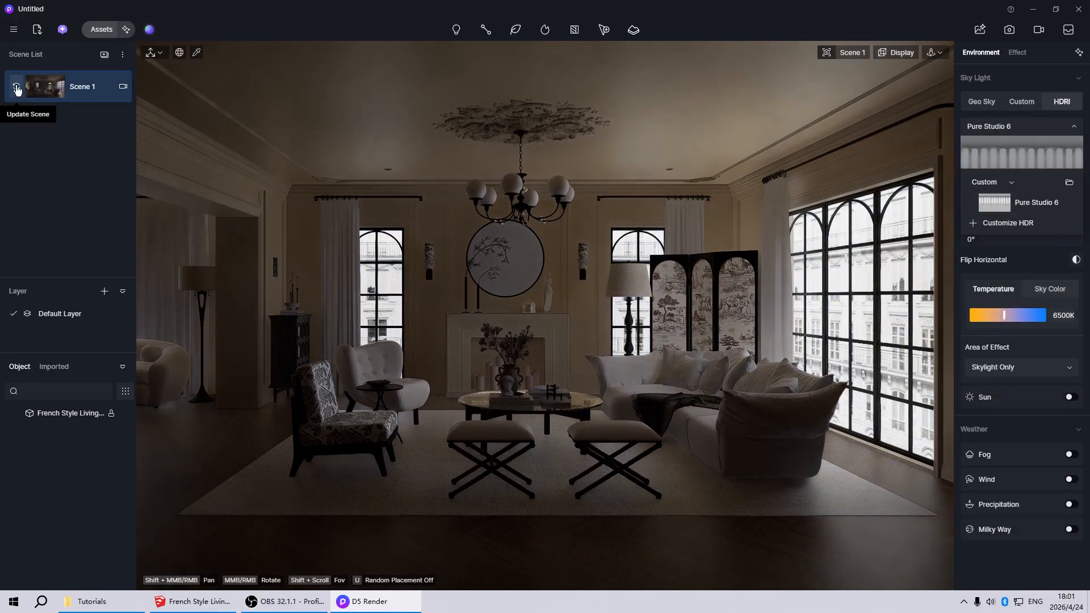
pyautogui.click(14, 88)
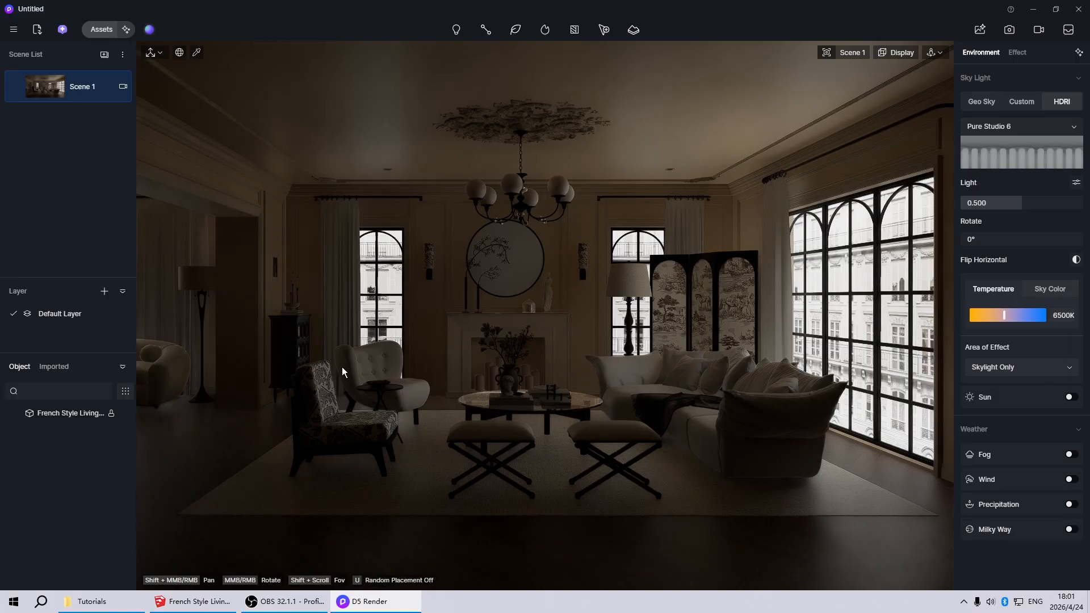
# Step: Place a rect light on the floor beside the large side window behind the sofa
pyautogui.moveTo(455, 30)
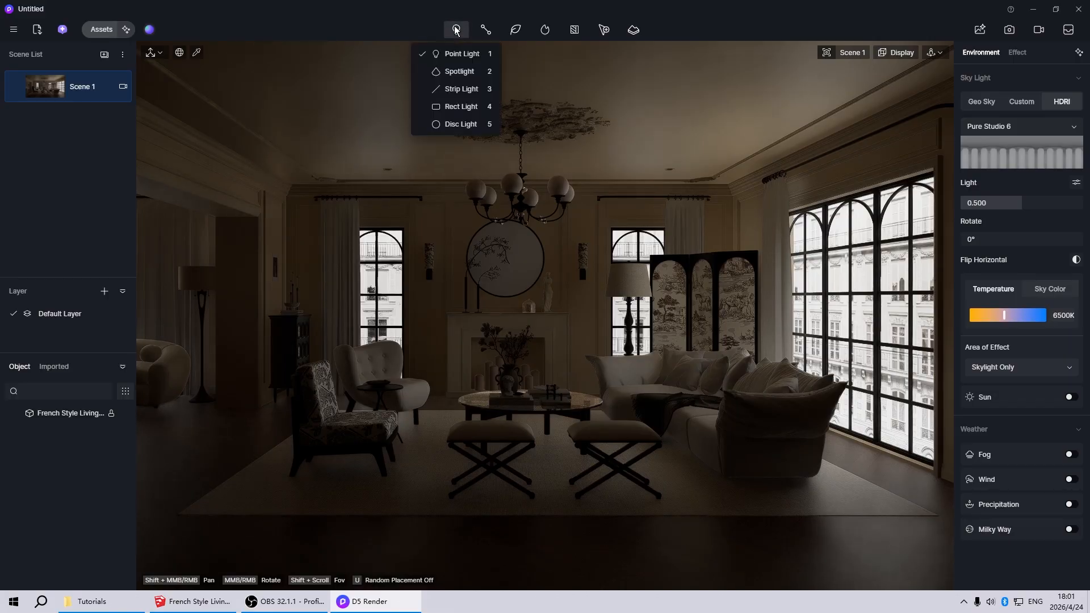
pyautogui.click(464, 106)
pyautogui.scroll(-6, 810, 408)
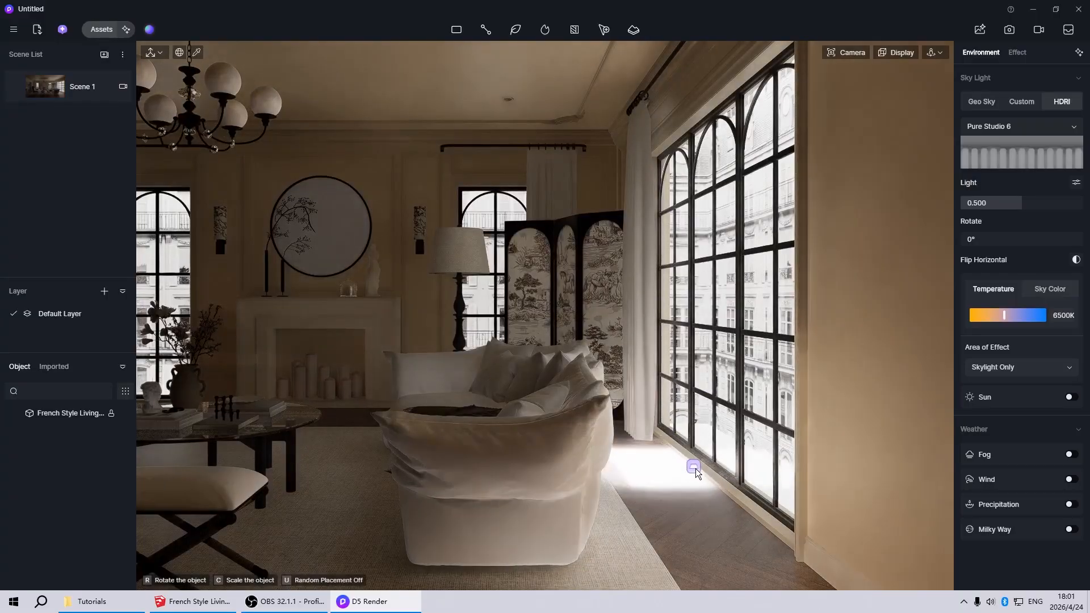
pyautogui.click(700, 476)
pyautogui.scroll(-2, 591, 448)
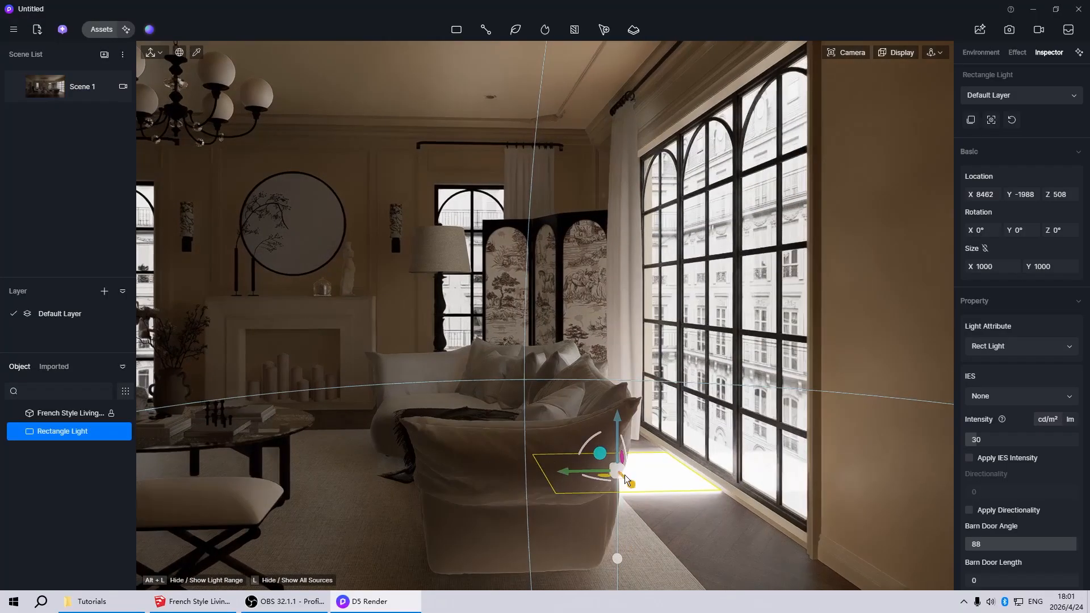
# Step: Rotate the rectangle light to 90° about X and move it outside the large window to Y -736, Z 1697
pyautogui.moveTo(590, 448); pyautogui.dragTo(720, 349)
pyautogui.moveTo(618, 445); pyautogui.dragTo(697, 262)
pyautogui.scroll(4, 697, 263)
pyautogui.moveTo(696, 264); pyautogui.dragTo(714, 363, button='right')
pyautogui.moveTo(588, 314); pyautogui.dragTo(745, 325)
pyautogui.scroll(-5, 449, 340)
pyautogui.moveTo(567, 306); pyautogui.dragTo(641, 334, button='right')
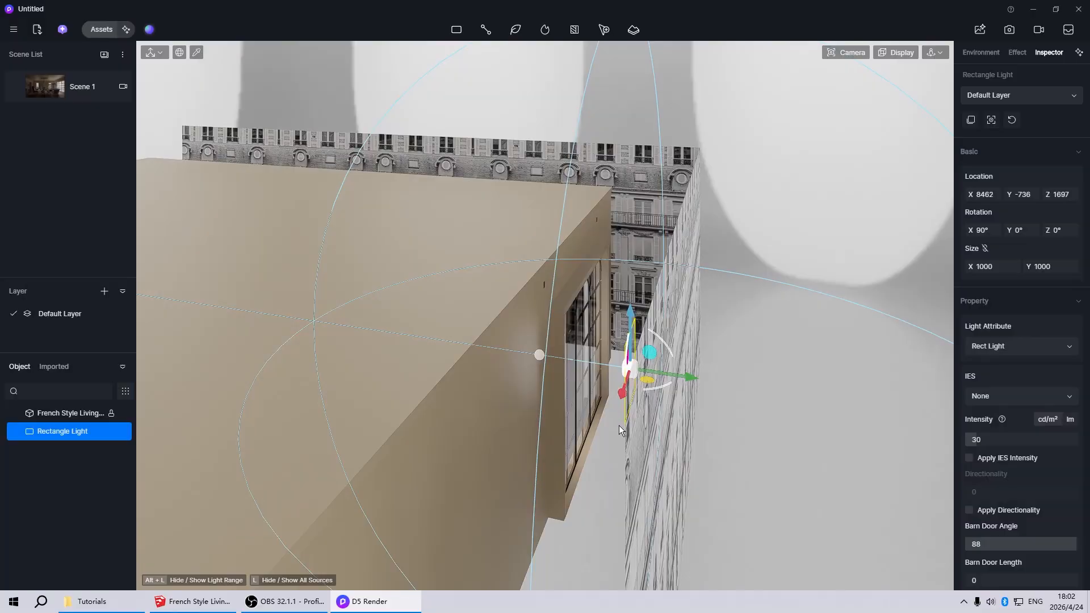
# Step: Scale the rectangle light to 6037 by 4294 so it covers the large window, and restore the move gizmo
pyautogui.press('space')
pyautogui.moveTo(635, 424); pyautogui.dragTo(649, 612)
pyautogui.scroll(-3, 604, 410)
pyautogui.moveTo(604, 410); pyautogui.dragTo(619, 366, button='right')
pyautogui.moveTo(617, 315); pyautogui.dragTo(727, 203)
pyautogui.moveTo(454, 332); pyautogui.dragTo(448, 440, button='right')
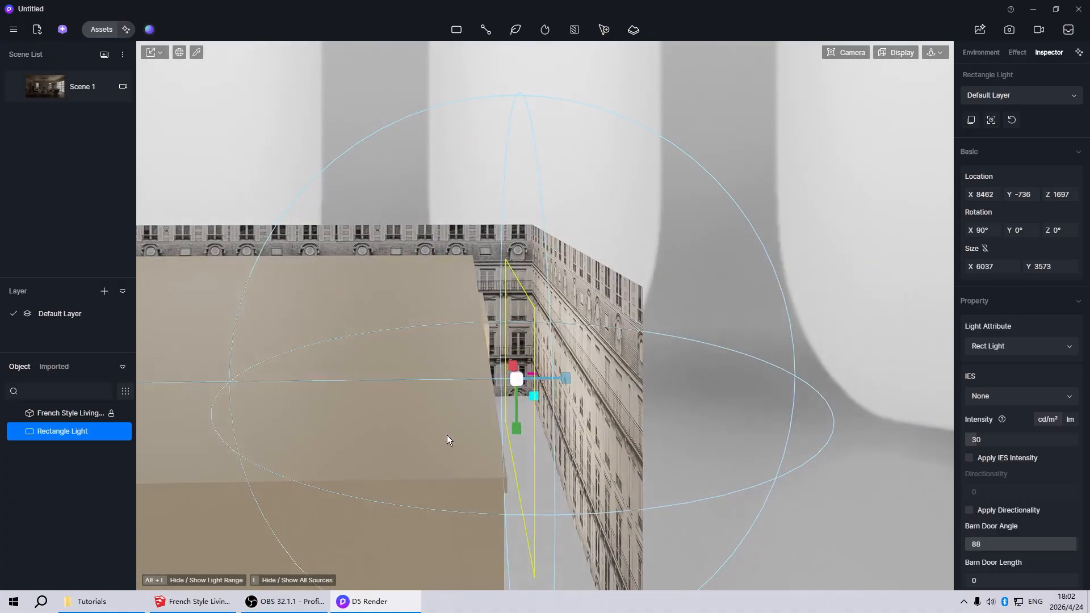
pyautogui.moveTo(517, 429); pyautogui.dragTo(517, 468)
pyautogui.moveTo(517, 468); pyautogui.dragTo(512, 421, button='right')
pyautogui.scroll(-10, 424, 389)
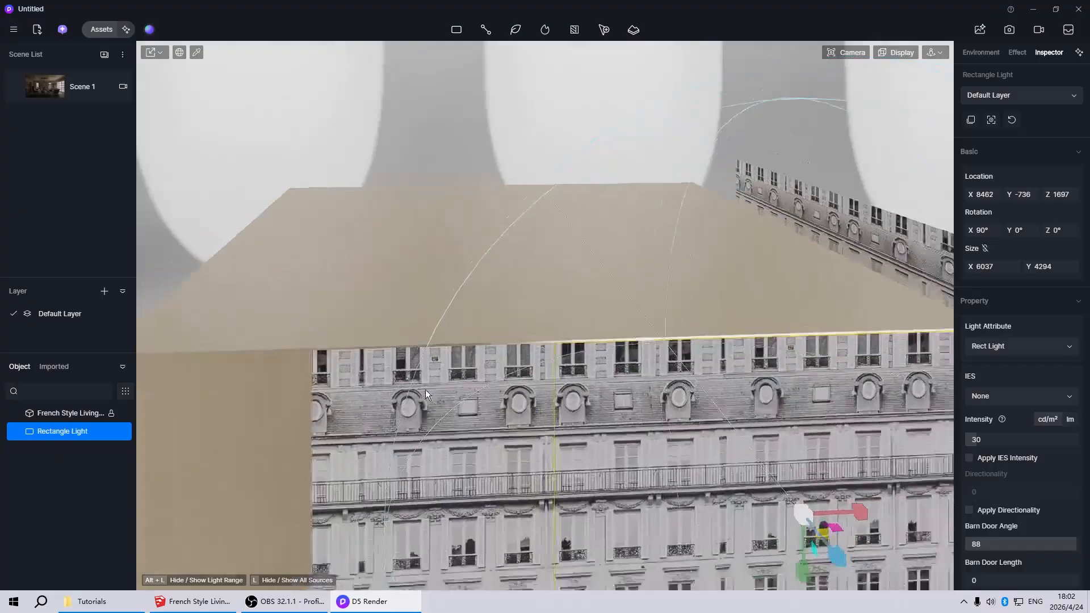
pyautogui.moveTo(422, 387); pyautogui.dragTo(389, 374, button='right')
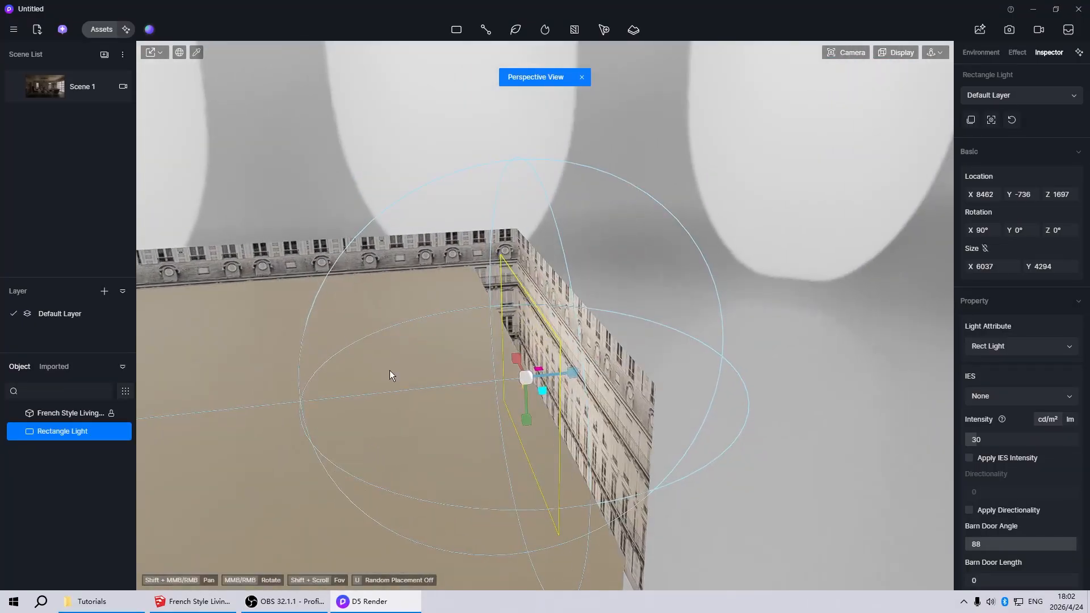
pyautogui.press('Tab')
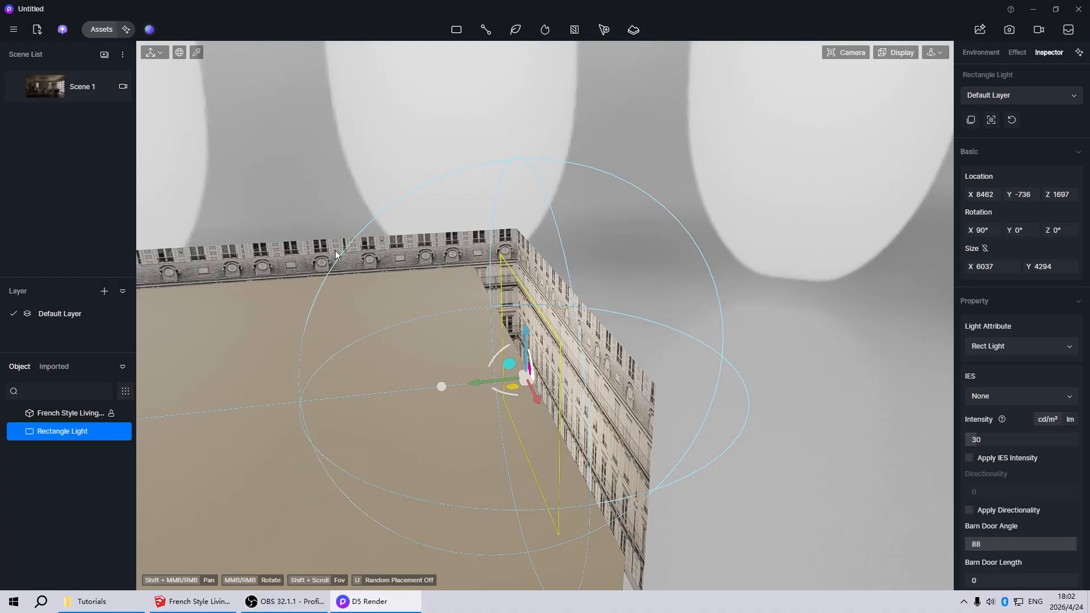
# Step: Return to Scene 1 and set the rectangle light's attenuation radius to 15000
pyautogui.click(63, 87)
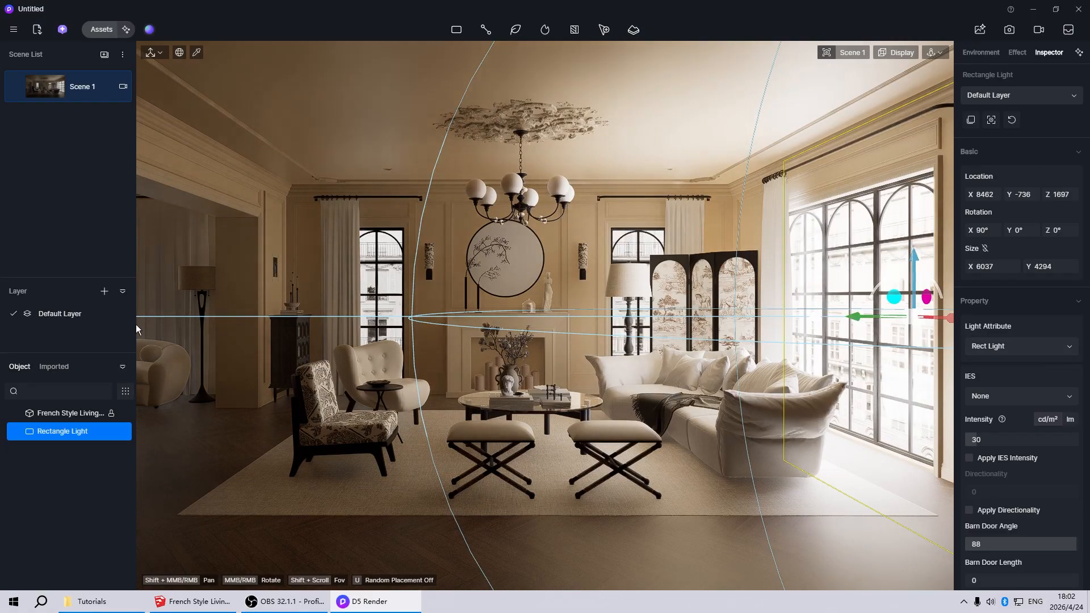
pyautogui.moveTo(1088, 258); pyautogui.dragTo(1087, 470)
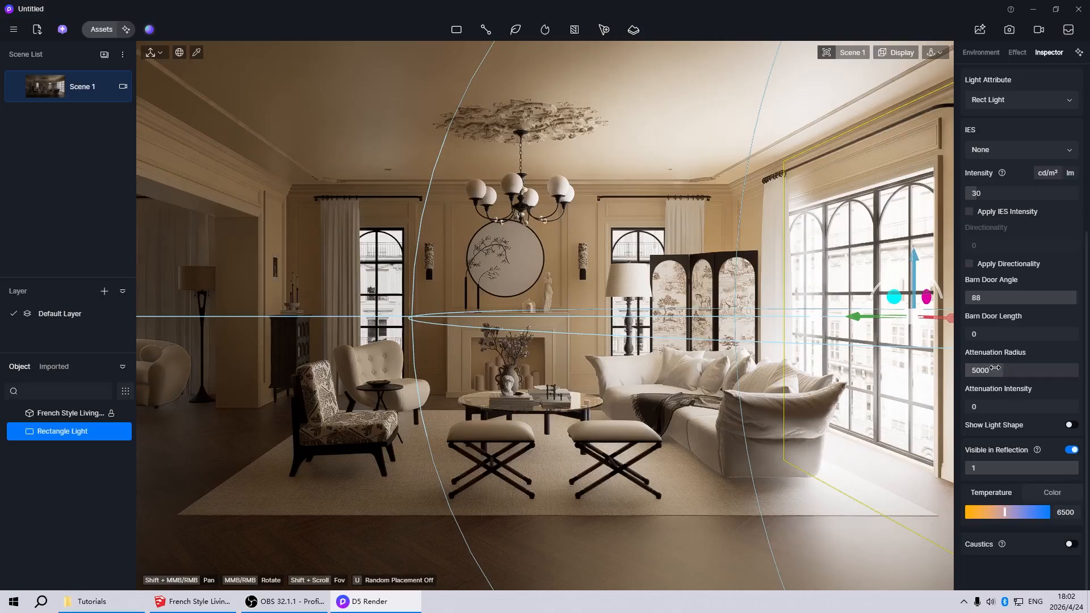
pyautogui.moveTo(1001, 370); pyautogui.dragTo(1088, 370)
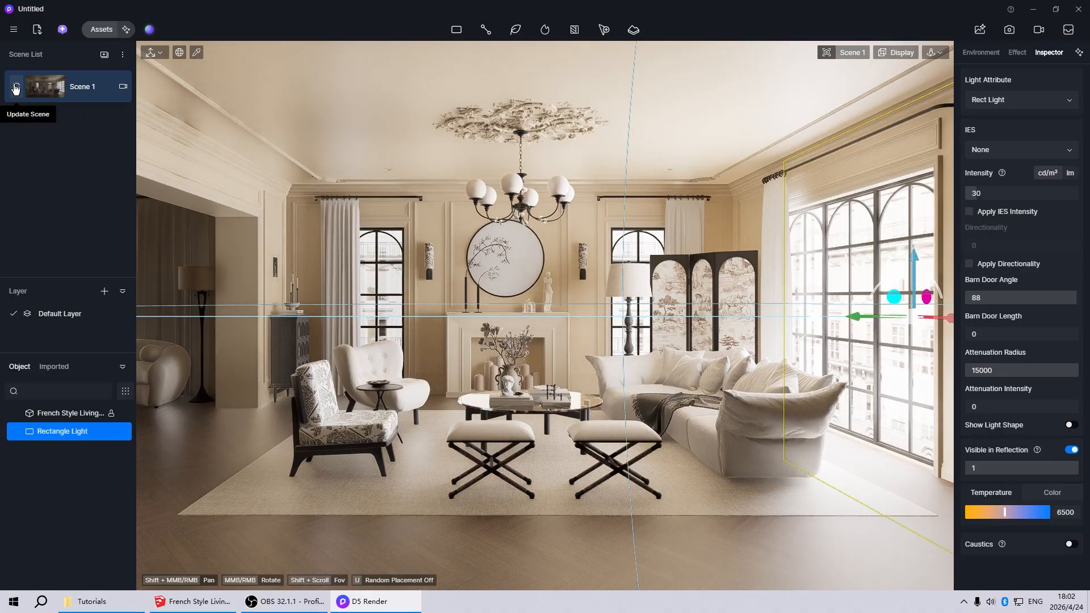
# Step: Turn off auto exposure, set the exposure to -0.4 and save the changes to Scene 1
pyautogui.click(15, 88)
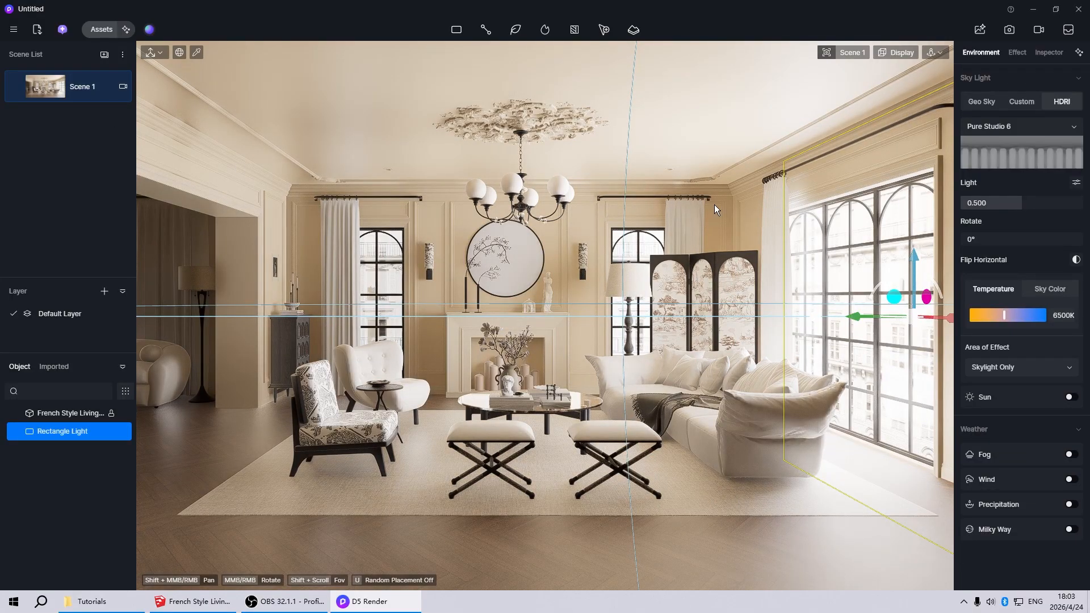
pyautogui.click(1016, 52)
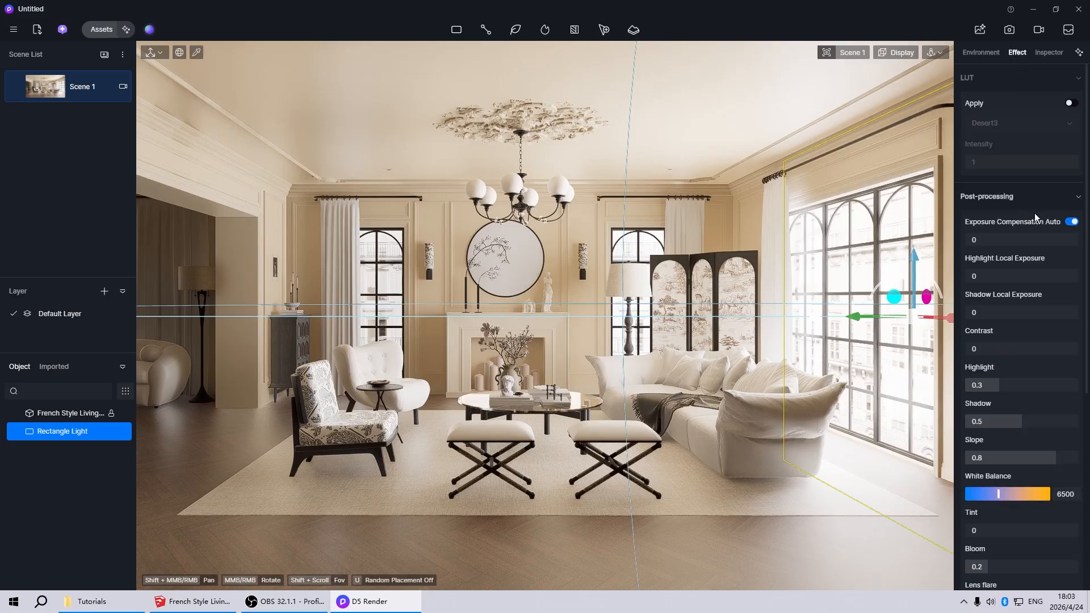
pyautogui.click(1071, 223)
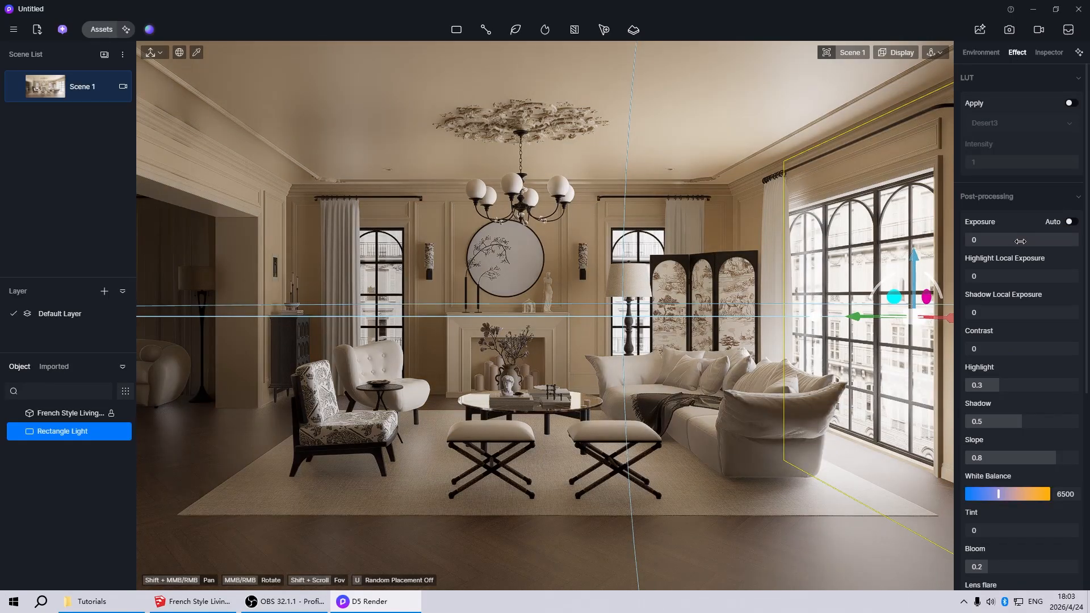
pyautogui.moveTo(1020, 241); pyautogui.dragTo(1000, 241)
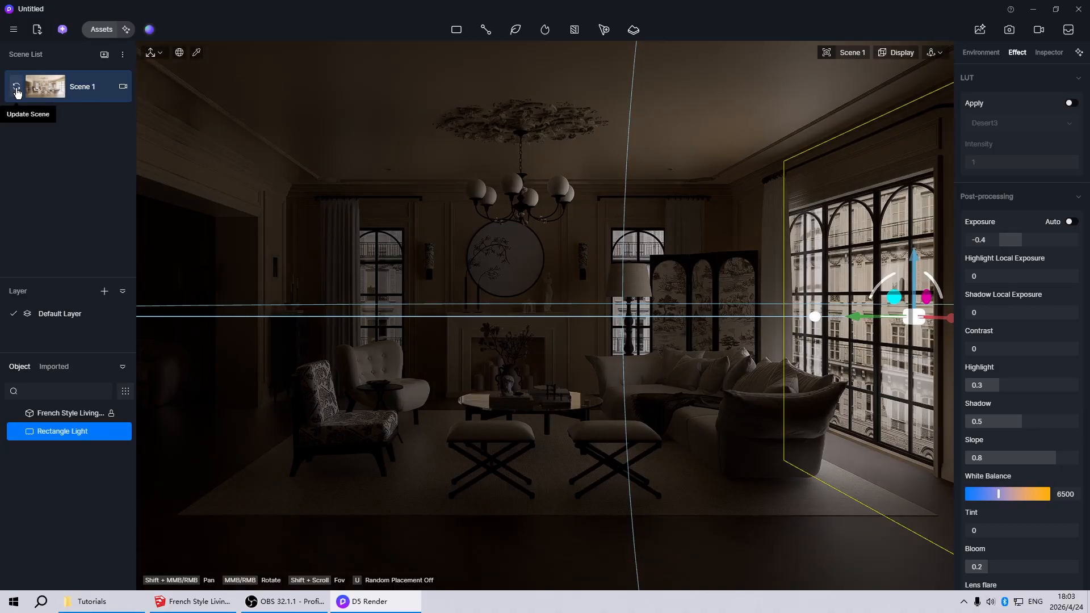
pyautogui.click(16, 89)
pyautogui.click(499, 319)
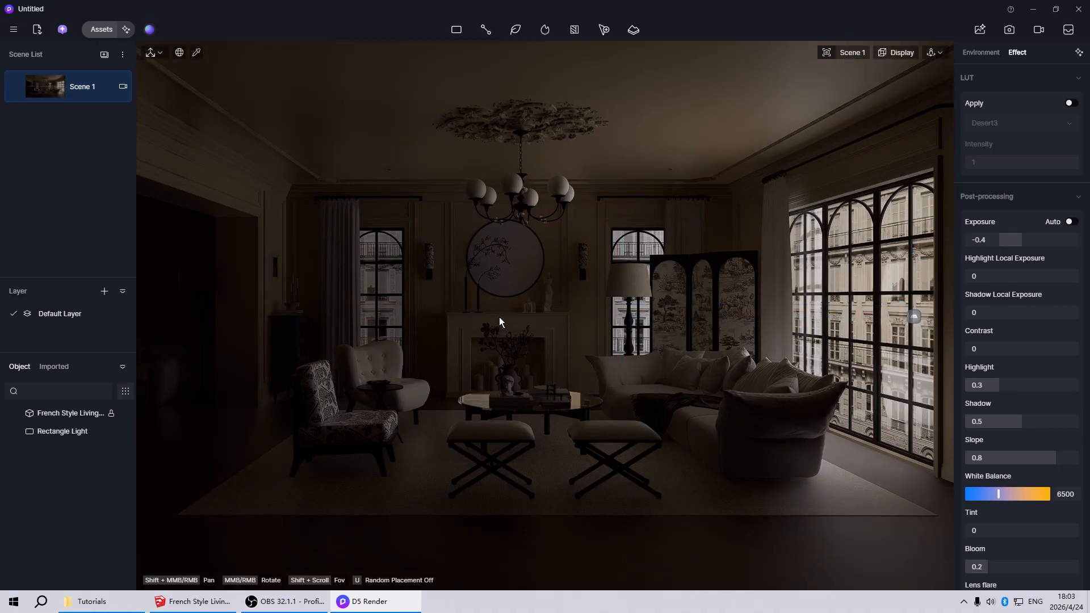
# Step: Duplicate the rectangle light at the large window and offset the copy from the original towards the room
pyautogui.click(912, 316)
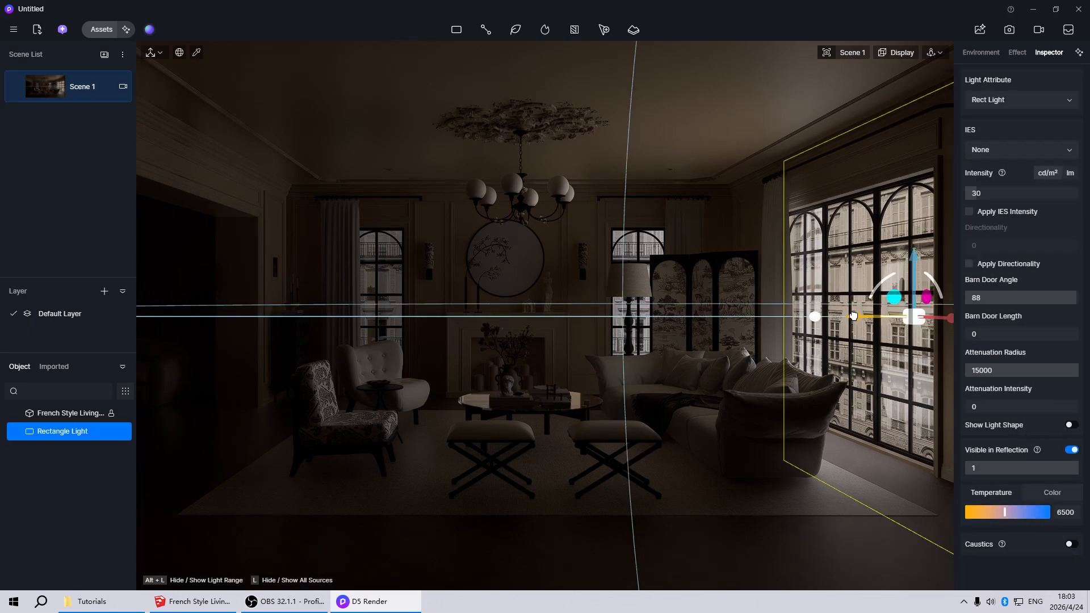
pyautogui.moveTo(846, 322); pyautogui.dragTo(793, 346)
pyautogui.moveTo(783, 347); pyautogui.dragTo(779, 349)
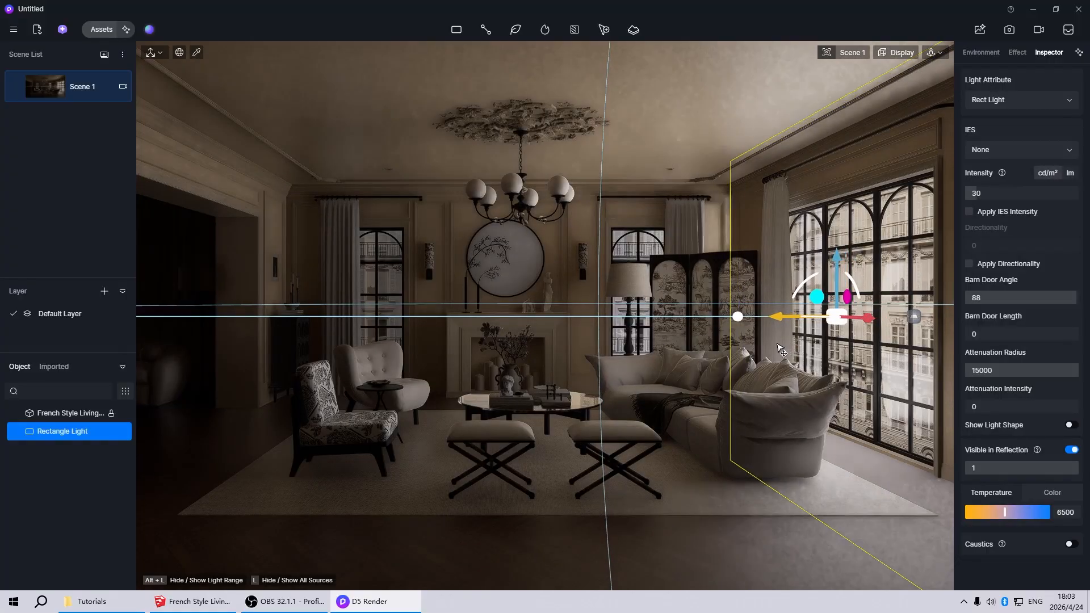
pyautogui.hotkey('ctrl', 'c')
pyautogui.hotkey('ctrl', 'v')
# Step: Scale the copied rectangle light down in height and width so it is smaller than the large window
pyautogui.press('r')
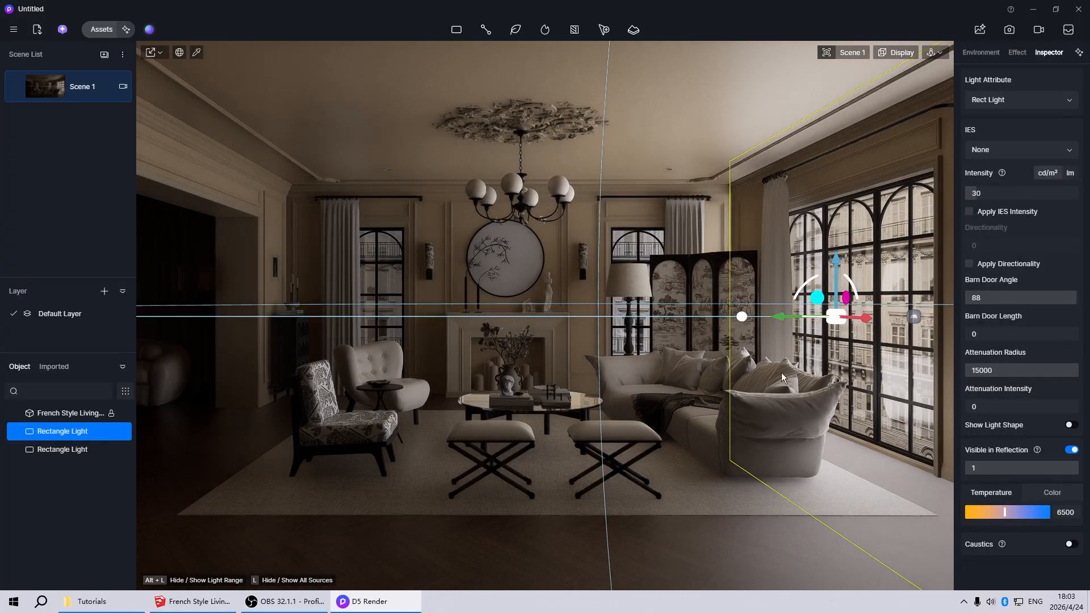
pyautogui.moveTo(832, 291); pyautogui.dragTo(900, 126)
pyautogui.moveTo(808, 316); pyautogui.dragTo(917, 319)
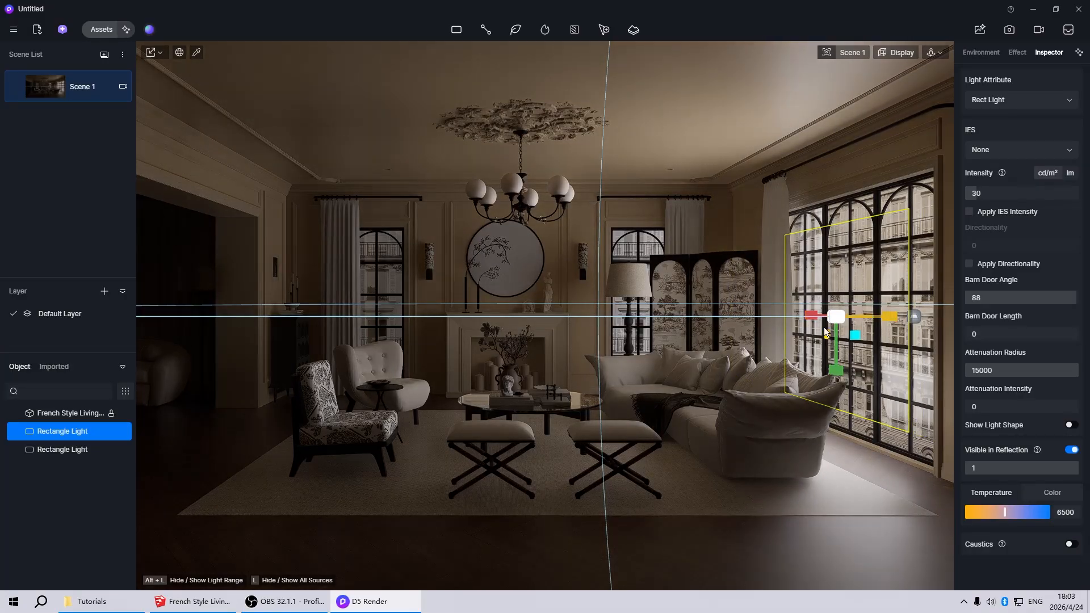
pyautogui.scroll(3, 504, 332)
pyautogui.moveTo(504, 332); pyautogui.dragTo(699, 329, button='middle')
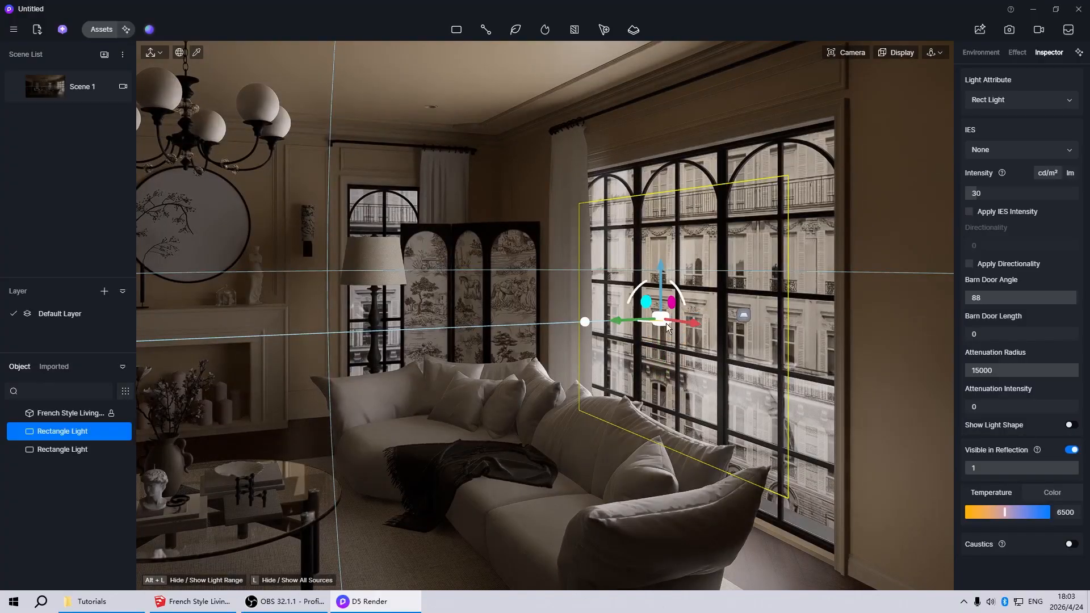
# Step: Shift the smaller rectangle light to the middle of the large window, reduce its height slightly and raise it
pyautogui.moveTo(667, 328); pyautogui.dragTo(713, 328)
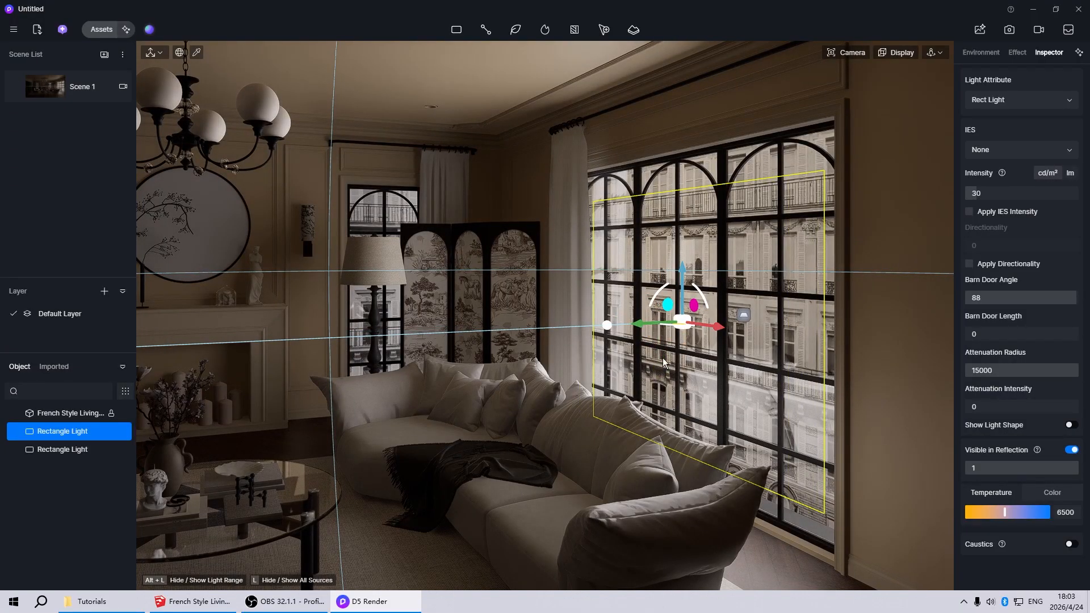
pyautogui.press('r')
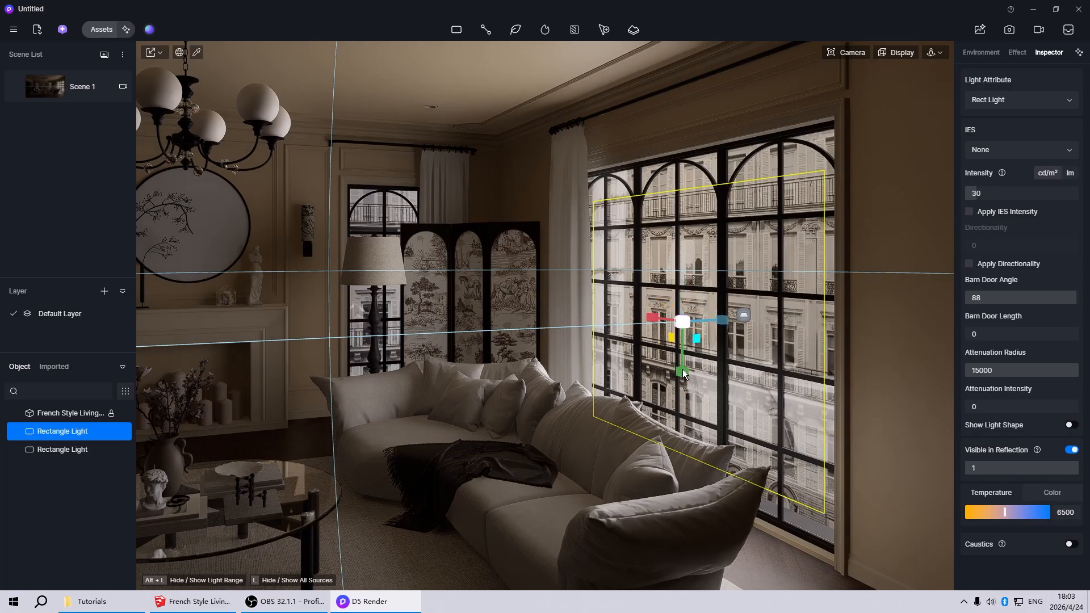
pyautogui.moveTo(683, 373); pyautogui.dragTo(682, 363)
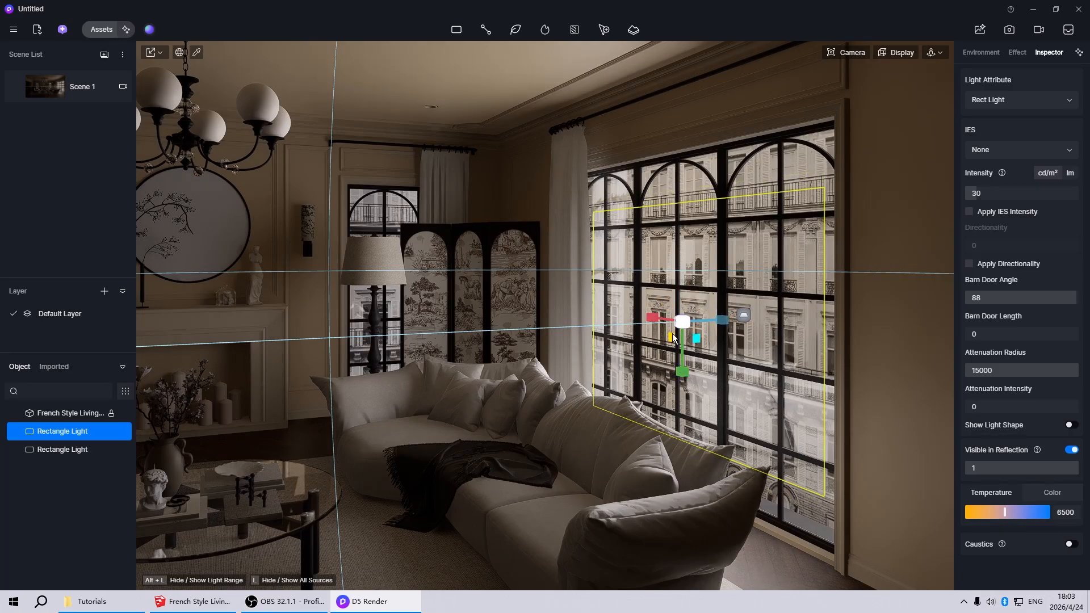
pyautogui.press('w')
pyautogui.moveTo(683, 290)
pyautogui.mouseDown()
pyautogui.moveTo(683, 263)
pyautogui.moveTo(683, 272)
pyautogui.mouseUp()
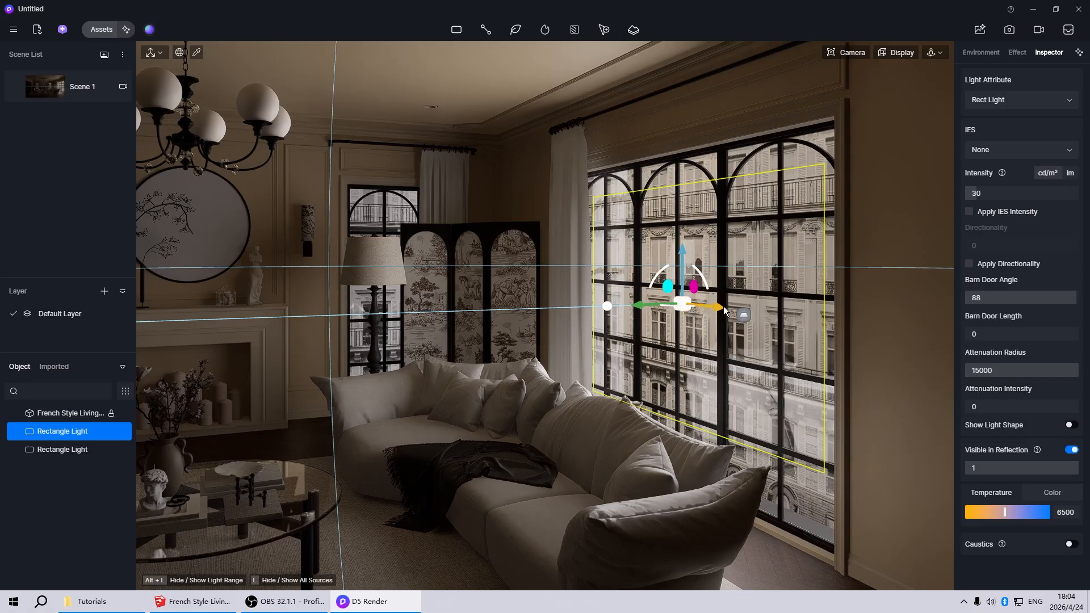
pyautogui.press('r')
# Step: Return to Scene 1 and check the Visible in Reflection setting of both rectangle lights at the large window
pyautogui.click(73, 87)
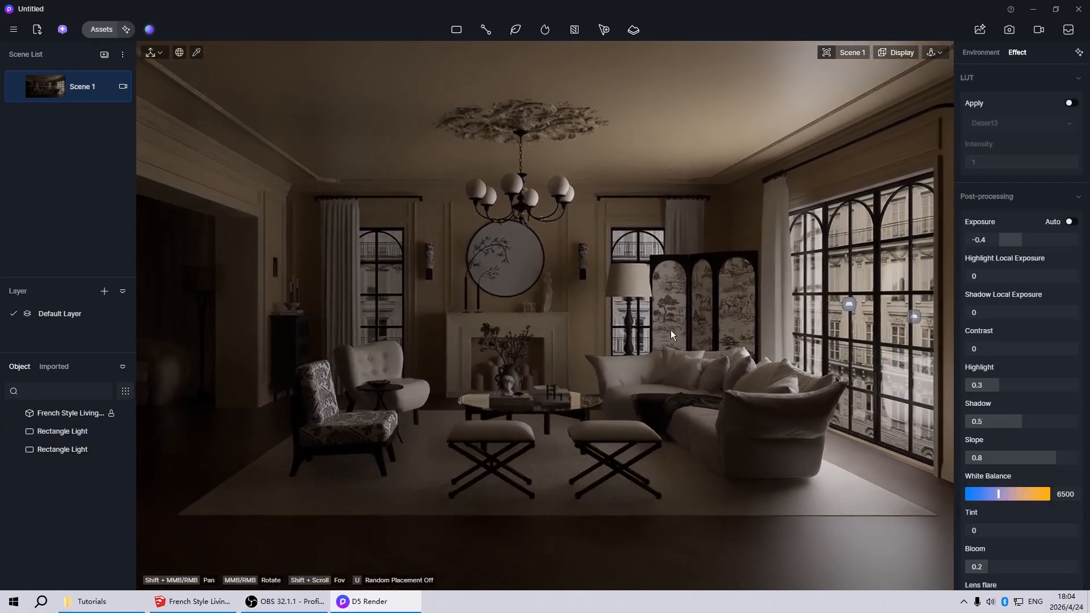
pyautogui.click(847, 304)
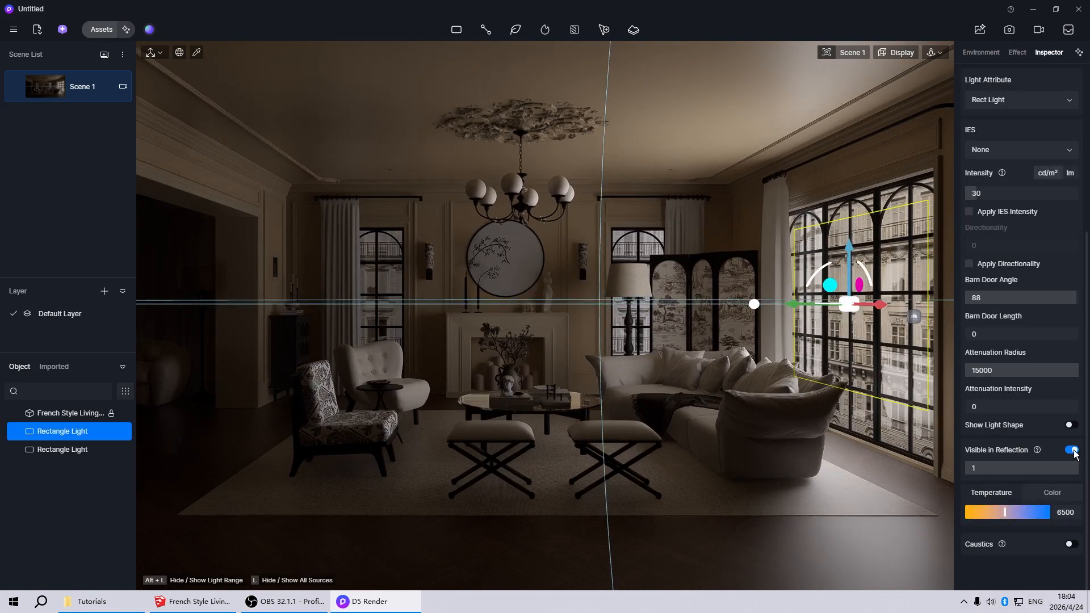
pyautogui.scroll(1, 1074, 452)
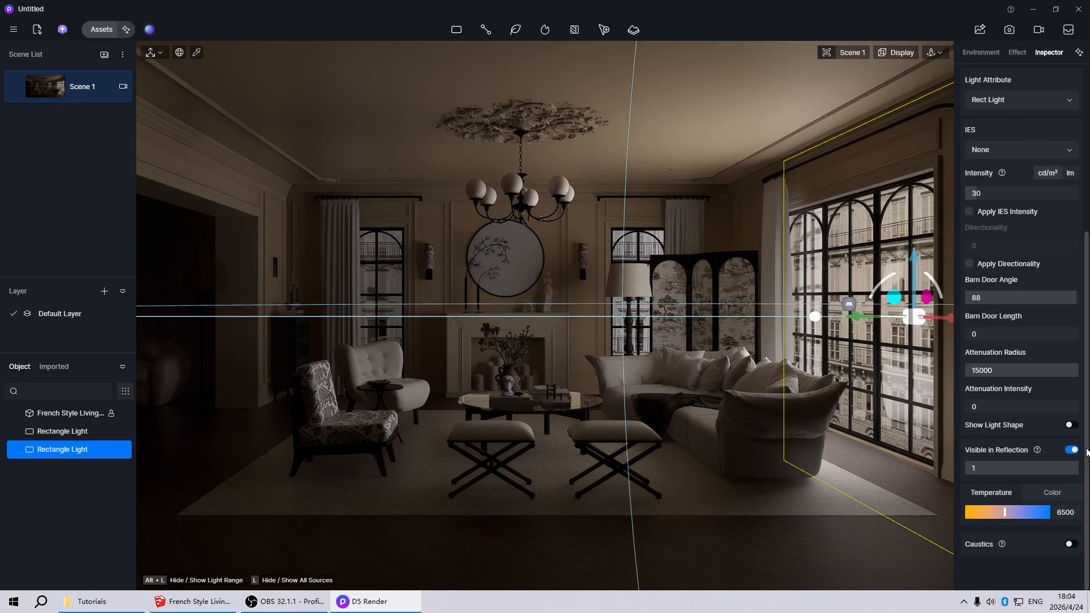
pyautogui.scroll(1, 1063, 447)
pyautogui.click(582, 243)
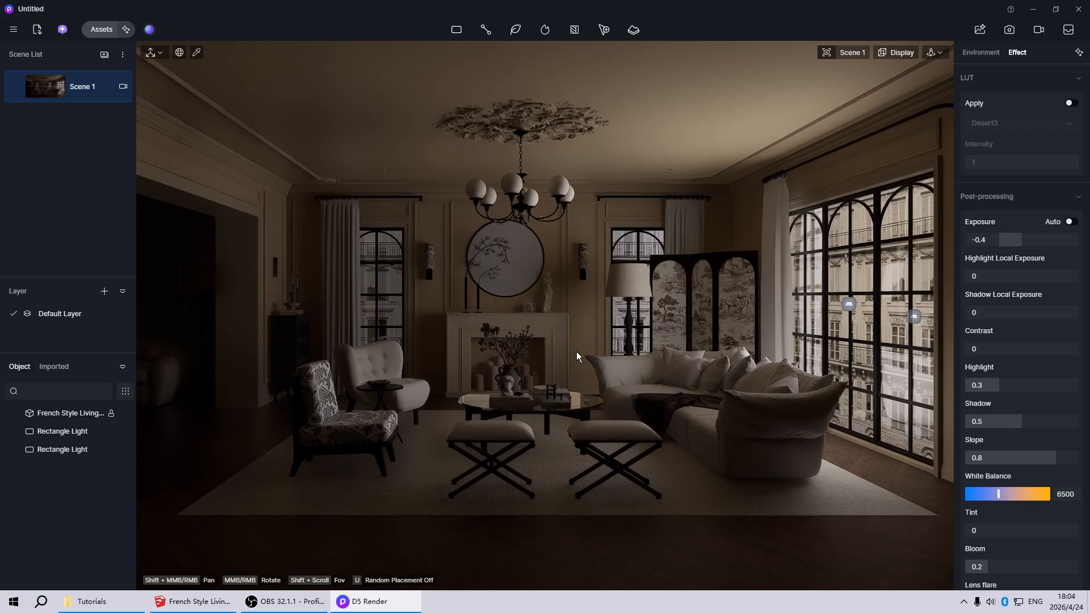
# Step: Place a new rect light outside the building at the small fireplace-wall window nearest the large-window corner
pyautogui.middleClick(554, 339)
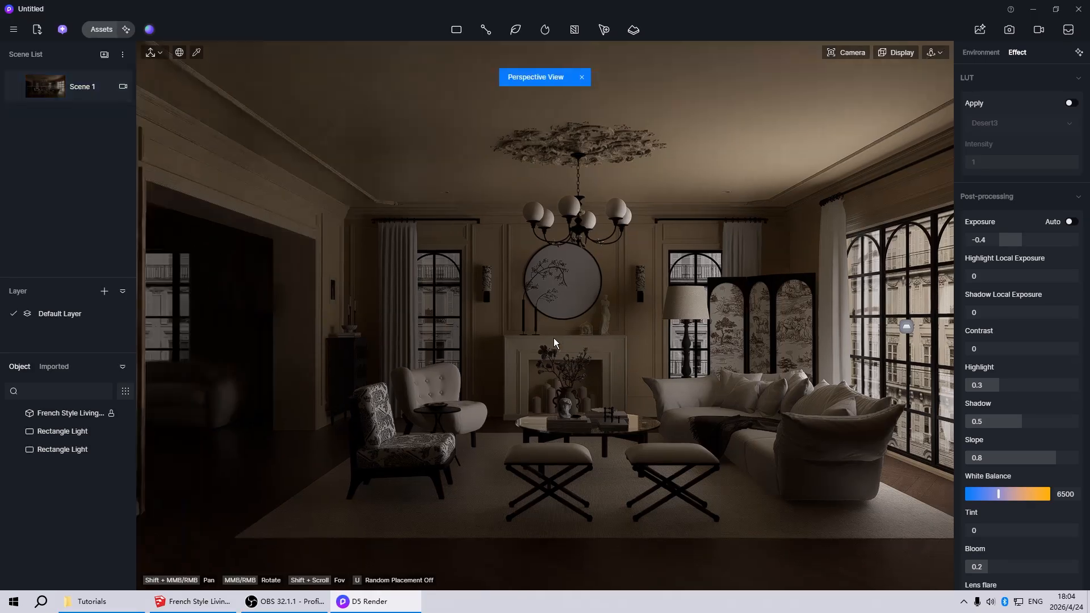
pyautogui.scroll(-10, 570, 315)
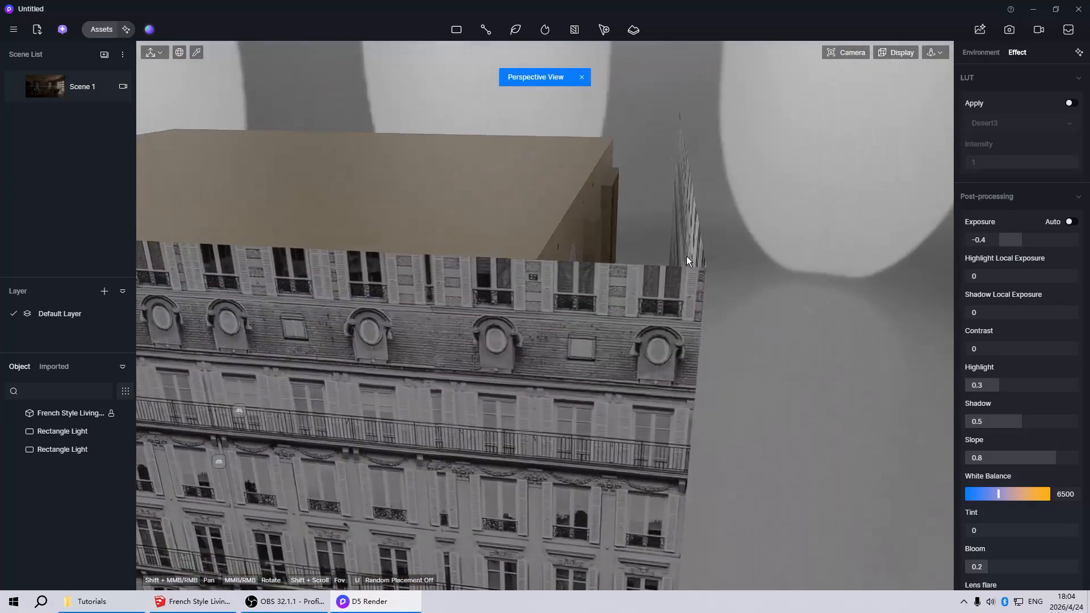
pyautogui.moveTo(644, 222); pyautogui.dragTo(493, 318, button='middle')
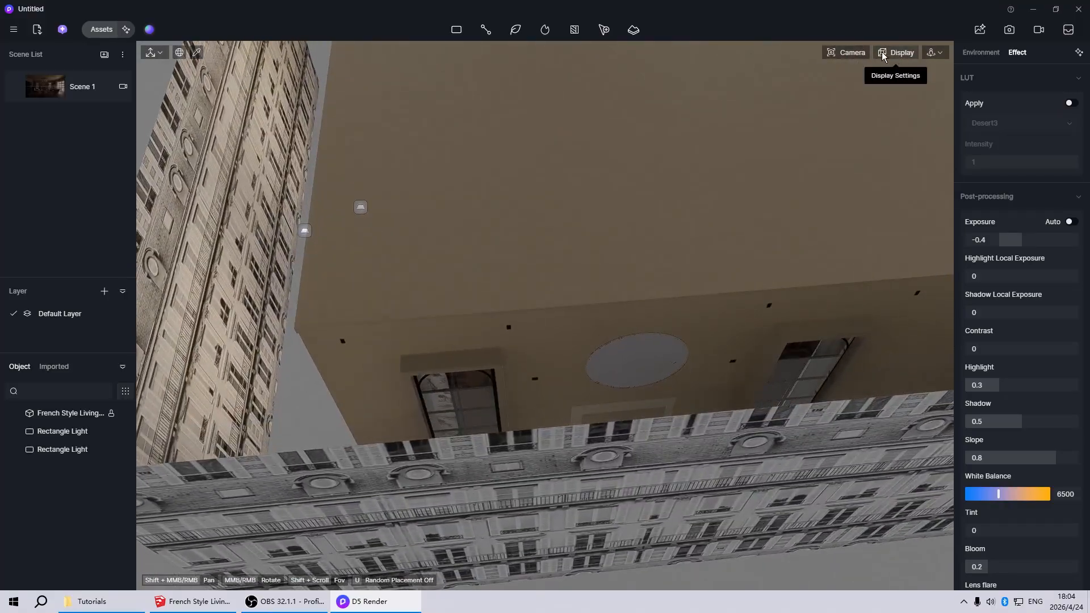
pyautogui.click(902, 53)
pyautogui.click(456, 30)
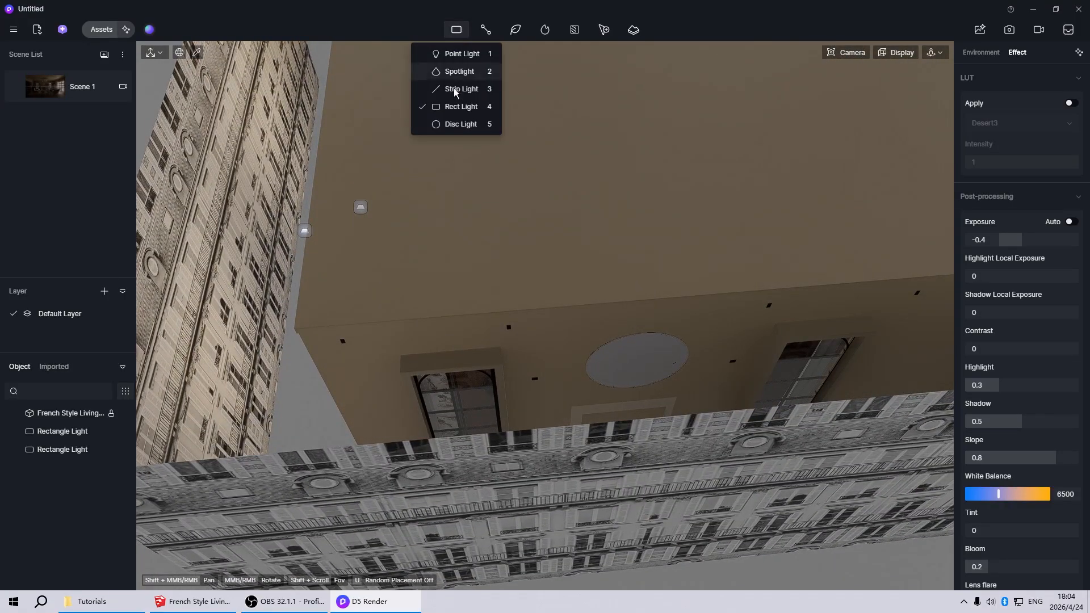
pyautogui.click(455, 103)
pyautogui.click(455, 356)
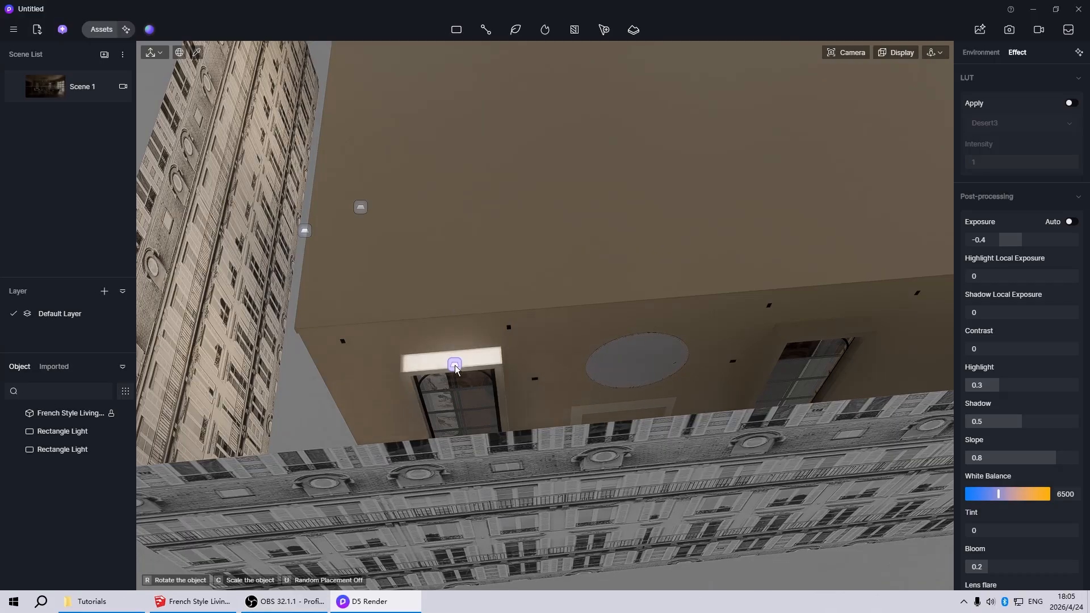
pyautogui.moveTo(434, 385); pyautogui.dragTo(404, 389, button='middle')
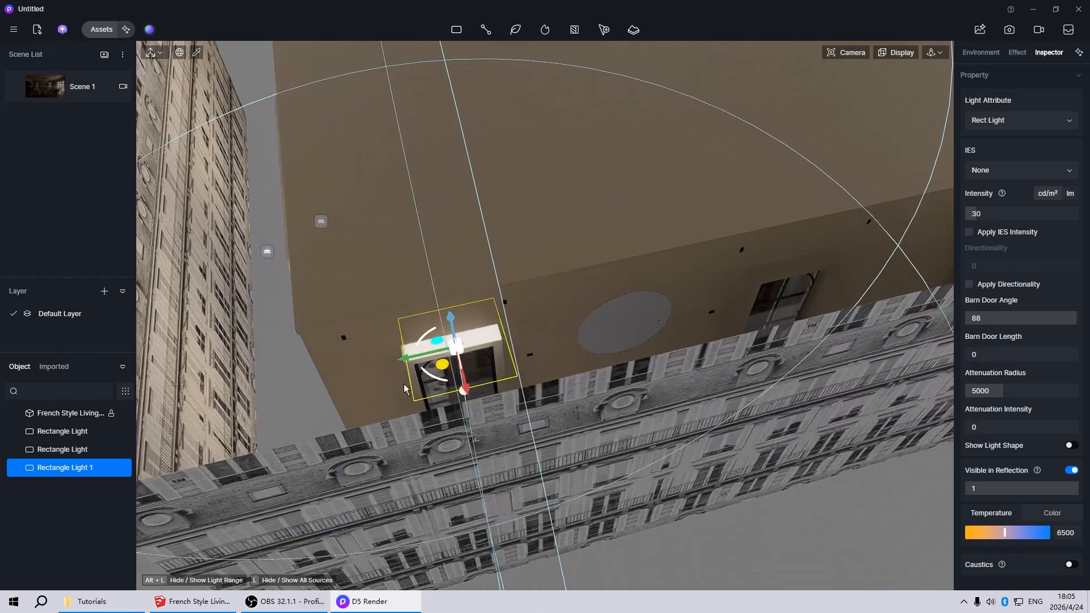
# Step: Rotate the new rectangle light upright to face the small window, move it off the wall and lower it
pyautogui.press('r')
pyautogui.moveTo(409, 359); pyautogui.dragTo(356, 375)
pyautogui.moveTo(356, 374); pyautogui.dragTo(318, 326, button='middle')
pyautogui.moveTo(471, 363); pyautogui.dragTo(550, 352)
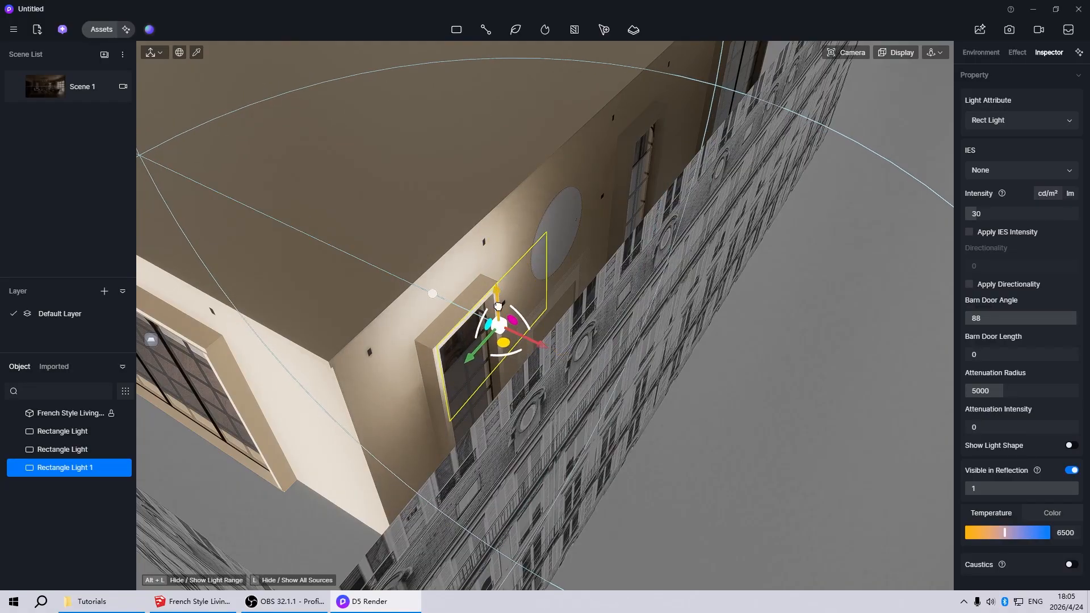
pyautogui.moveTo(497, 306); pyautogui.dragTo(502, 380)
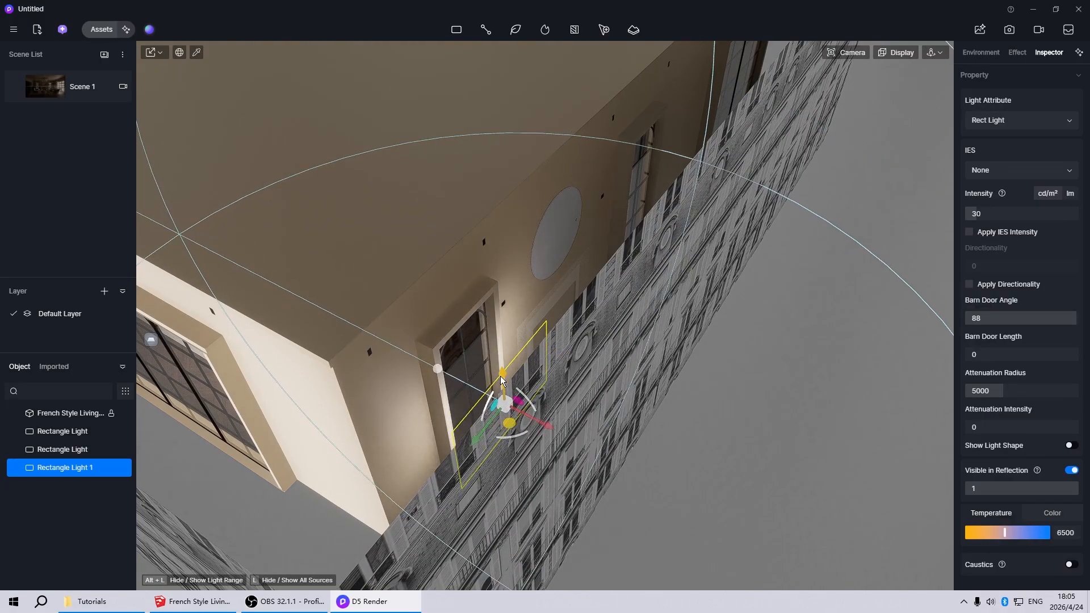
# Step: Scale the rectangle light to cover the small window and turn off its Visible in Reflection option
pyautogui.press('space')
pyautogui.moveTo(506, 430); pyautogui.dragTo(523, 584)
pyautogui.moveTo(668, 393); pyautogui.dragTo(562, 295, button='middle')
pyautogui.moveTo(820, 220); pyautogui.dragTo(802, 223, button='middle')
pyautogui.press('space')
pyautogui.moveTo(553, 259); pyautogui.dragTo(537, 409, button='middle')
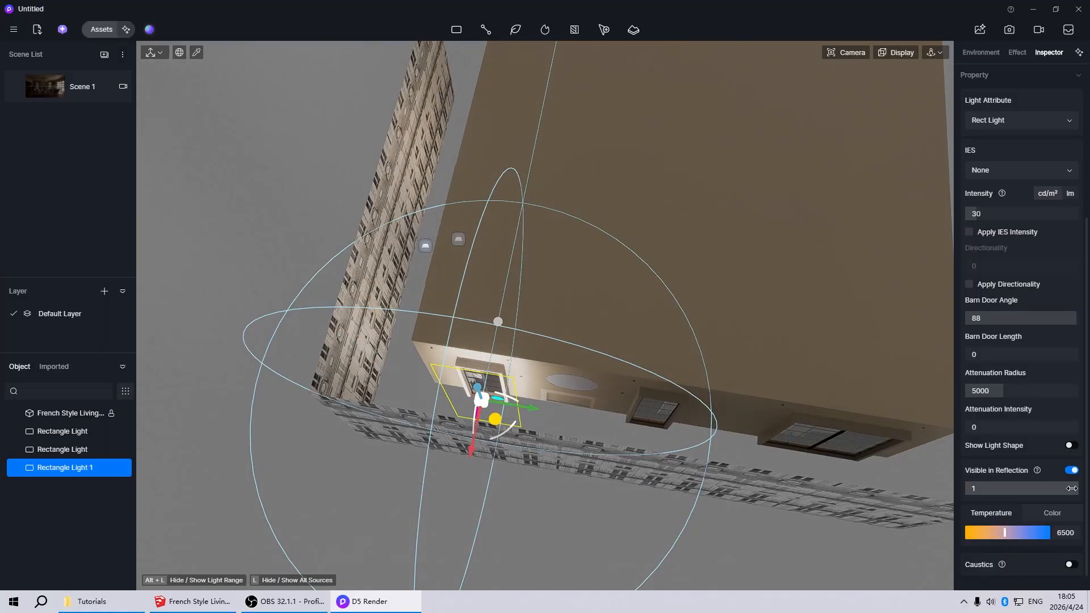
pyautogui.click(1071, 471)
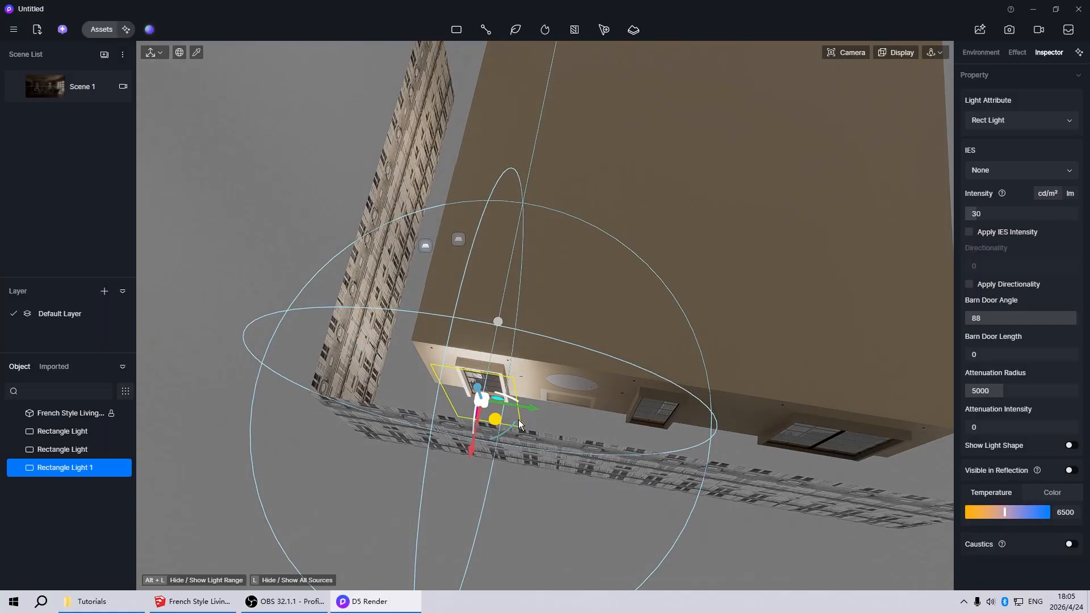
# Step: Copy the rectangle light along the facade to the second small window of the fireplace wall
pyautogui.moveTo(529, 407); pyautogui.dragTo(701, 426)
pyautogui.scroll(-1, 704, 428)
pyautogui.moveTo(795, 434); pyautogui.dragTo(697, 430, button='middle')
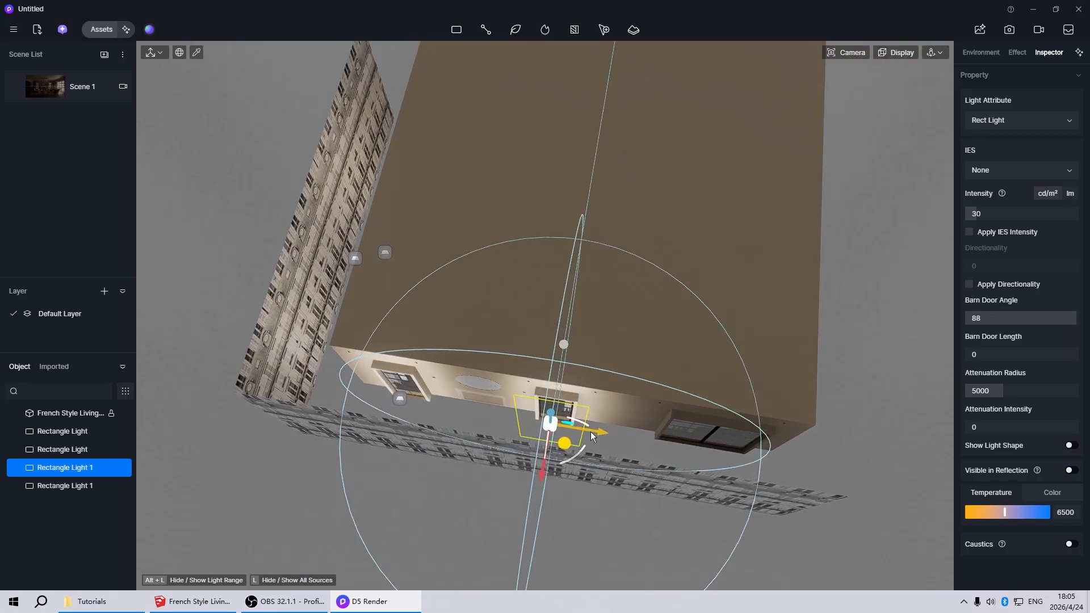
# Step: Copy the rectangle light on to the wide window further along the facade, widen it to fit, and return to Scene 1
pyautogui.moveTo(590, 431)
pyautogui.keyDown('shift'); pyautogui.mouseDown()
pyautogui.moveTo(726, 444)
pyautogui.moveTo(604, 439)
pyautogui.mouseUp(); pyautogui.keyUp('shift')
pyautogui.press('space')
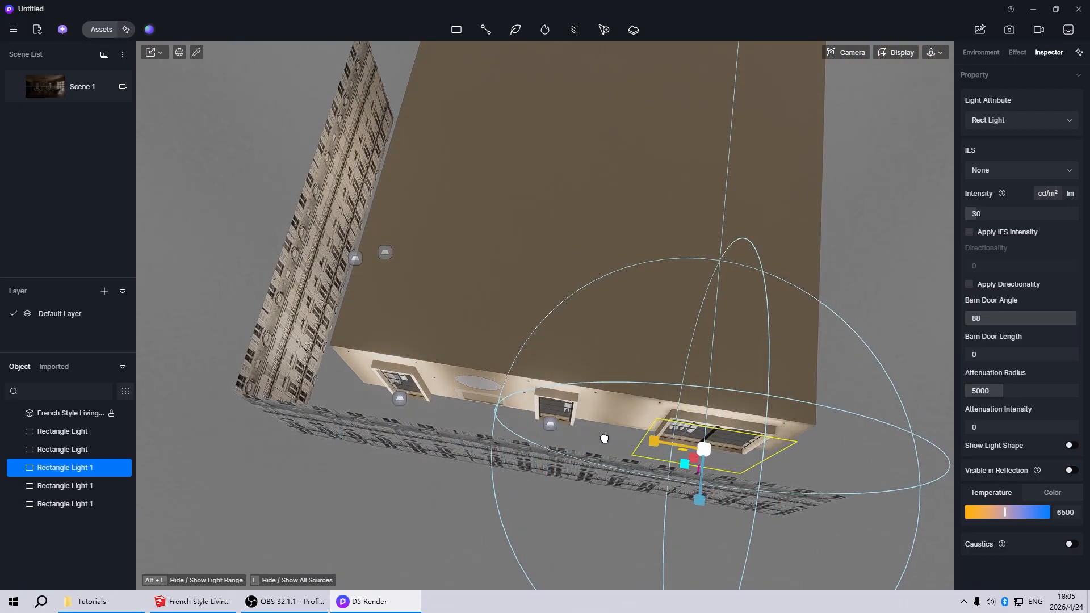
pyautogui.click(366, 489)
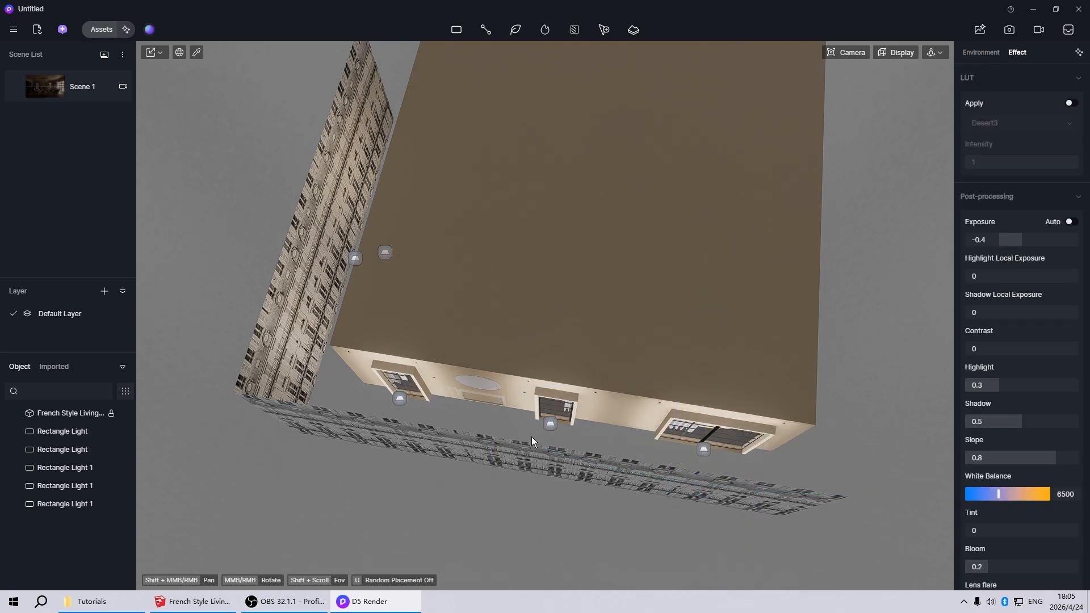
pyautogui.click(52, 79)
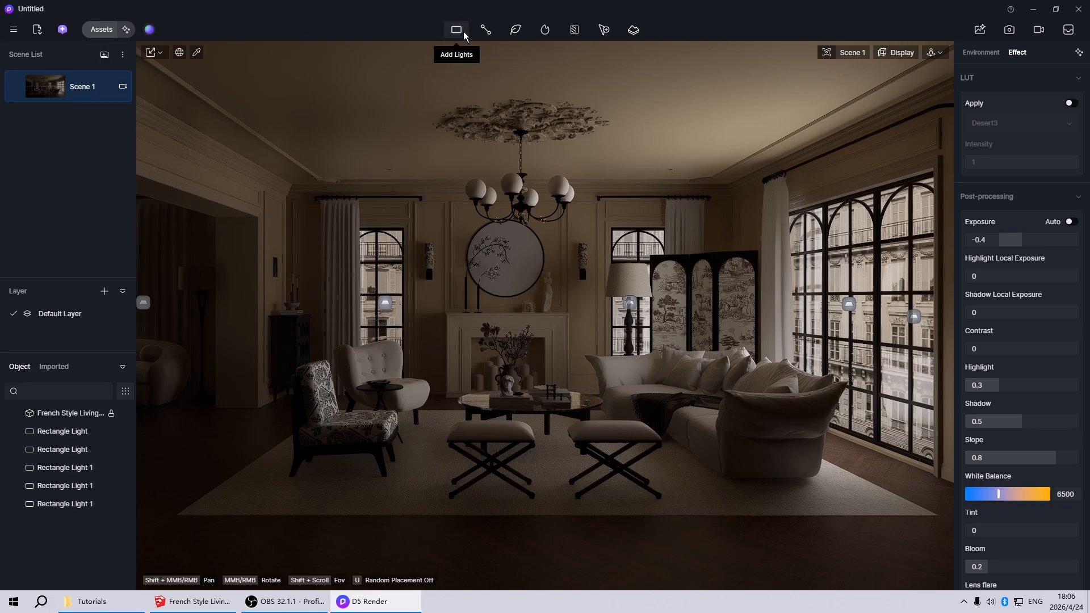
# Step: Place a spotlight over the stool nearest the patterned armchair and raise it to Z 2349
pyautogui.moveTo(463, 32)
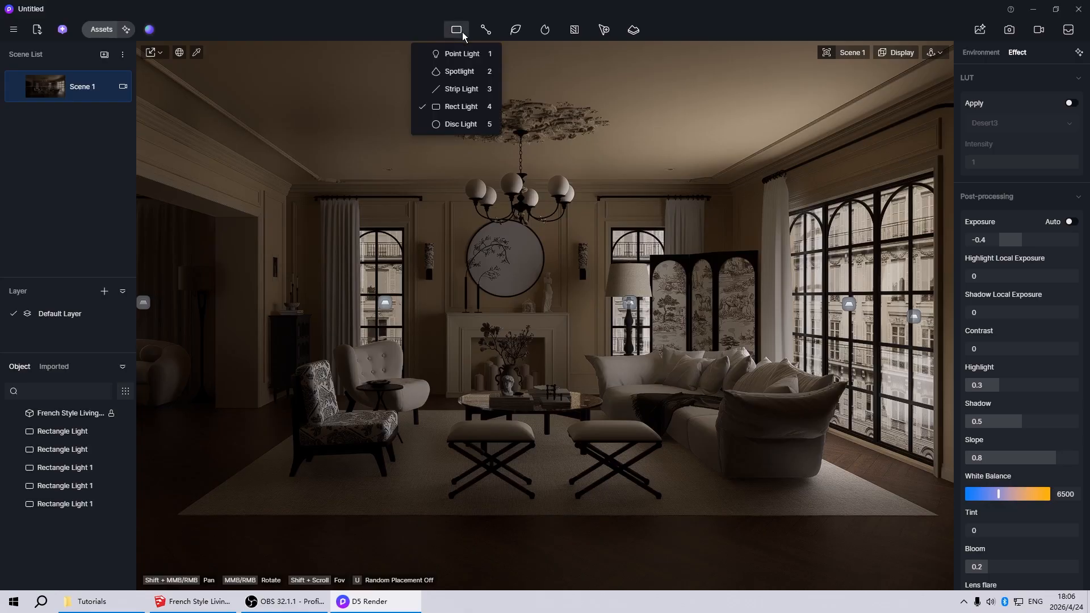
pyautogui.click(461, 71)
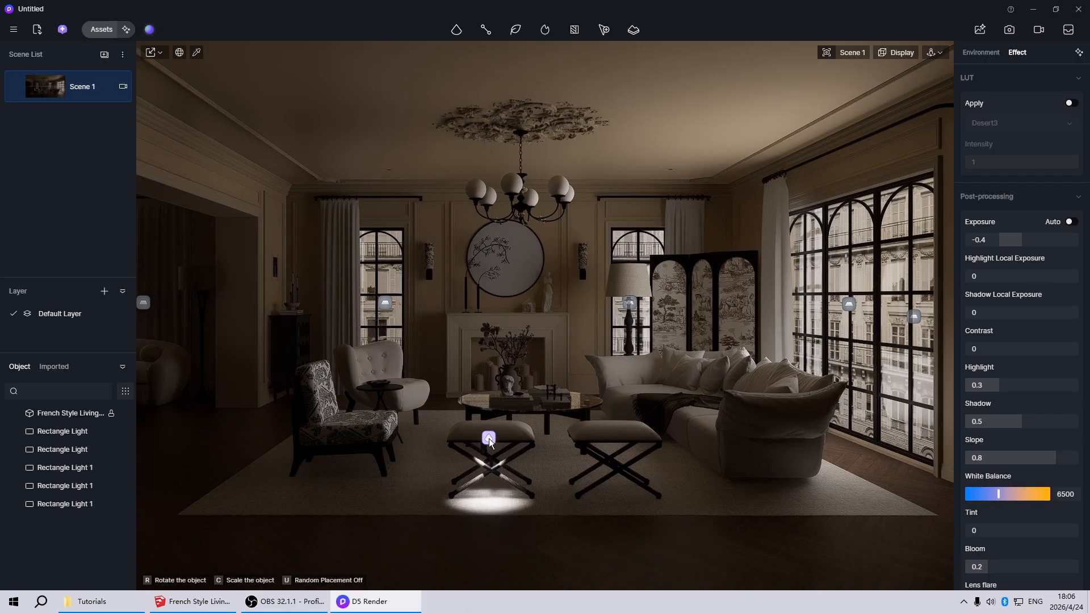
pyautogui.click(488, 438)
pyautogui.moveTo(480, 404); pyautogui.dragTo(522, 183)
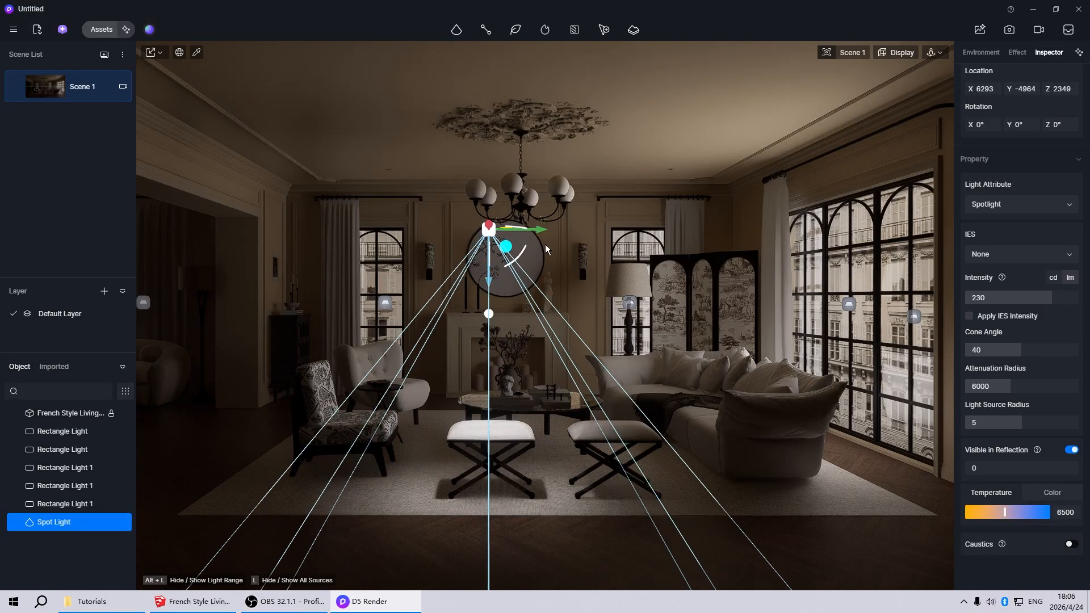
# Step: Set the intensity of the spotlight over the stool to 50 lm
pyautogui.click(1003, 298)
pyautogui.press('Return')
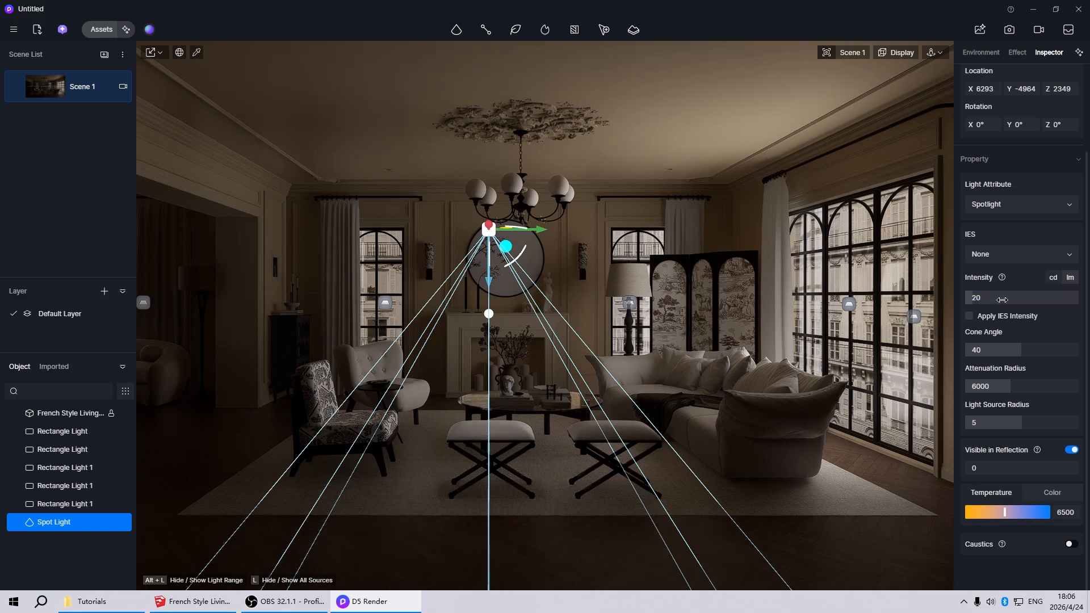
pyautogui.click(1002, 298)
pyautogui.write('50')
pyautogui.press('Return')
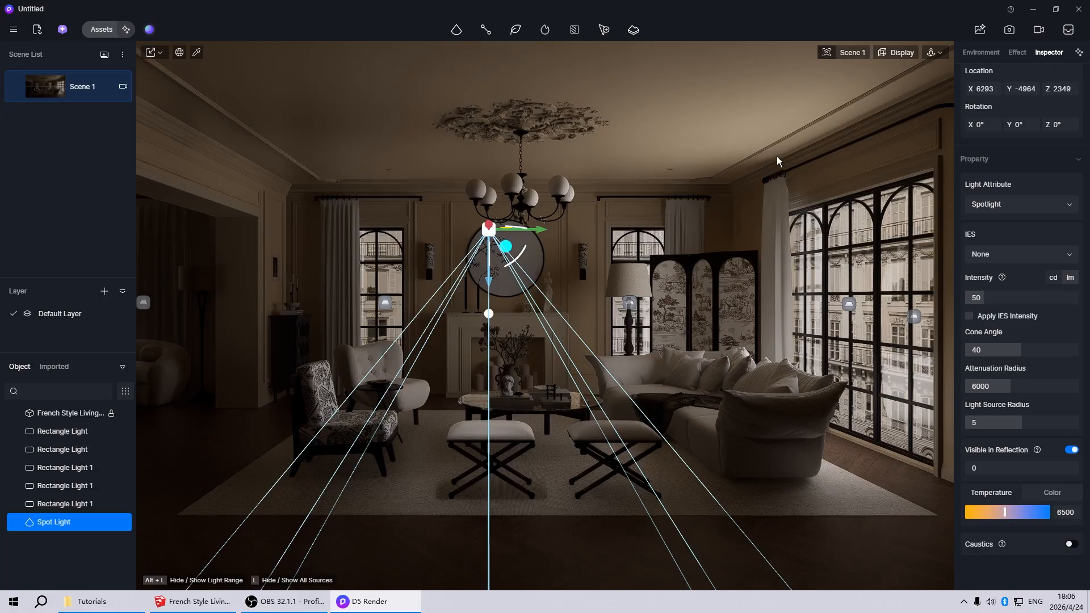
# Step: Switch the viewport to the Top view and show the model in wireframe
pyautogui.click(895, 52)
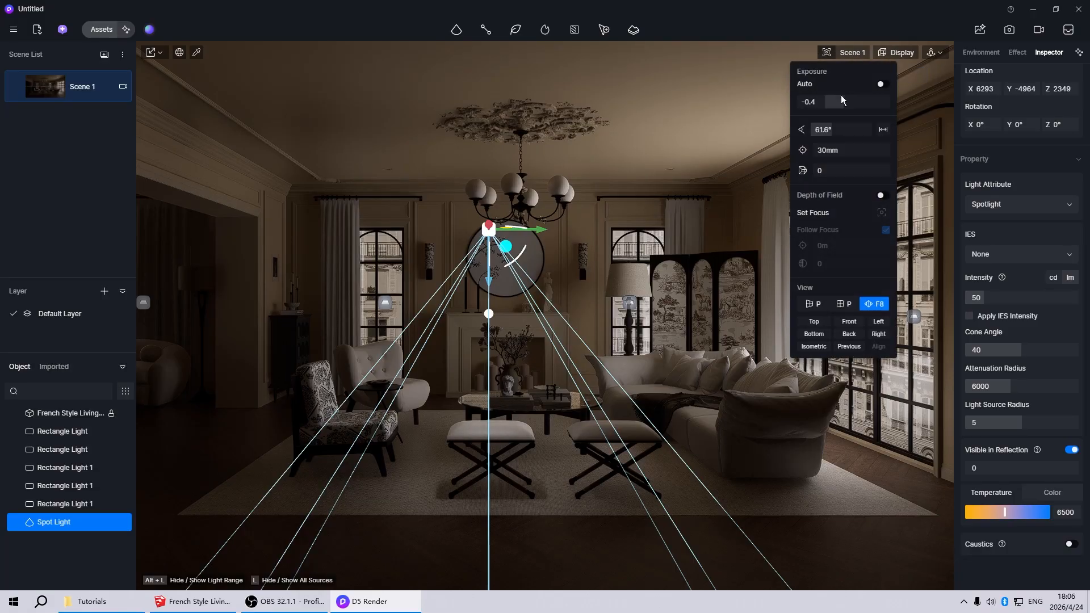
pyautogui.click(813, 321)
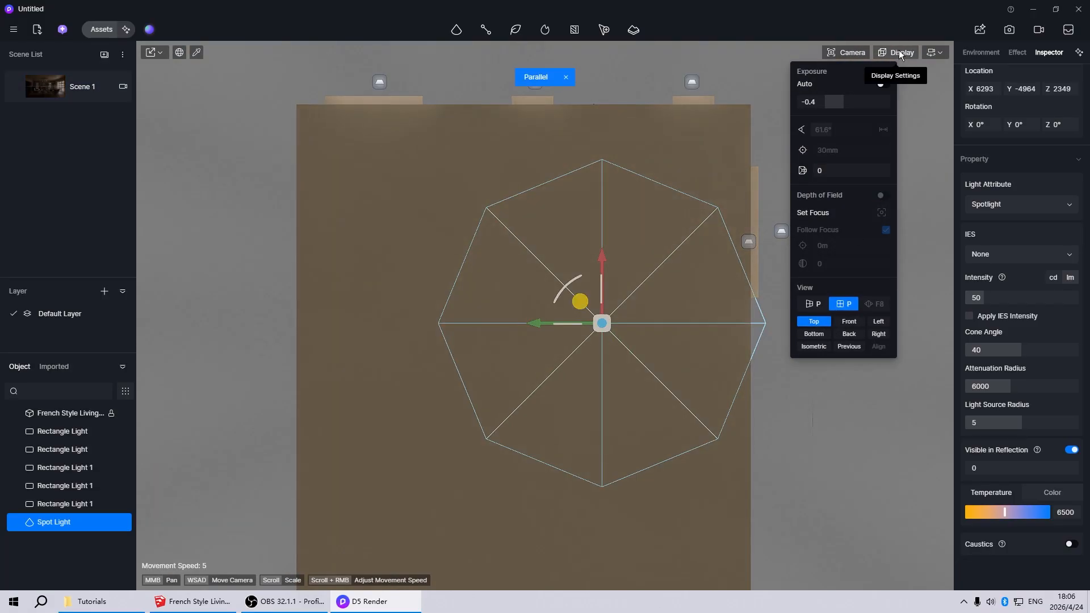
pyautogui.click(899, 54)
pyautogui.click(886, 132)
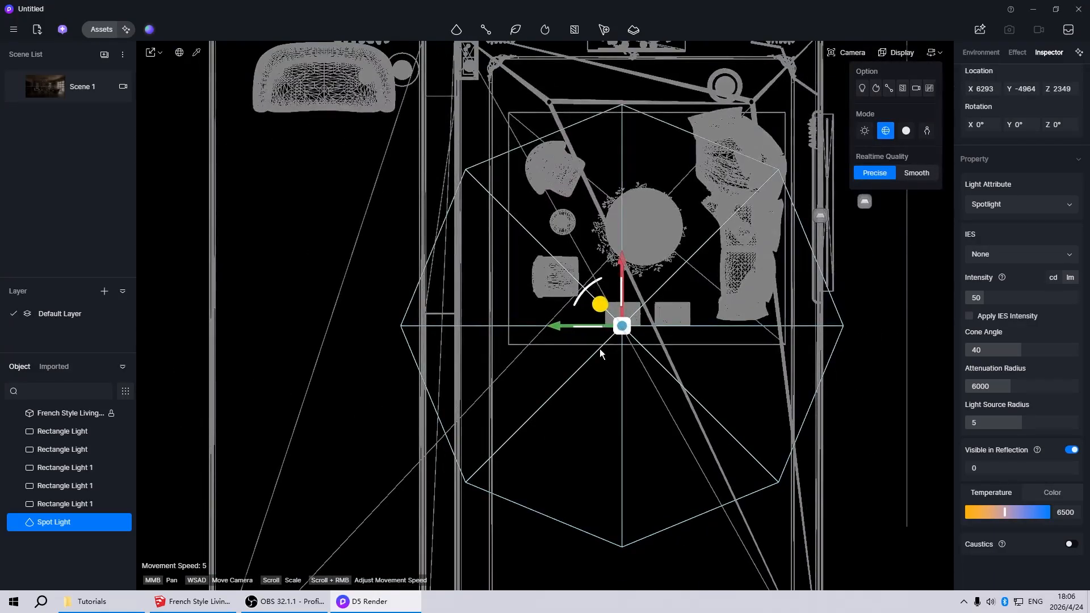
# Step: Centre the spotlight over the stool nearest the patterned armchair, at about X 6513, Y -4955
pyautogui.click(597, 408)
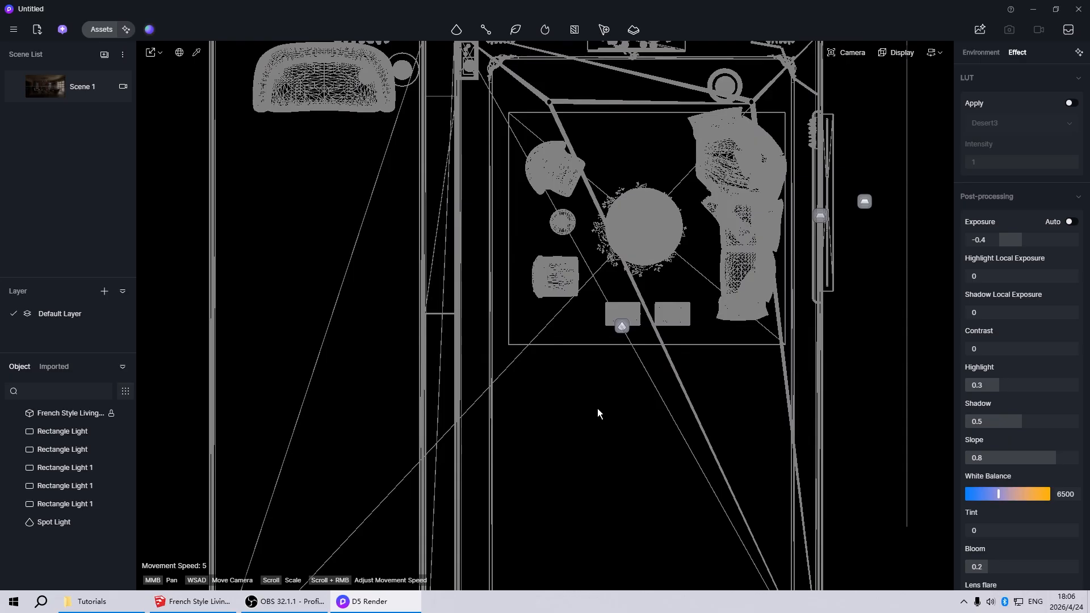
pyautogui.moveTo(682, 312); pyautogui.dragTo(606, 355, button='middle')
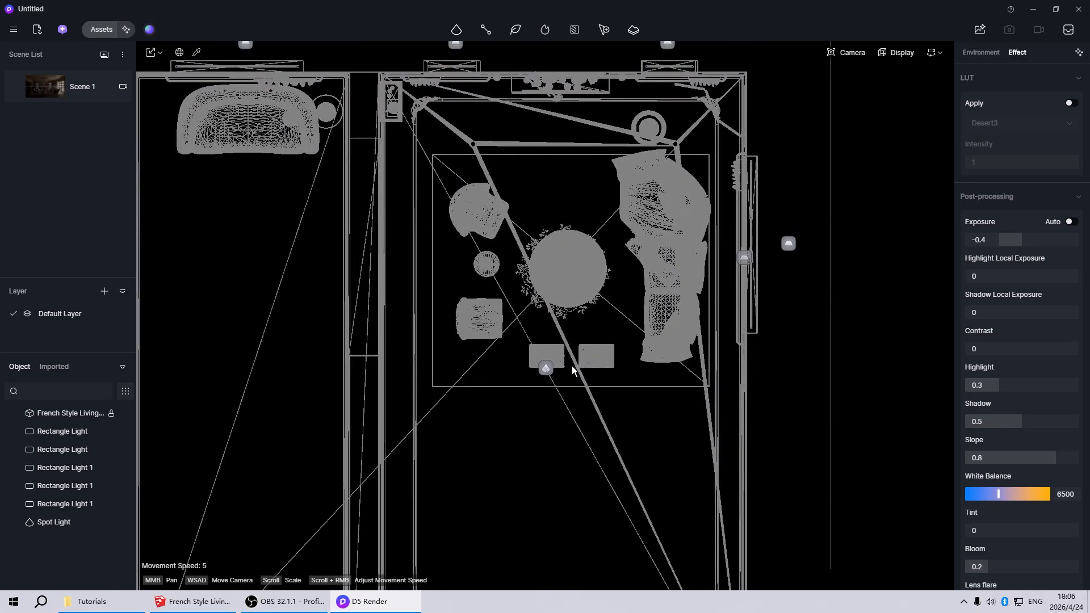
pyautogui.scroll(4, 572, 366)
pyautogui.scroll(-4, 571, 366)
pyautogui.click(547, 373)
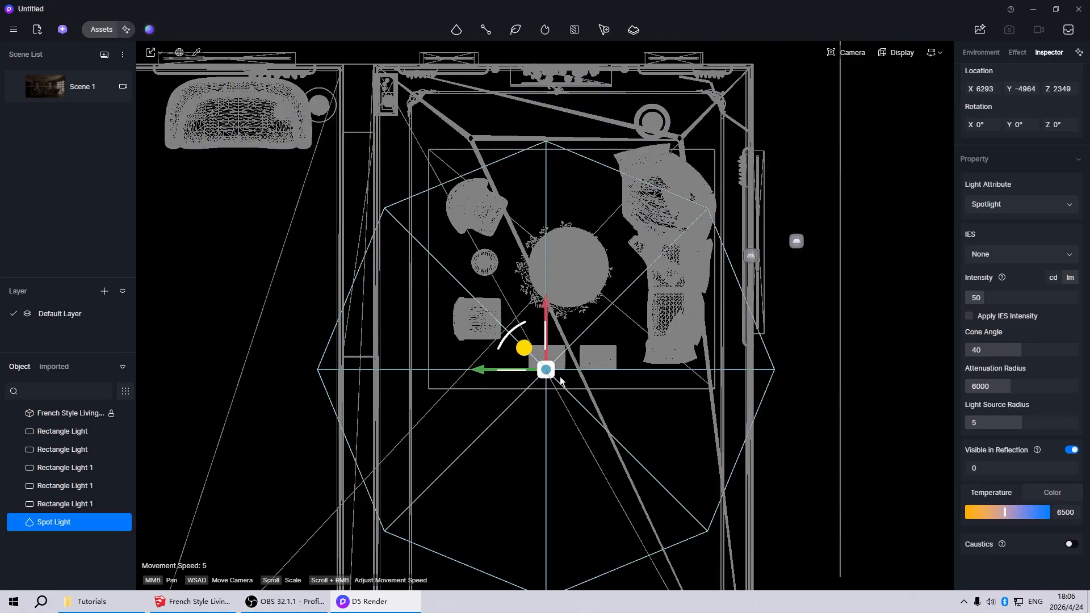
pyautogui.moveTo(524, 348); pyautogui.dragTo(525, 330)
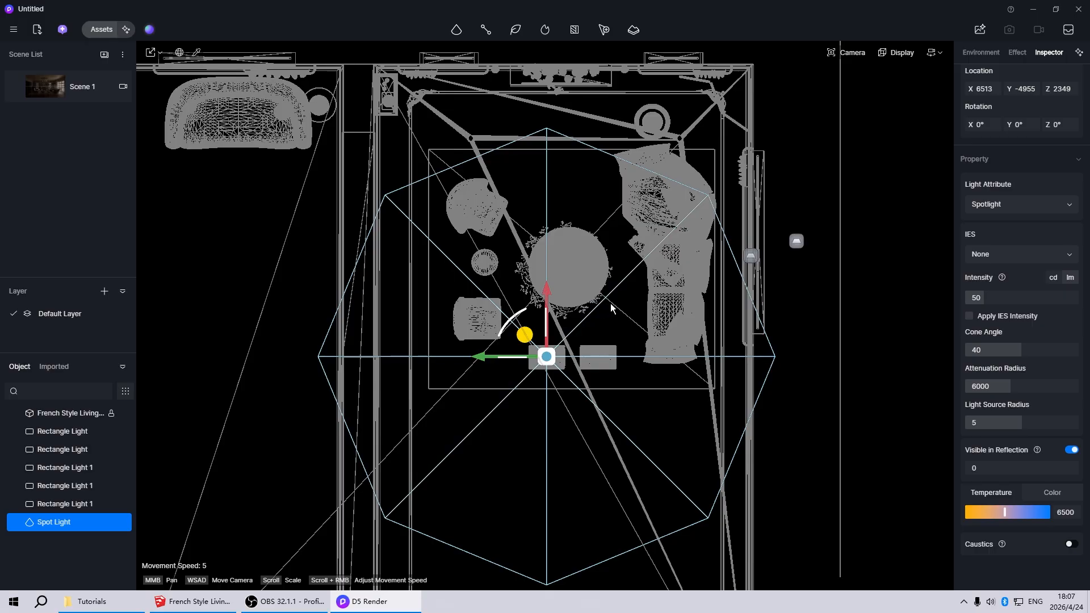
# Step: Copy the spotlight over the second stool and over both seating sections of the large curved sofa
pyautogui.scroll(4, 642, 298)
pyautogui.scroll(-3, 559, 328)
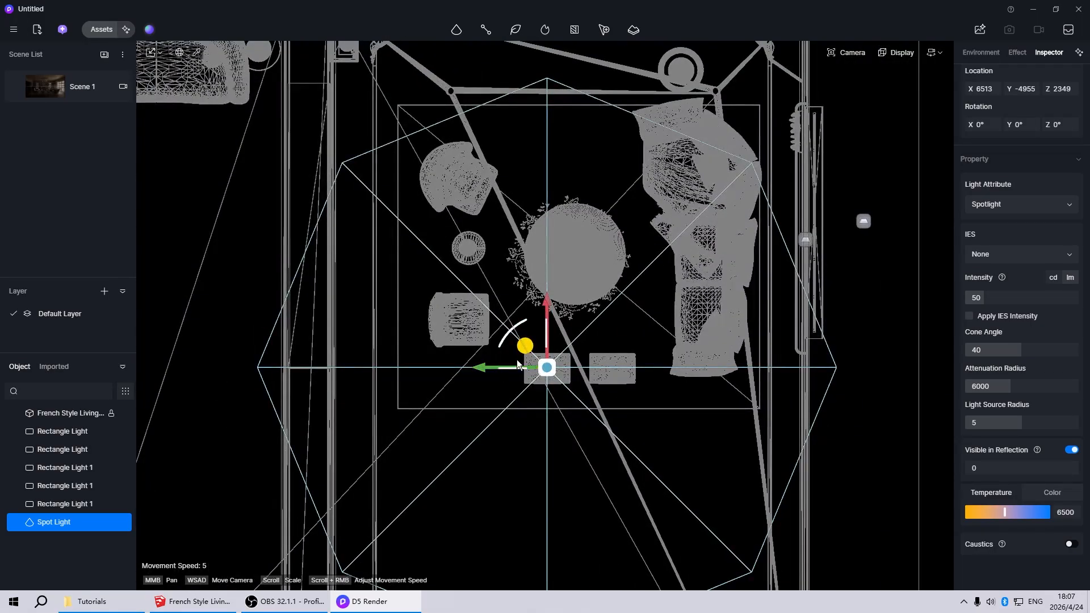
pyautogui.moveTo(529, 353); pyautogui.dragTo(595, 355)
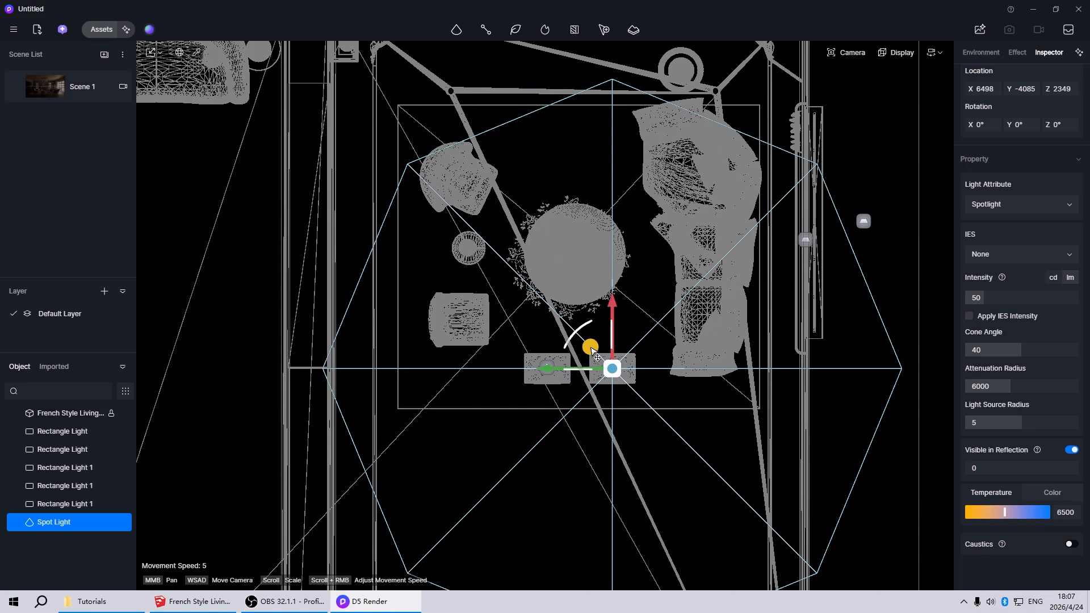
pyautogui.scroll(-4, 445, 445)
pyautogui.scroll(2, 616, 318)
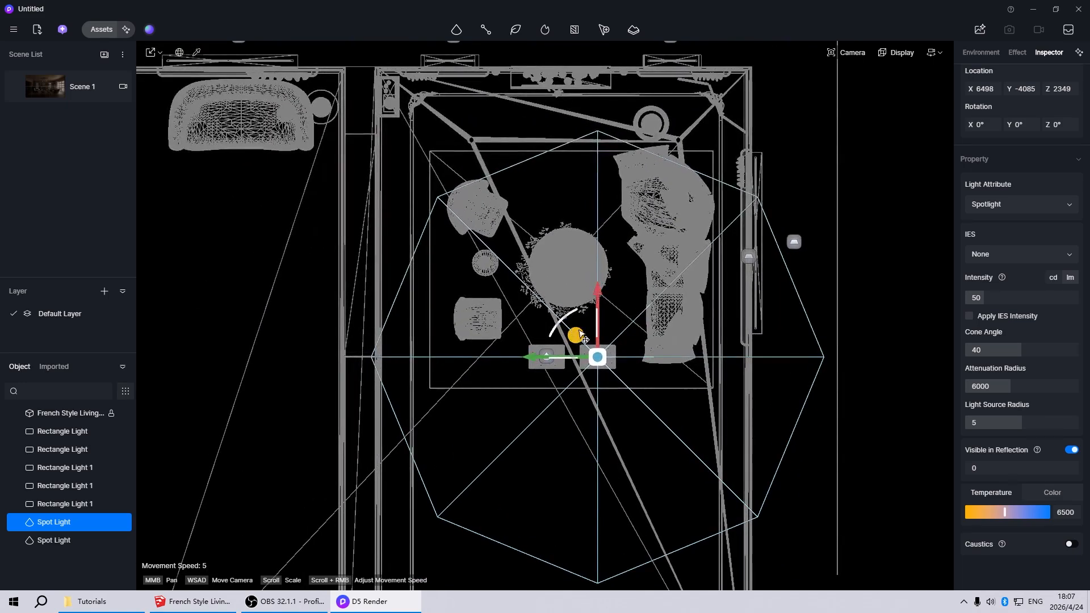
pyautogui.keyDown('alt'); pyautogui.moveTo(584, 338); pyautogui.dragTo(642, 183); pyautogui.keyUp('alt')
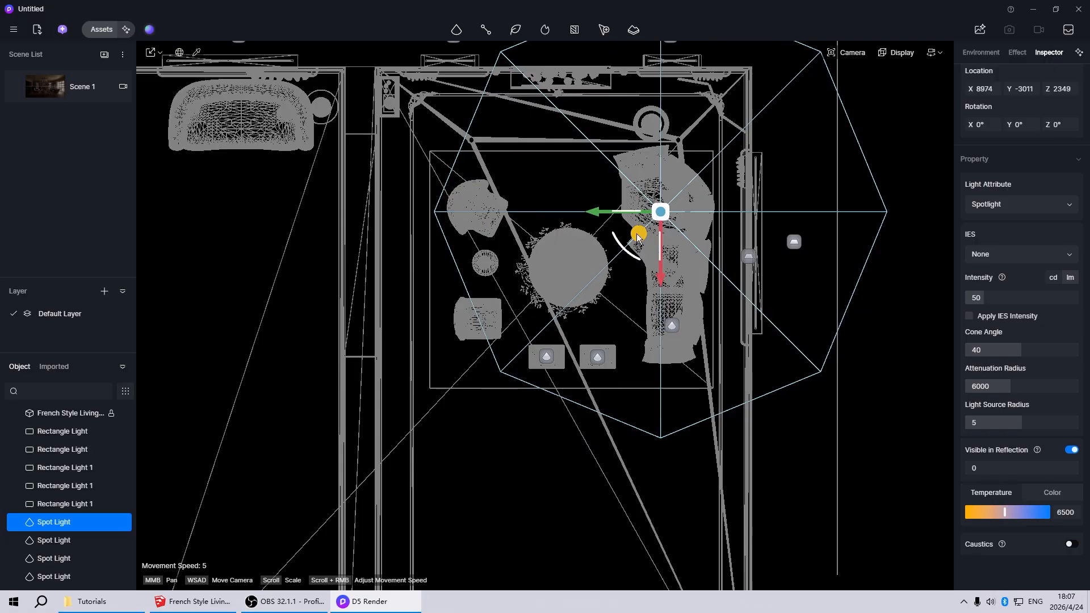
# Step: Copy the spotlight over the two armchairs, the round coffee table and the sofa in the adjoining room
pyautogui.keyDown('alt'); pyautogui.moveTo(641, 238); pyautogui.dragTo(505, 348); pyautogui.keyUp('alt')
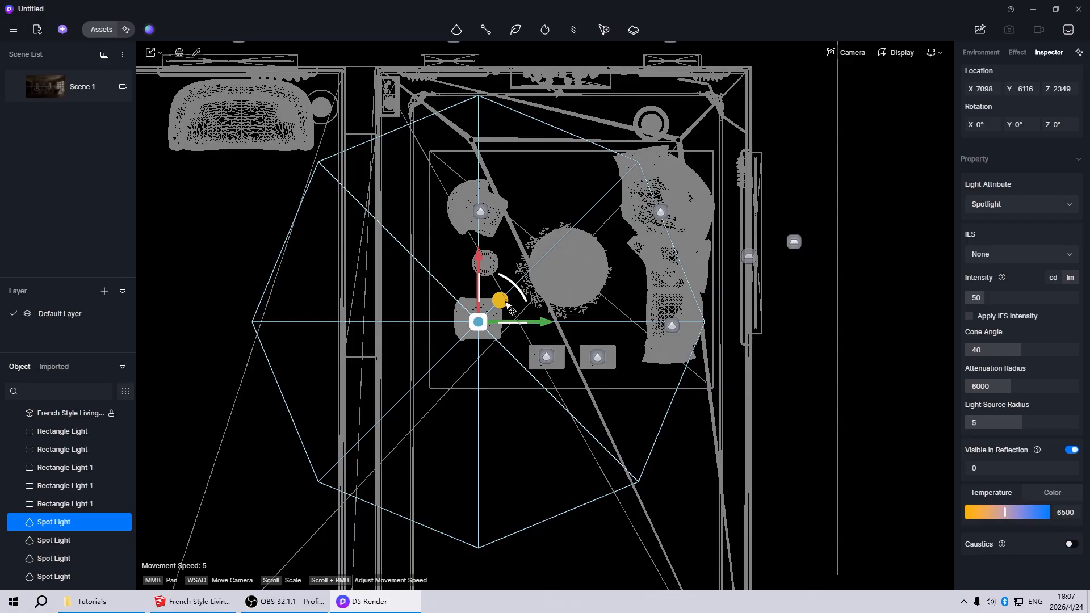
pyautogui.keyDown('alt'); pyautogui.moveTo(509, 307); pyautogui.dragTo(596, 248); pyautogui.keyUp('alt')
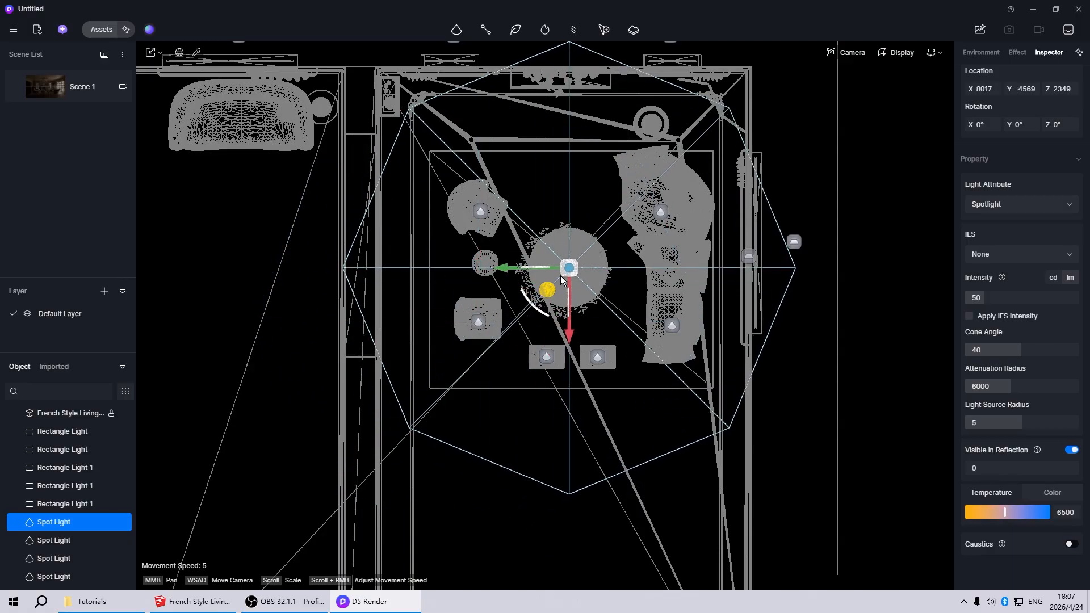
pyautogui.keyDown('alt'); pyautogui.moveTo(549, 290); pyautogui.dragTo(271, 149); pyautogui.keyUp('alt')
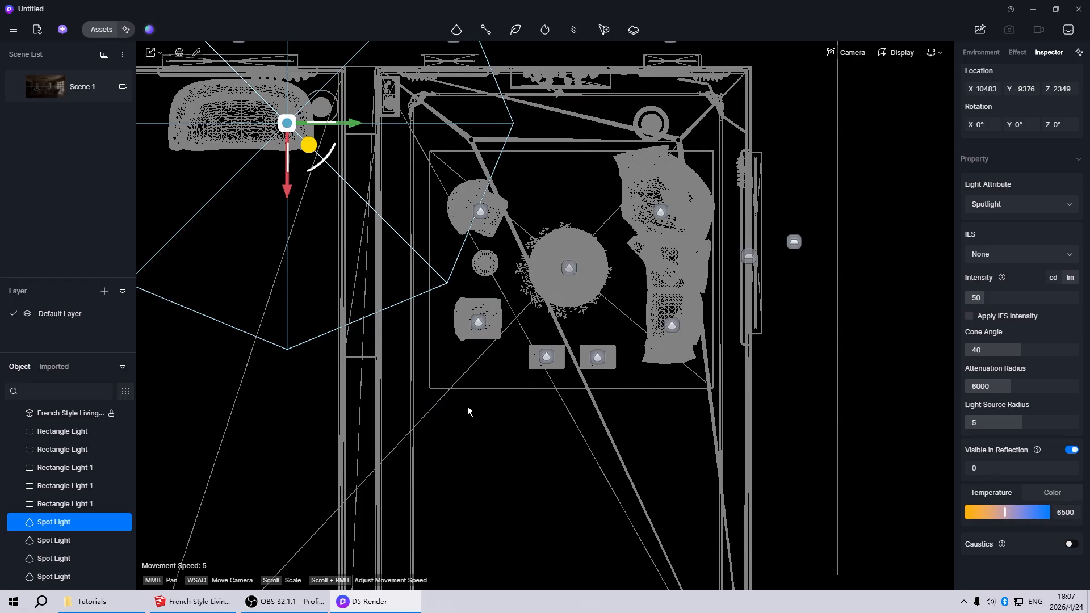
# Step: Select all eight spotlights over the furniture and group them
pyautogui.click(482, 457)
pyautogui.click(478, 322)
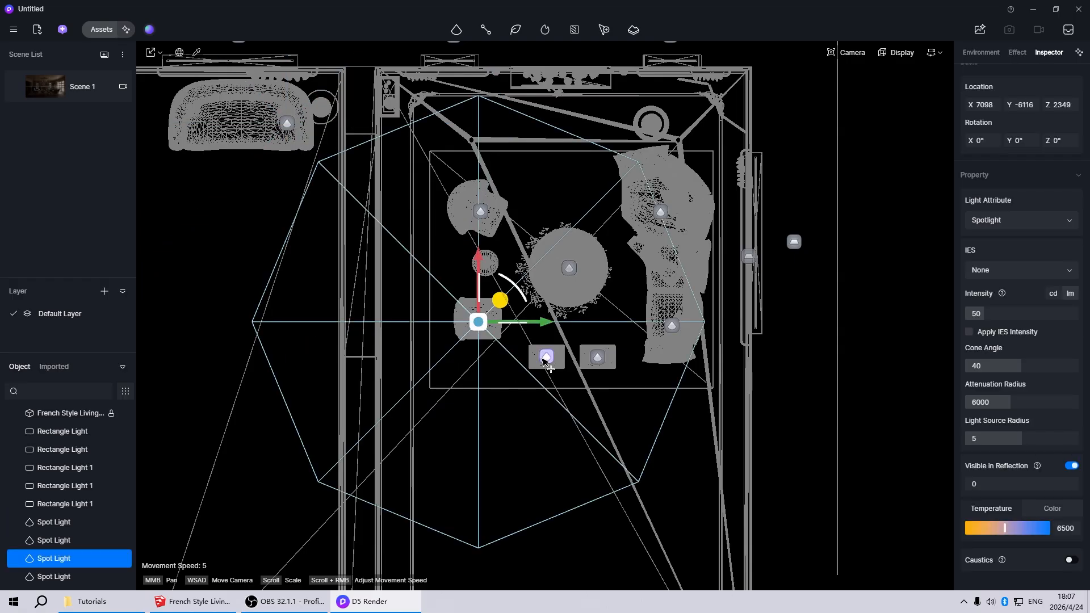
pyautogui.keyDown('ctrl'); pyautogui.click(546, 356); pyautogui.keyUp('ctrl')
pyautogui.keyDown('ctrl'); pyautogui.click(597, 357); pyautogui.keyUp('ctrl')
pyautogui.keyDown('ctrl'); pyautogui.click(671, 325); pyautogui.keyUp('ctrl')
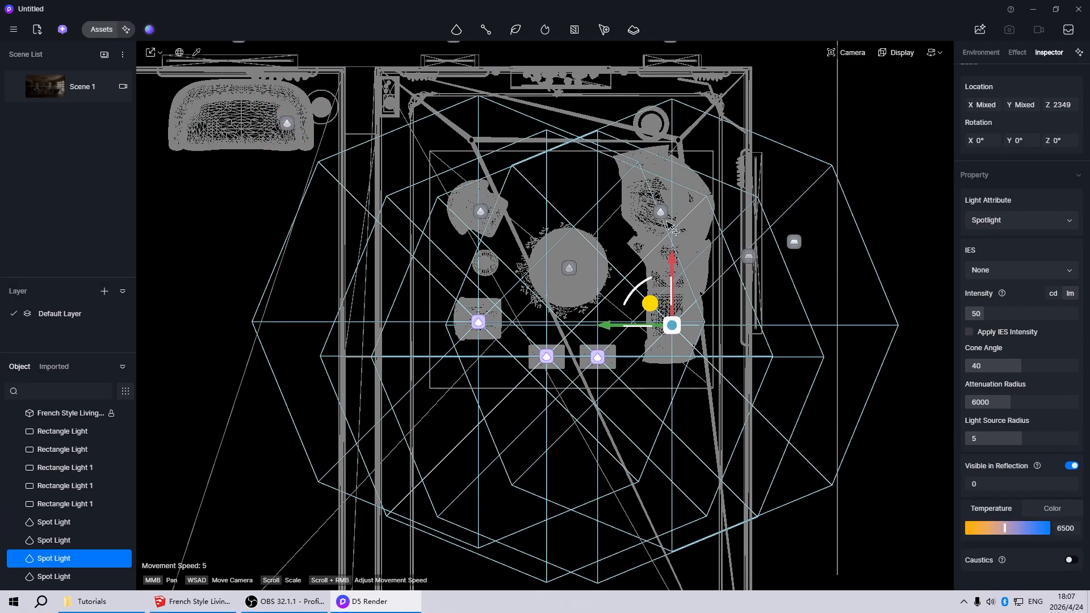
pyautogui.keyDown('ctrl'); pyautogui.click(660, 211); pyautogui.keyUp('ctrl')
pyautogui.keyDown('ctrl'); pyautogui.click(569, 268); pyautogui.keyUp('ctrl')
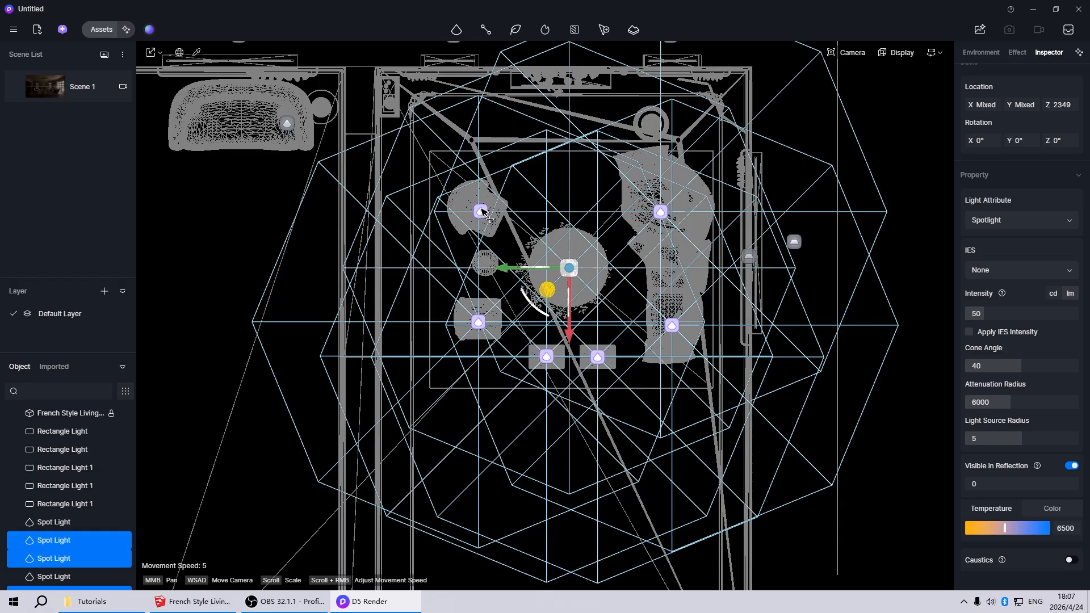
pyautogui.keyDown('ctrl'); pyautogui.click(481, 211); pyautogui.keyUp('ctrl')
pyautogui.keyDown('ctrl'); pyautogui.click(287, 123); pyautogui.keyUp('ctrl')
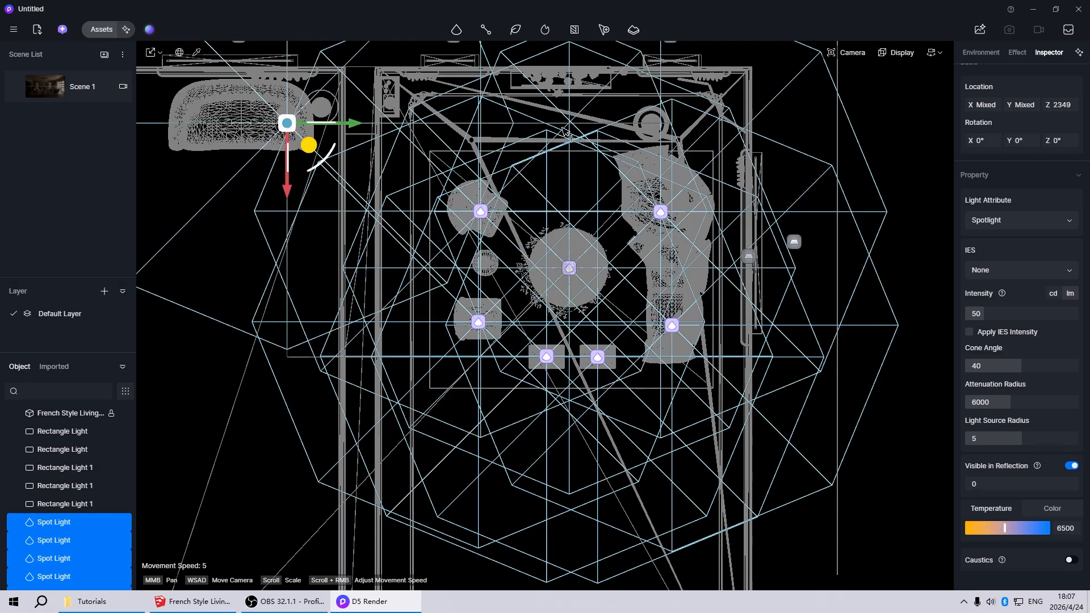
pyautogui.hotkey('ctrl', 'g')
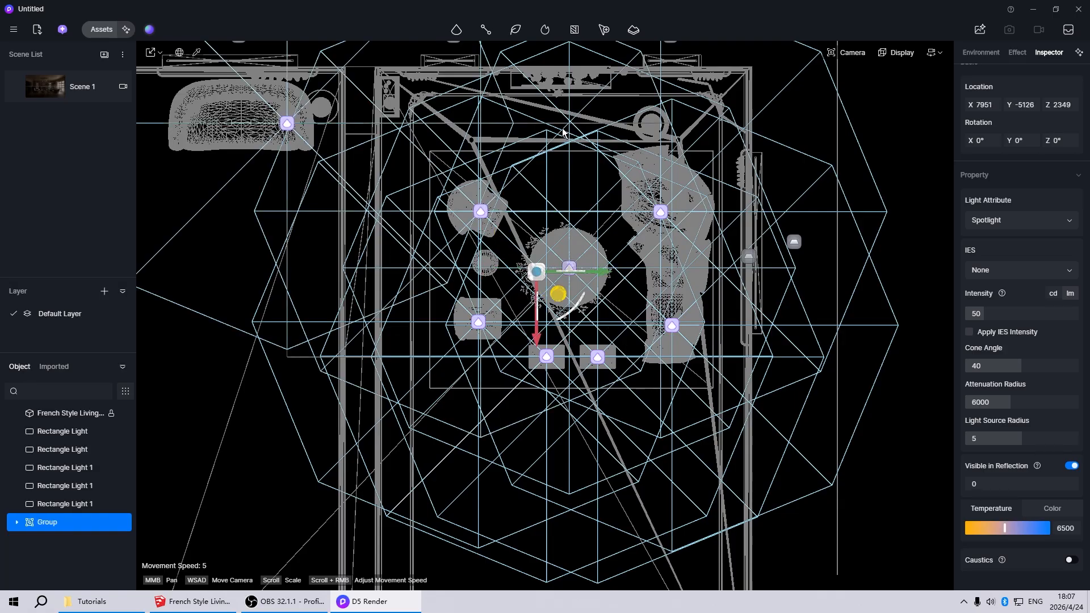
# Step: Return to Scene 1 and set the grouped spotlights' color temperature to 4000
pyautogui.click(65, 96)
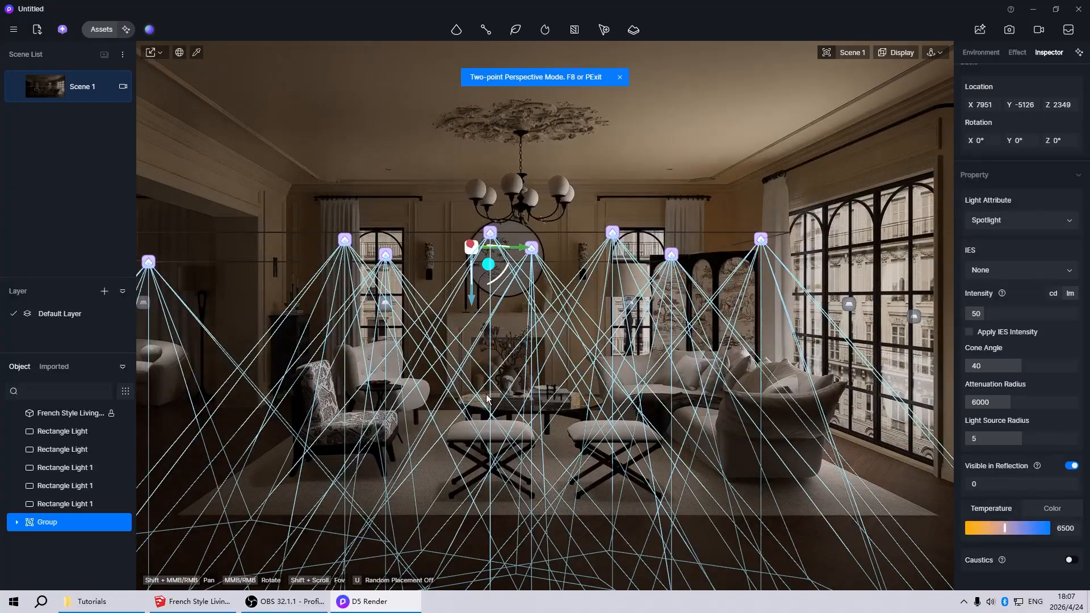
pyautogui.scroll(-1, 1086, 352)
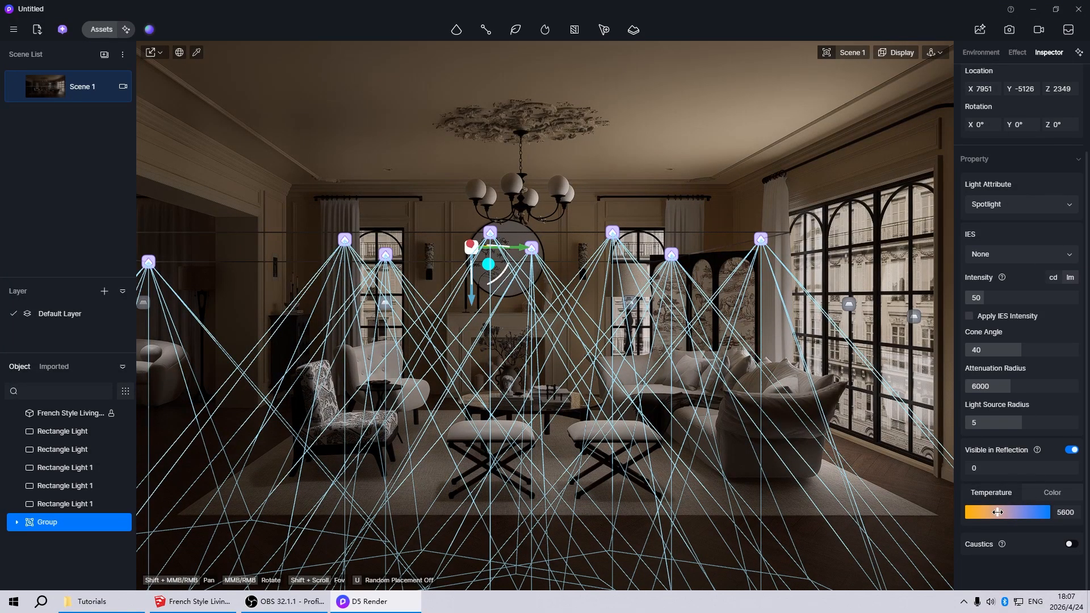
pyautogui.click(1078, 512)
pyautogui.write('4000')
pyautogui.press('Return')
# Step: Lower the intensity of the grouped spotlights to 20 lm and deselect the group
pyautogui.scroll(3, 1086, 325)
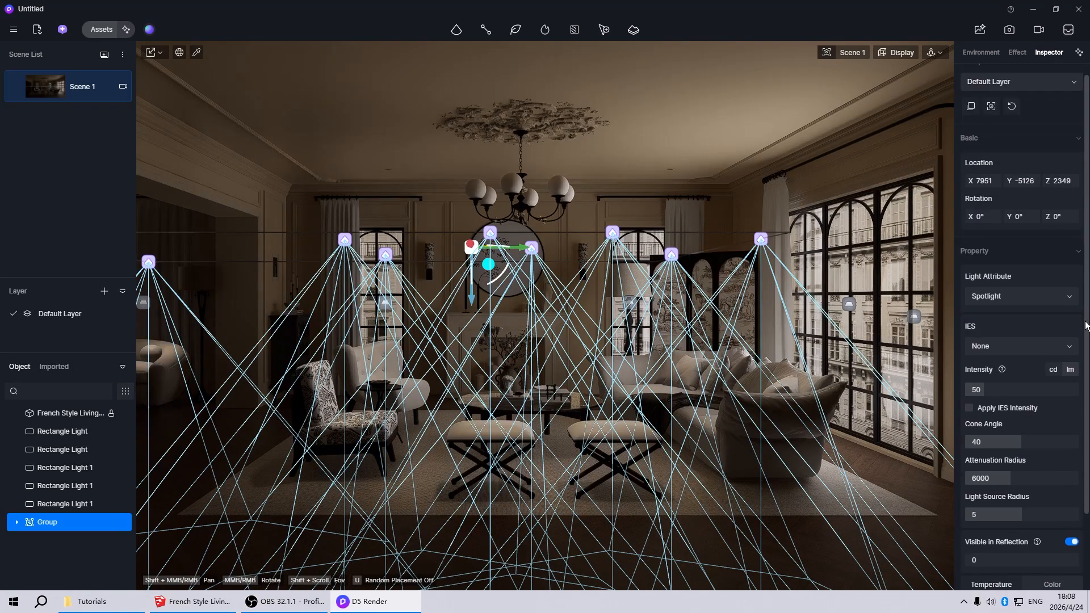
pyautogui.click(999, 393)
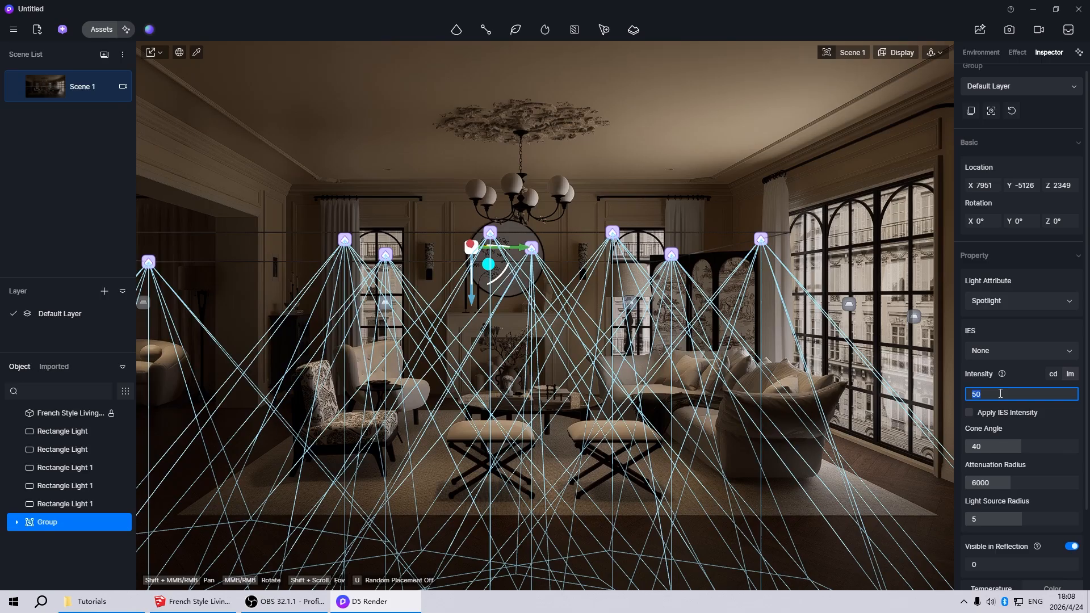
pyautogui.write('20')
pyautogui.press('Return')
pyautogui.click(728, 384)
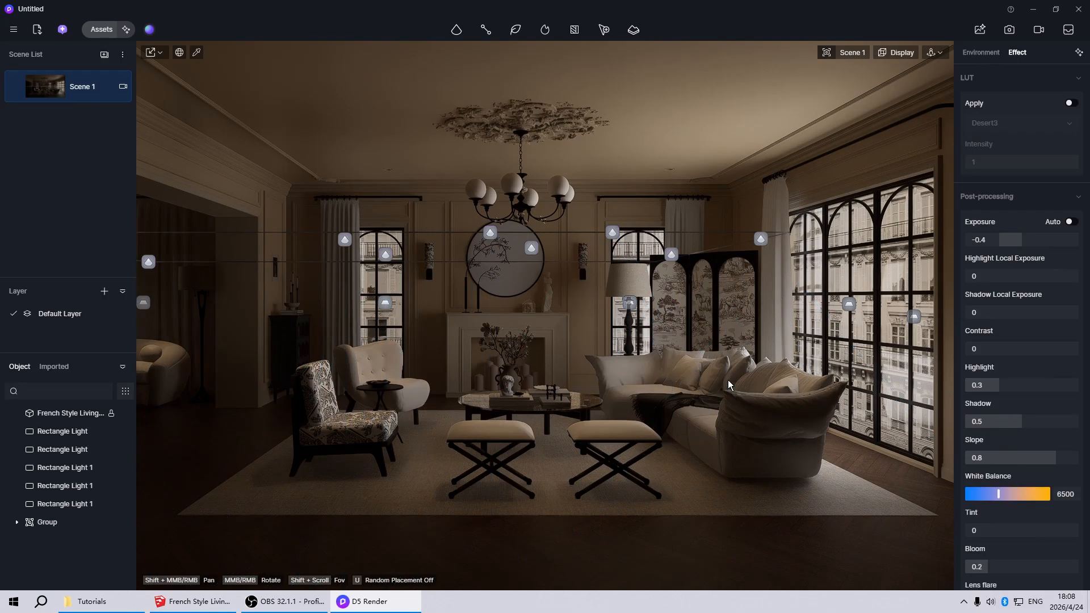
# Step: Make the chandelier globes' material emissive, with an intensity of about 9.8 and a temperature-based emissive color of 4400
pyautogui.click(563, 186)
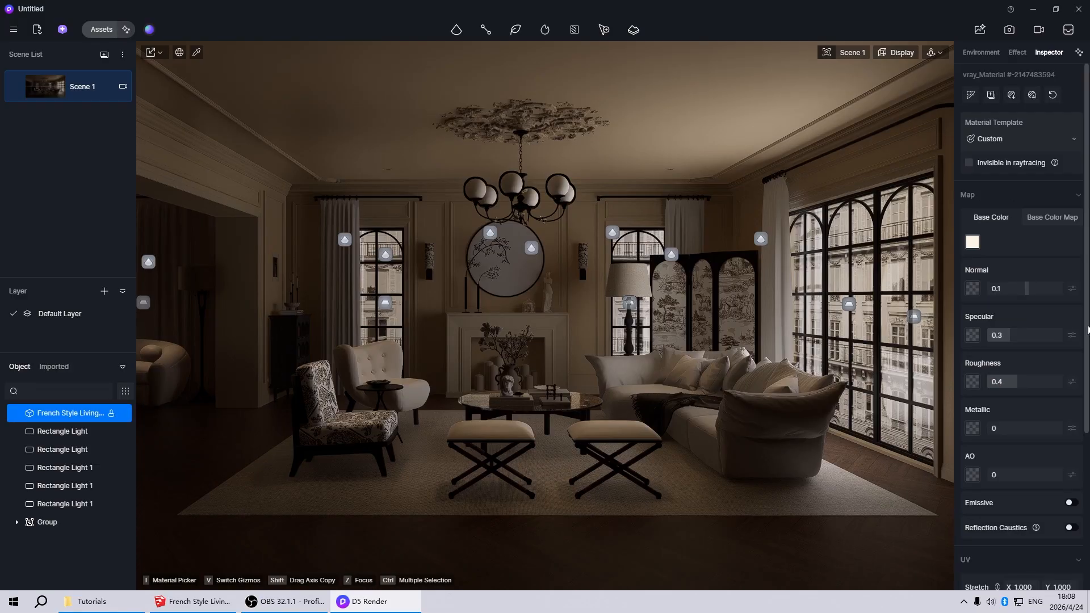
pyautogui.scroll(-3, 1018, 313)
pyautogui.click(1071, 367)
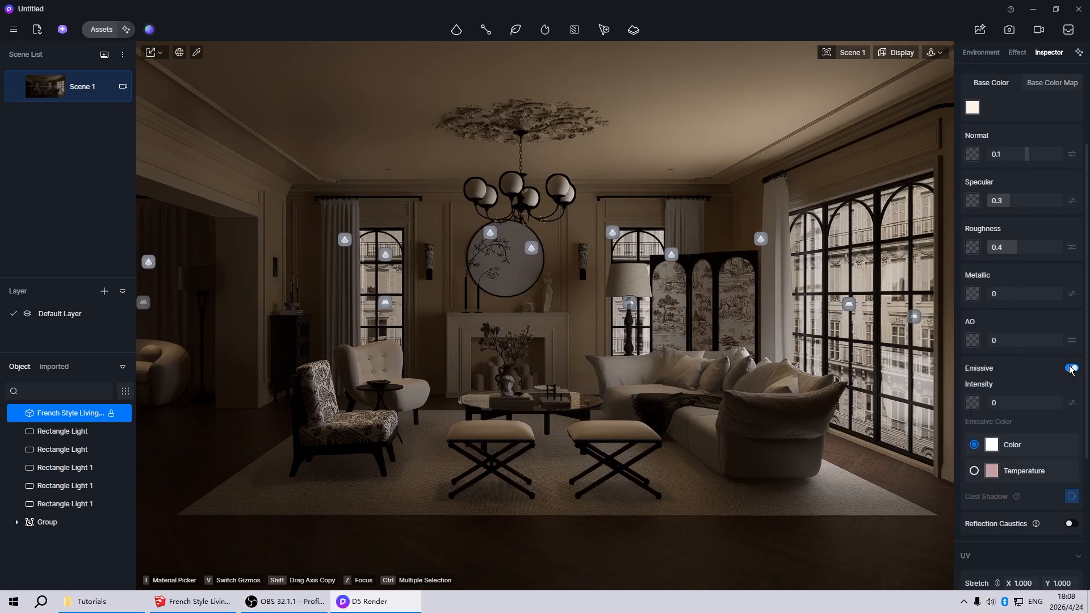
pyautogui.click(974, 470)
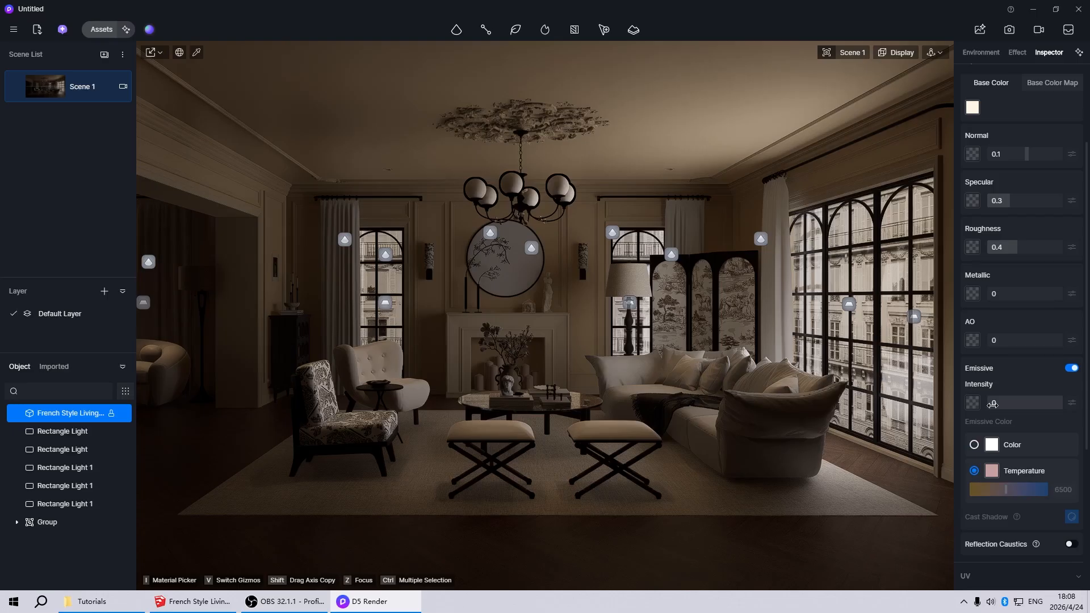
pyautogui.moveTo(997, 404)
pyautogui.mouseDown()
pyautogui.moveTo(1020, 402)
pyautogui.moveTo(1004, 402)
pyautogui.mouseUp()
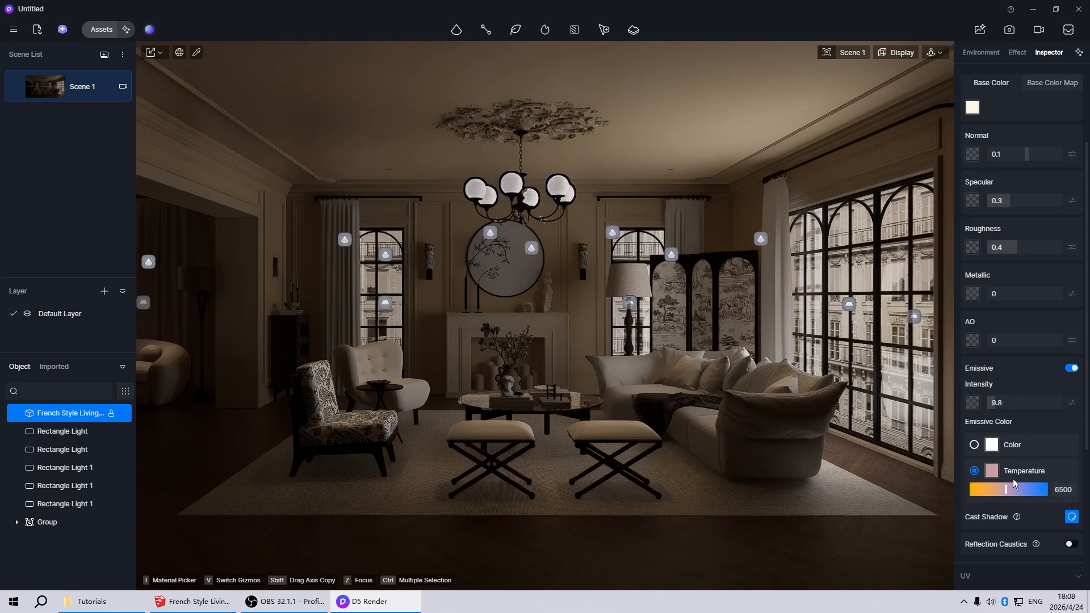
pyautogui.moveTo(1005, 490); pyautogui.dragTo(990, 489)
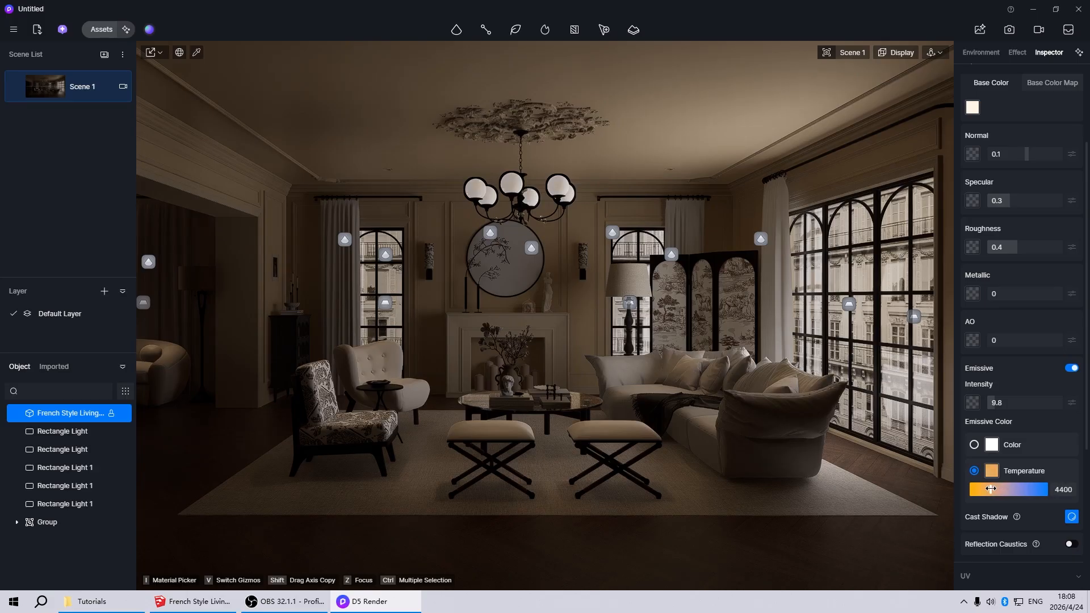
# Step: Set the emissive intensity of the chandelier globes to 20 and deselect the material
pyautogui.click(1002, 402)
pyautogui.write('10')
pyautogui.press('BackSpace')
pyautogui.press('BackSpace')
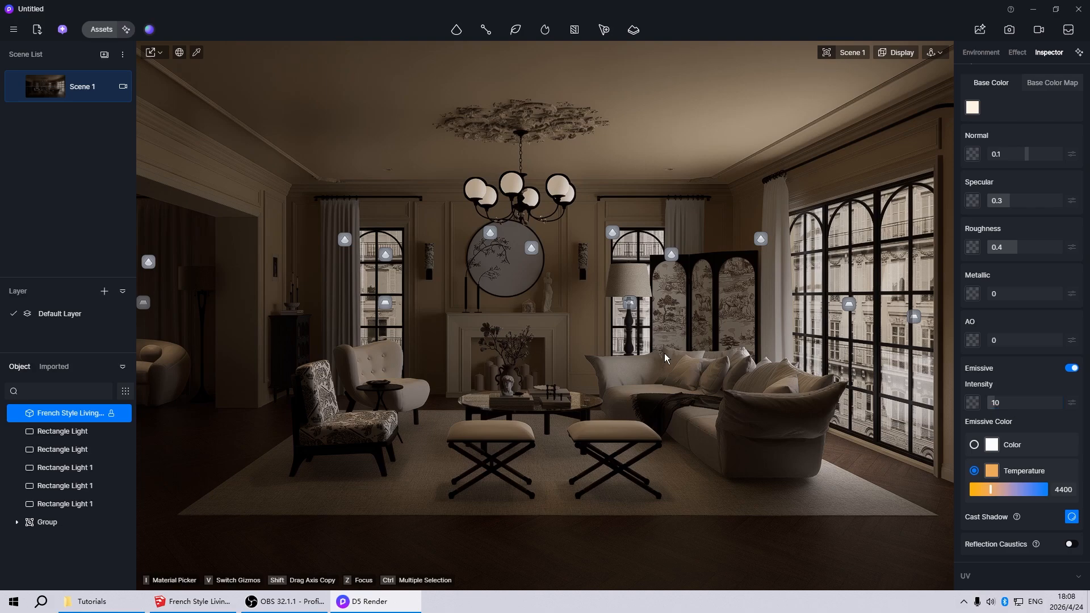
pyautogui.write('20')
pyautogui.press('Return')
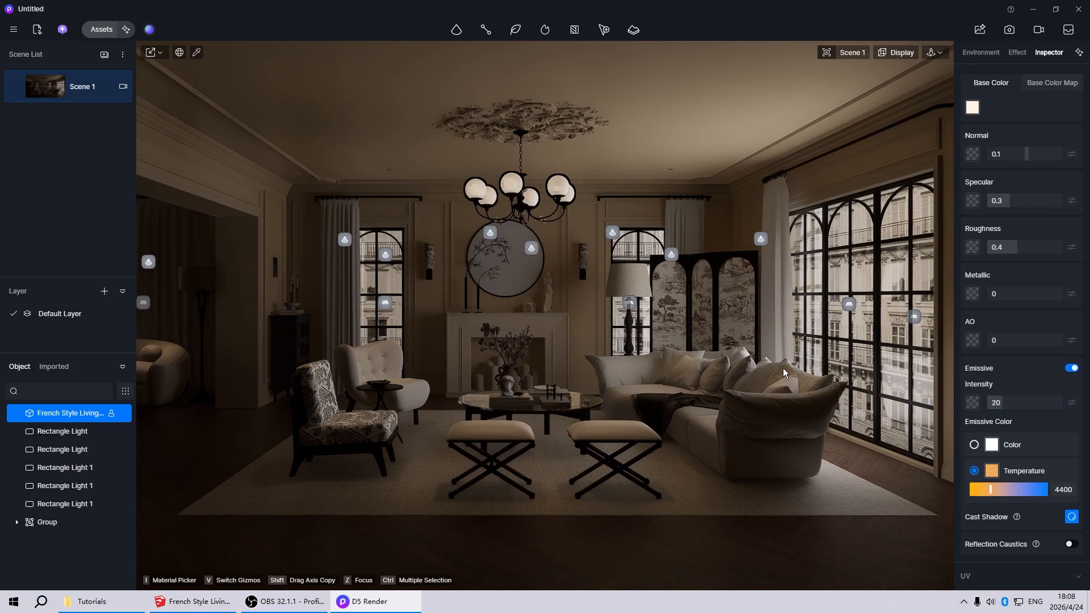
pyautogui.click(547, 298)
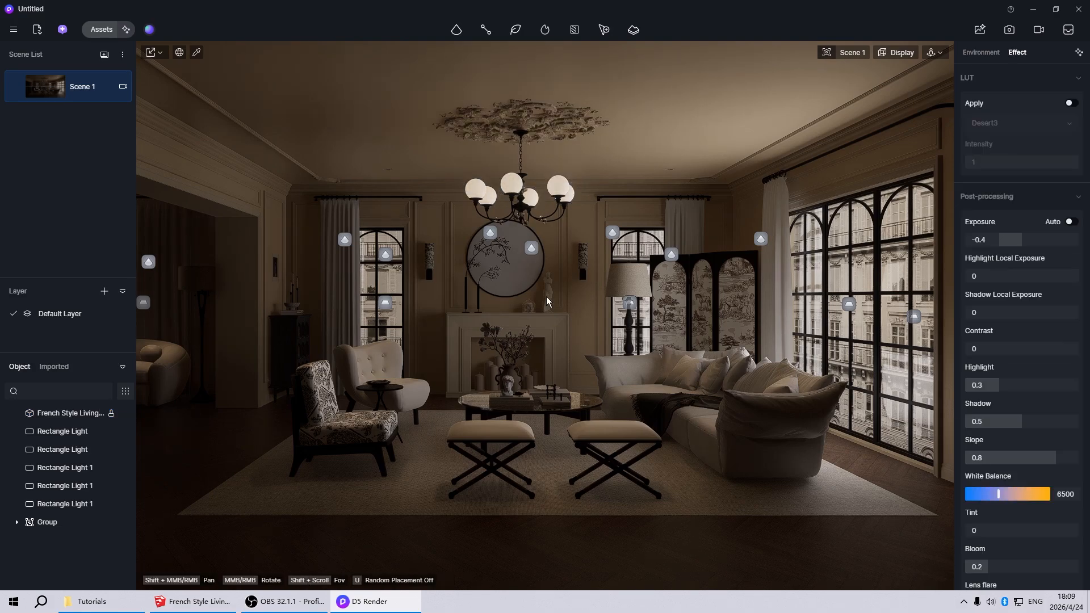
# Step: Turn on the sun in the environment settings and set its disk radius to 10
pyautogui.click(981, 52)
pyautogui.click(1071, 398)
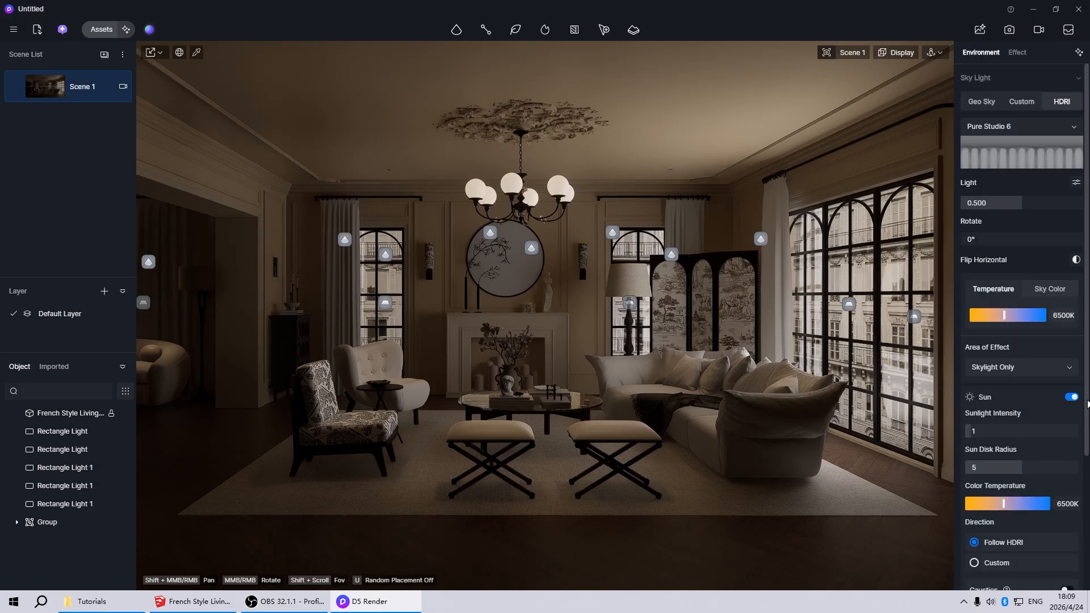
pyautogui.scroll(-1, 988, 429)
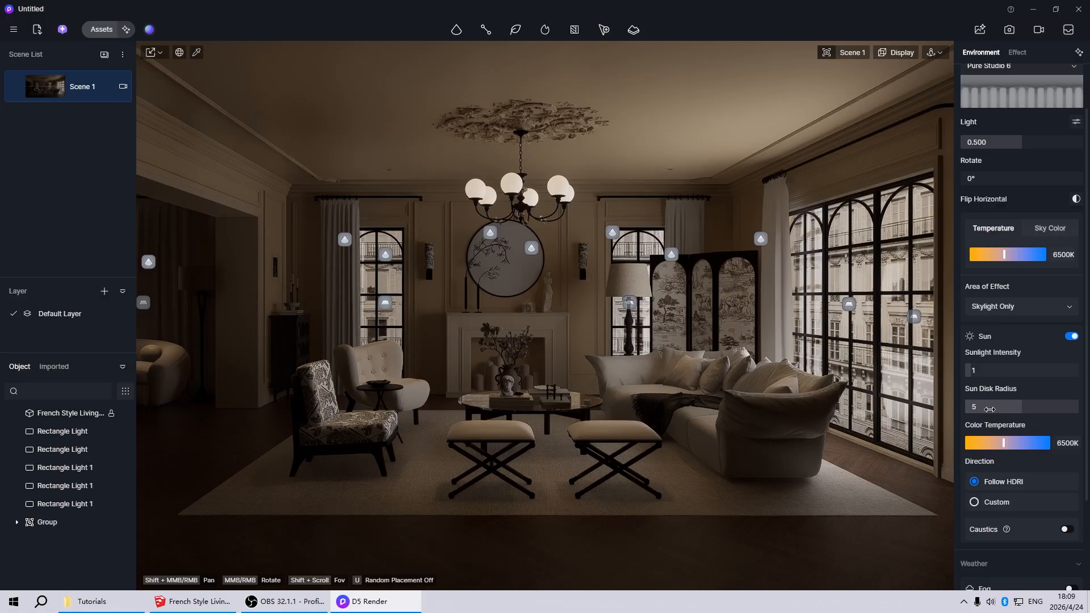
pyautogui.moveTo(989, 408); pyautogui.dragTo(1079, 409)
# Step: Switch the sun's direction to Custom, with an altitude of 20 and an azimuth of about 131
pyautogui.scroll(-1, 1089, 392)
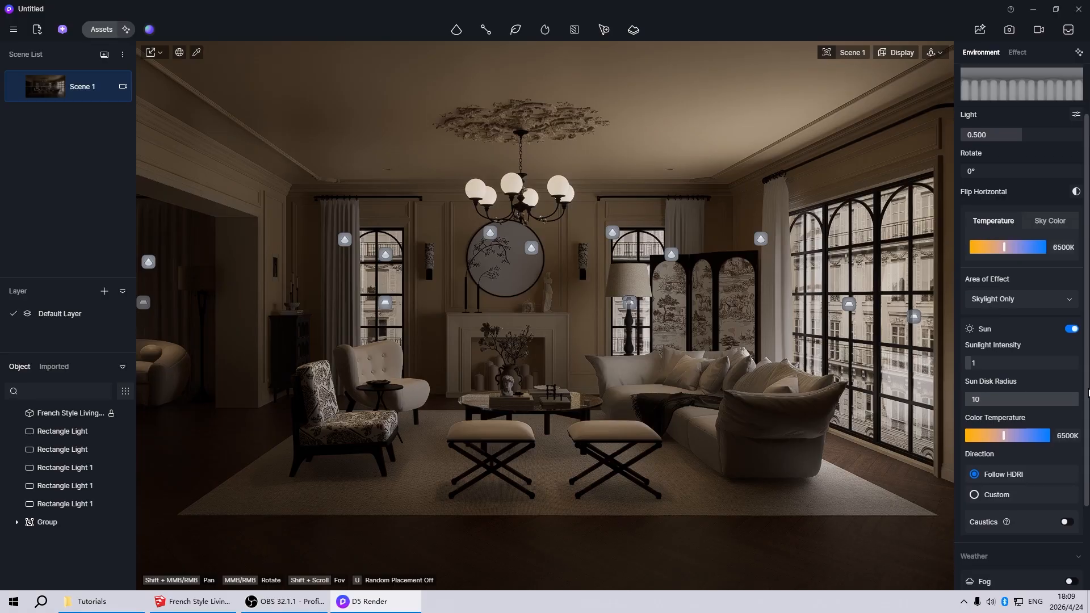
pyautogui.scroll(-1, 1088, 392)
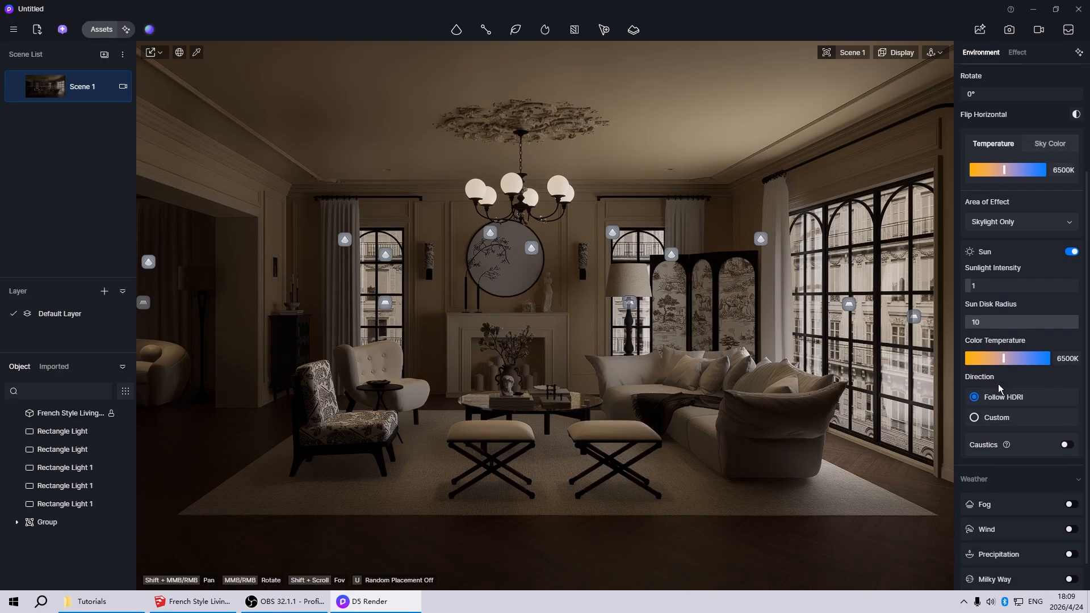
pyautogui.click(975, 418)
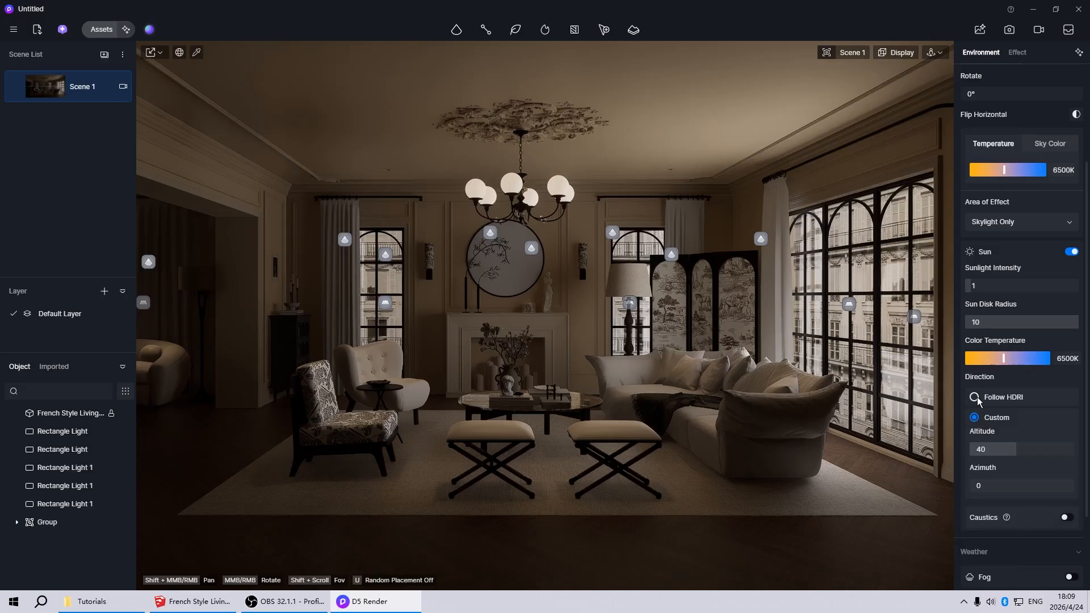
pyautogui.moveTo(1010, 449); pyautogui.dragTo(993, 449)
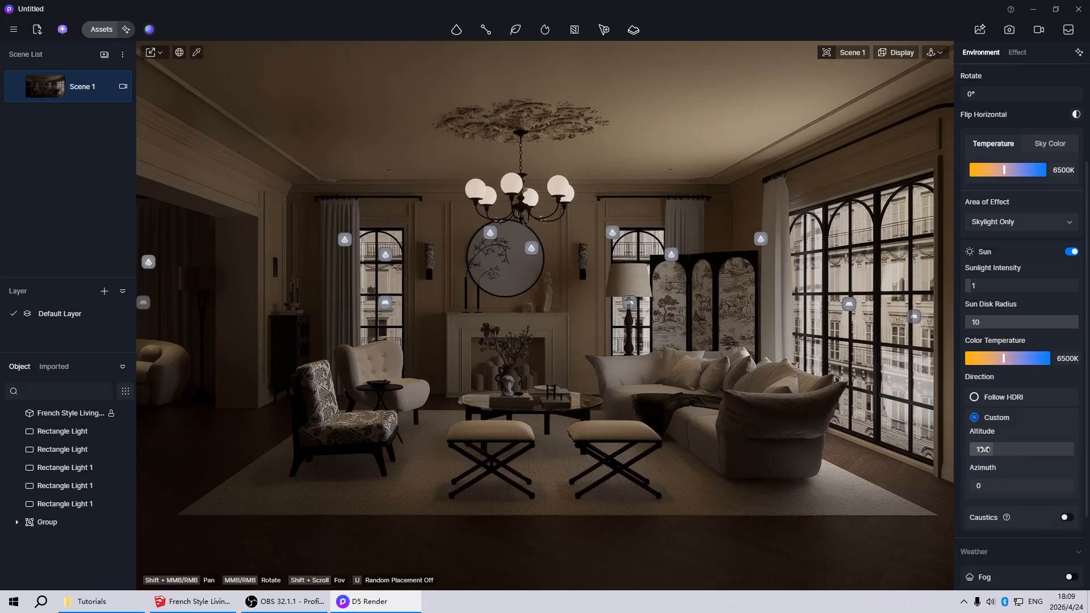
pyautogui.scroll(-1, 993, 449)
pyautogui.moveTo(984, 404); pyautogui.dragTo(1017, 408)
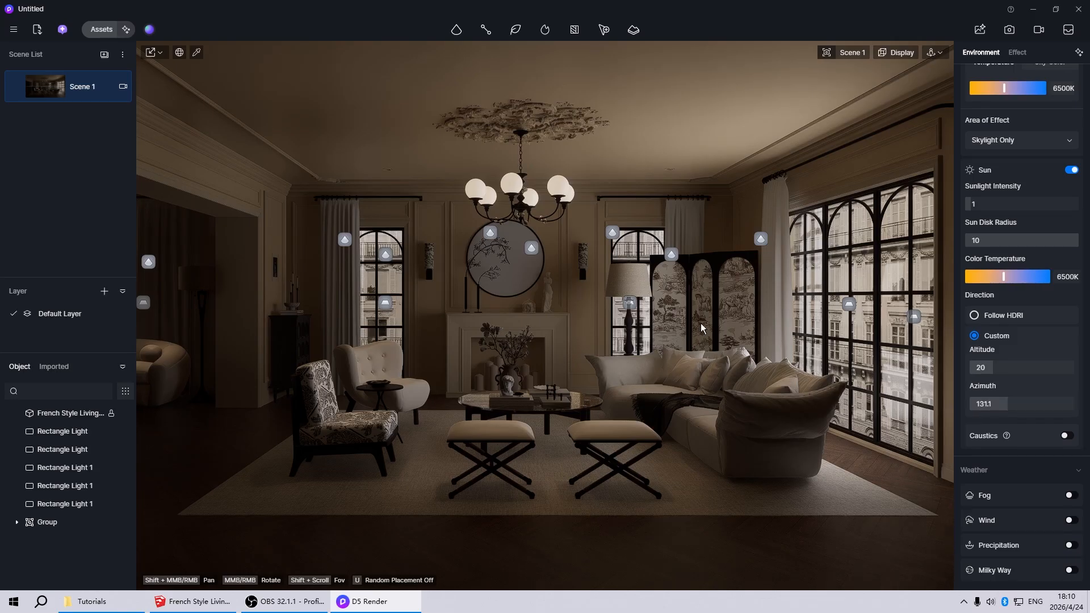
# Step: Make the material of the building-facade backdrop outside the room invisible in raytracing, deselect it and return to Scene 1
pyautogui.scroll(-3, 476, 386)
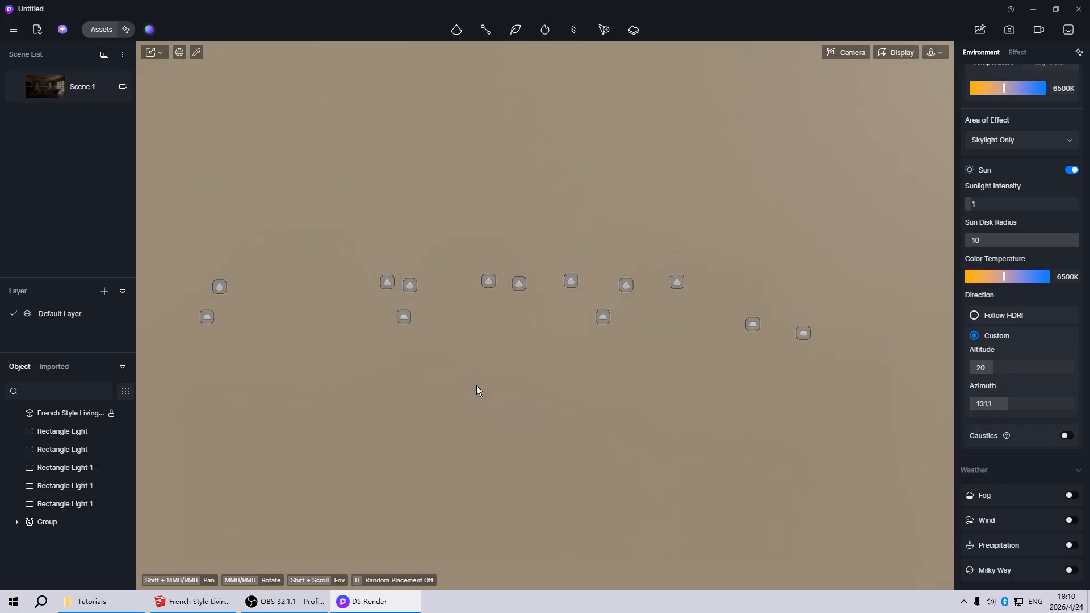
pyautogui.scroll(-10, 475, 386)
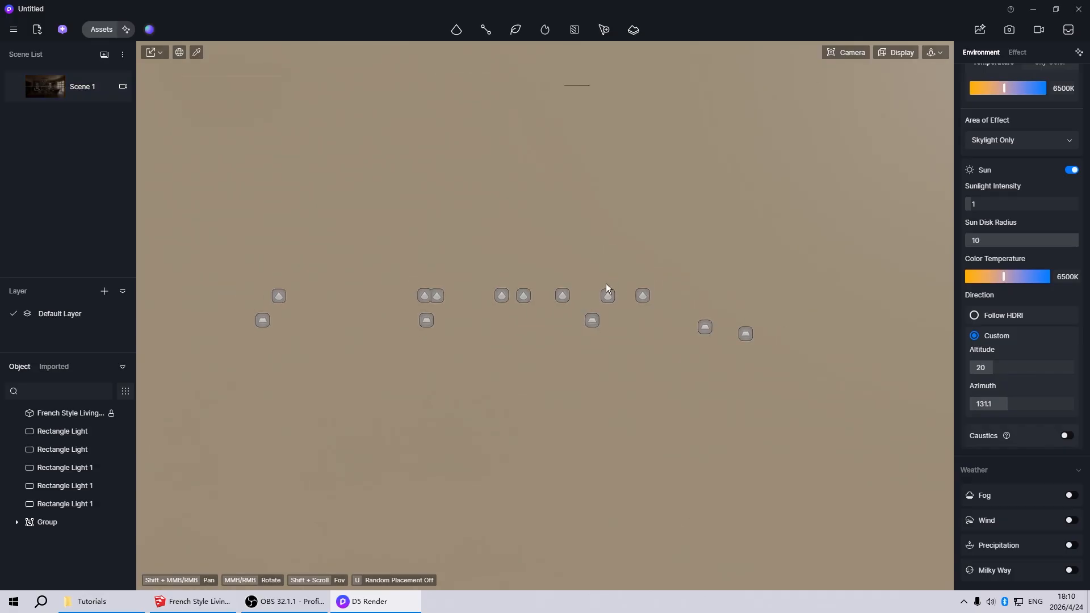
pyautogui.click(755, 297)
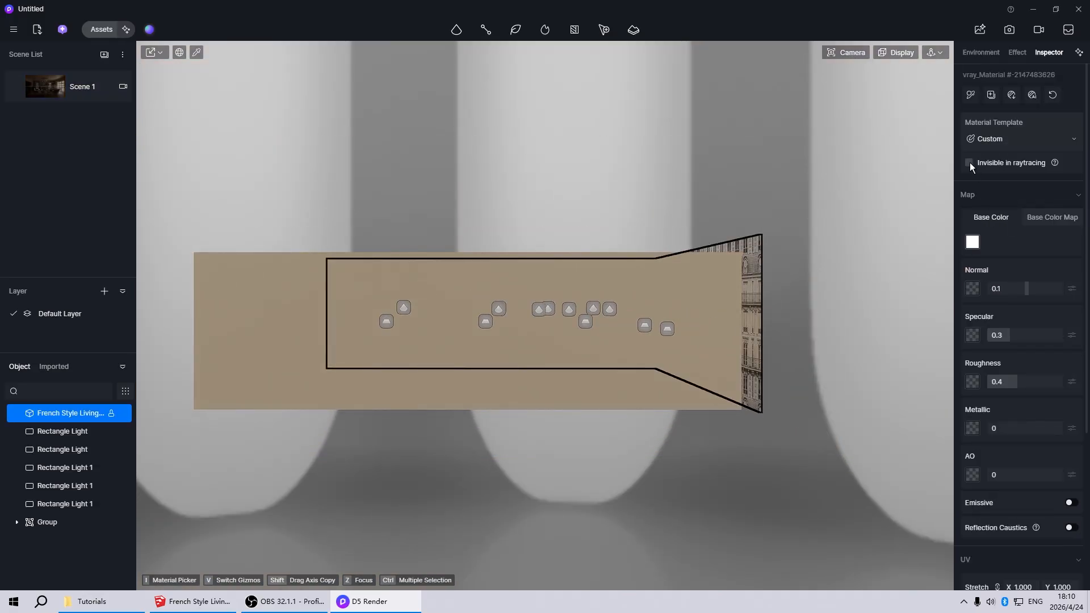
pyautogui.click(969, 162)
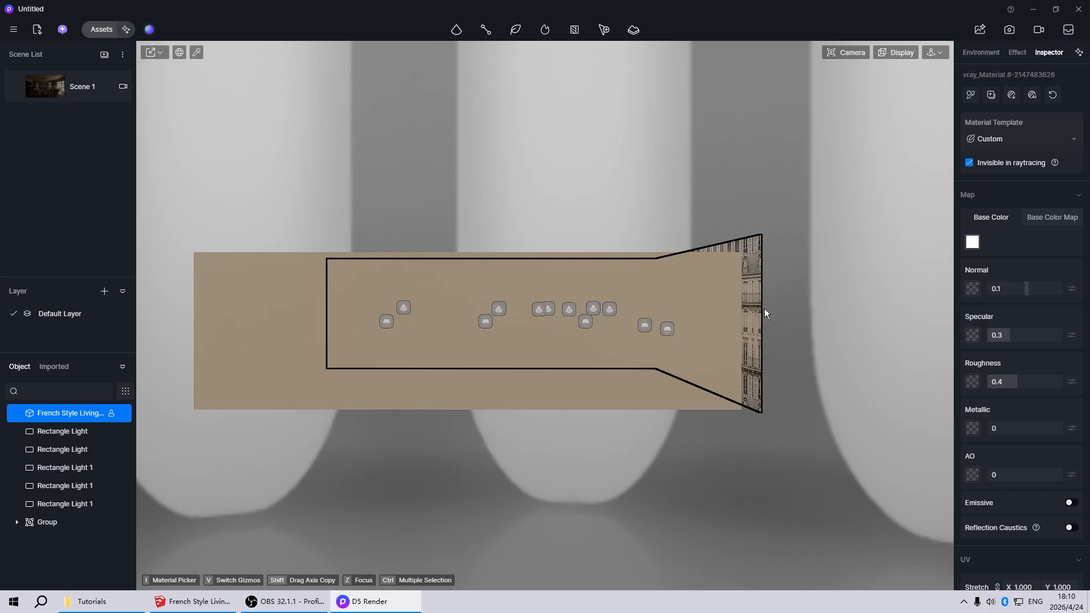
pyautogui.click(815, 338)
pyautogui.click(58, 93)
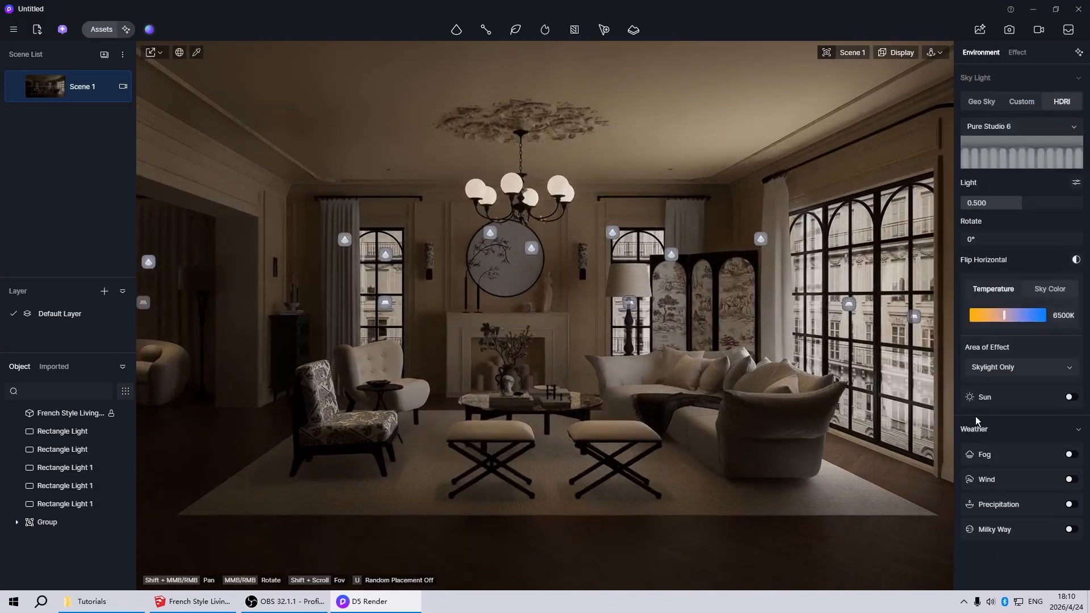
# Step: Turn on the sun with a disk radius of 10 and a custom direction
pyautogui.click(1071, 396)
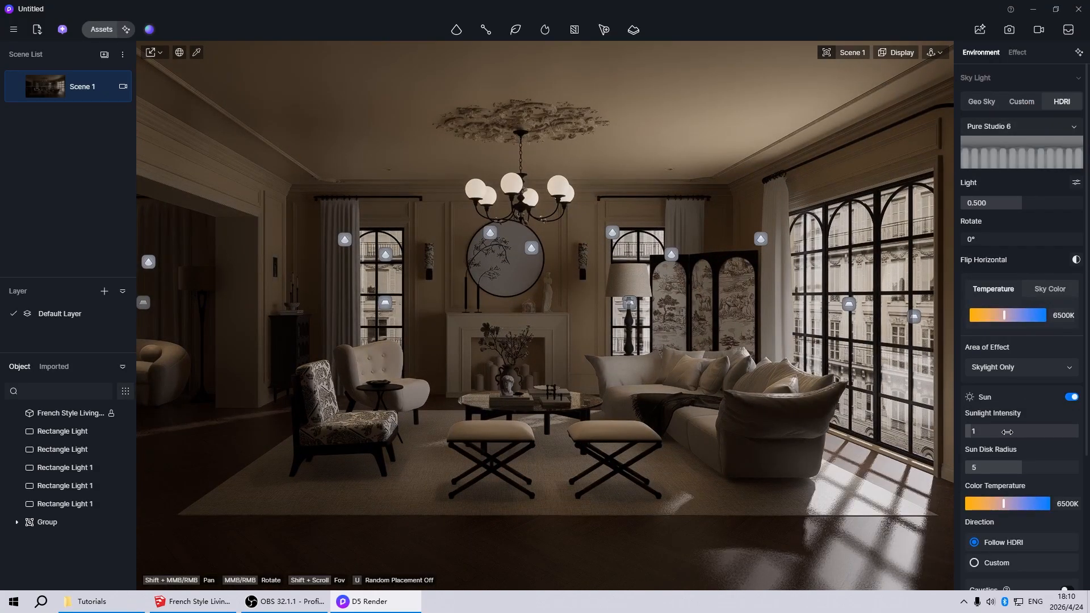
pyautogui.moveTo(1019, 467); pyautogui.dragTo(1077, 467)
pyautogui.scroll(-2, 1050, 467)
pyautogui.scroll(-1, 1072, 520)
pyautogui.click(974, 426)
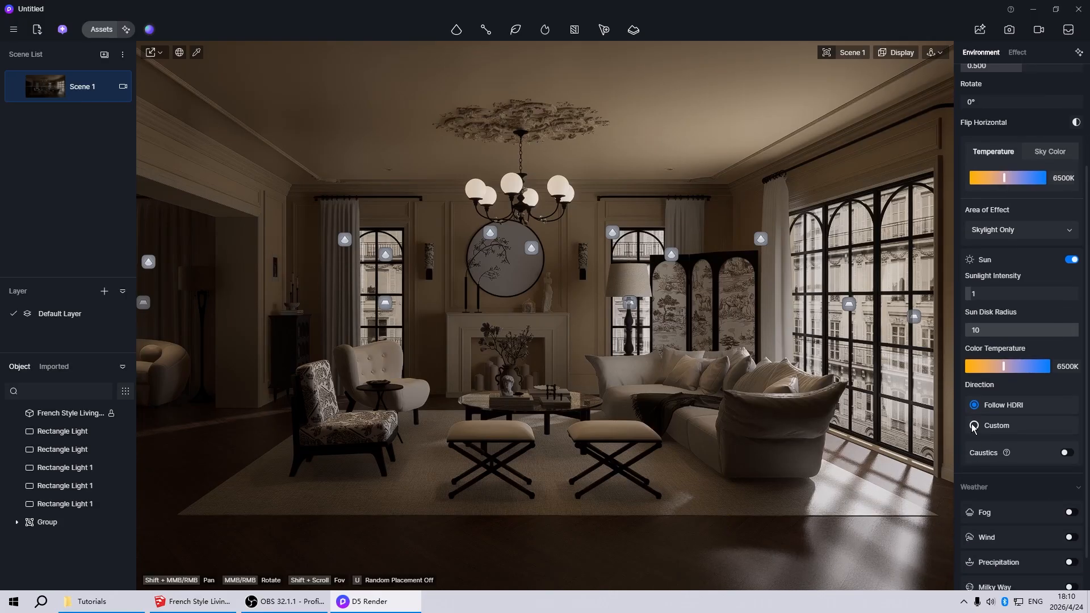
# Step: Set the sun's altitude to 20 and its azimuth to about 66.6, and update Scene 1 with the new lighting
pyautogui.moveTo(1015, 458)
pyautogui.mouseDown()
pyautogui.moveTo(977, 458)
pyautogui.moveTo(1012, 458)
pyautogui.mouseUp()
pyautogui.moveTo(990, 494); pyautogui.dragTo(1021, 494)
pyautogui.click(1004, 457)
pyautogui.write('20')
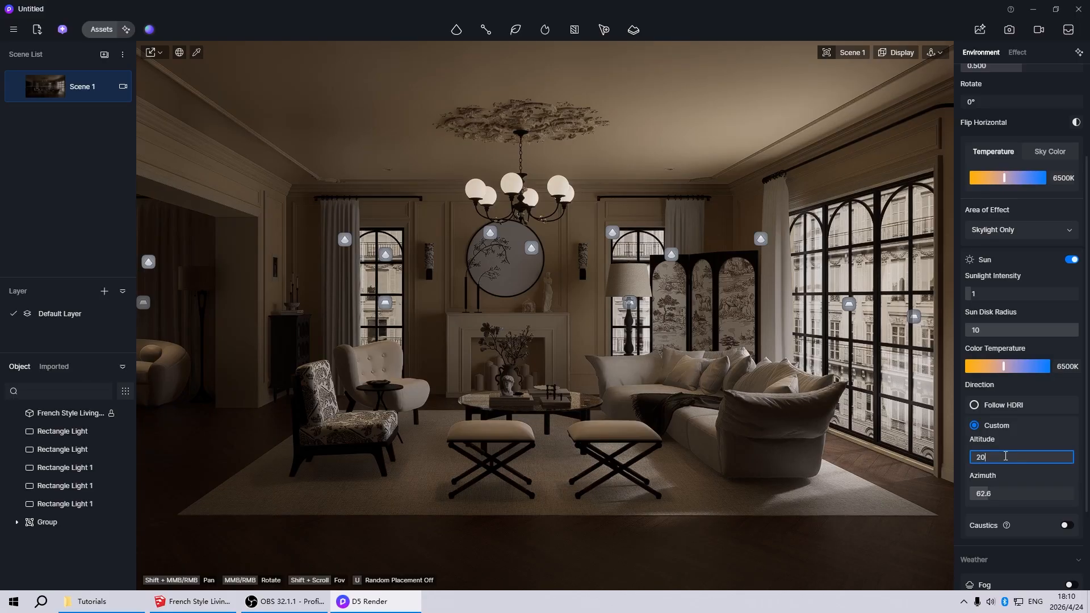
pyautogui.press('Return')
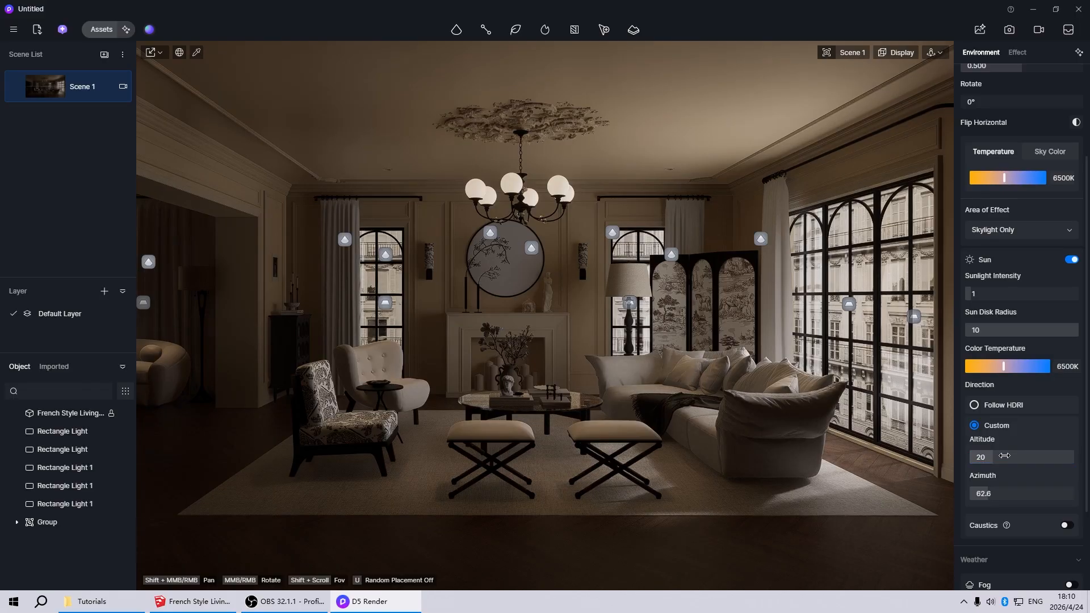
pyautogui.moveTo(984, 495); pyautogui.dragTo(986, 494)
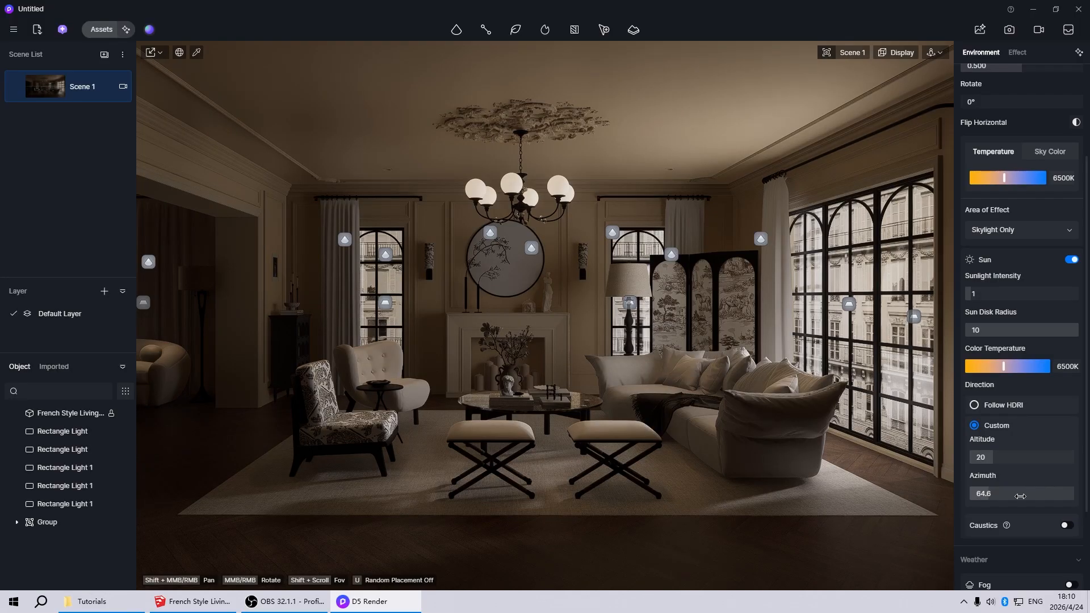
pyautogui.moveTo(998, 496)
pyautogui.mouseDown()
pyautogui.moveTo(1049, 496)
pyautogui.moveTo(997, 498)
pyautogui.mouseUp()
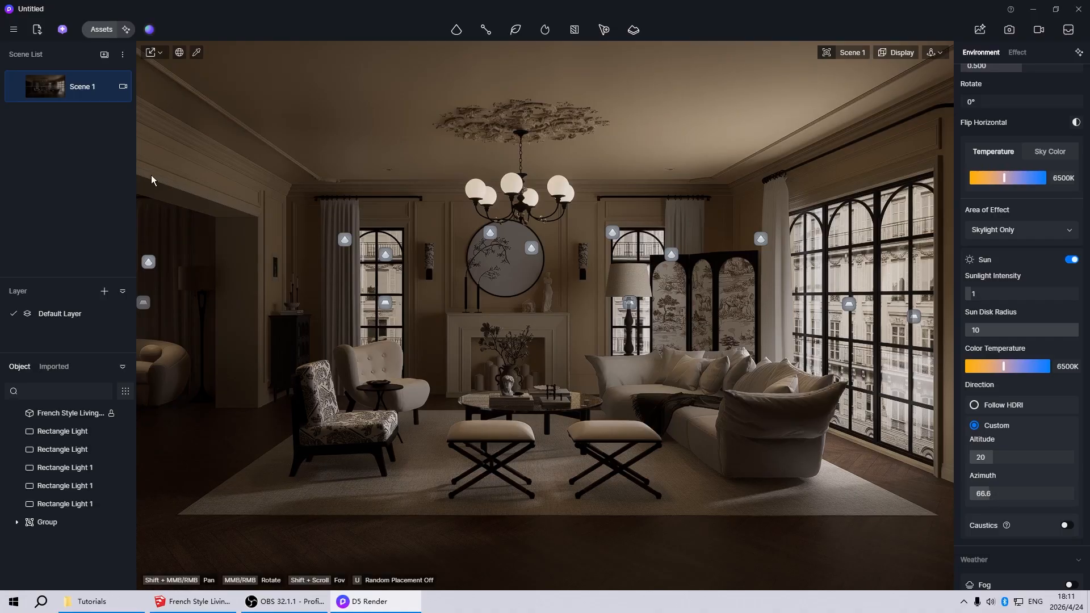
pyautogui.click(19, 88)
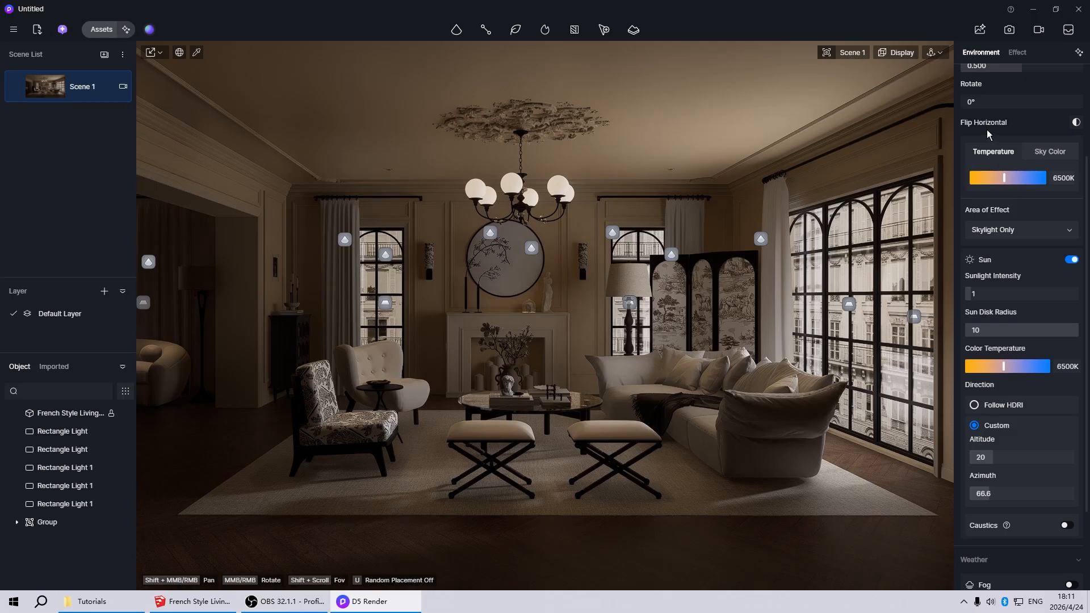
# Step: Raise the post-processing exposure to -0.16 in the effect settings
pyautogui.click(1017, 52)
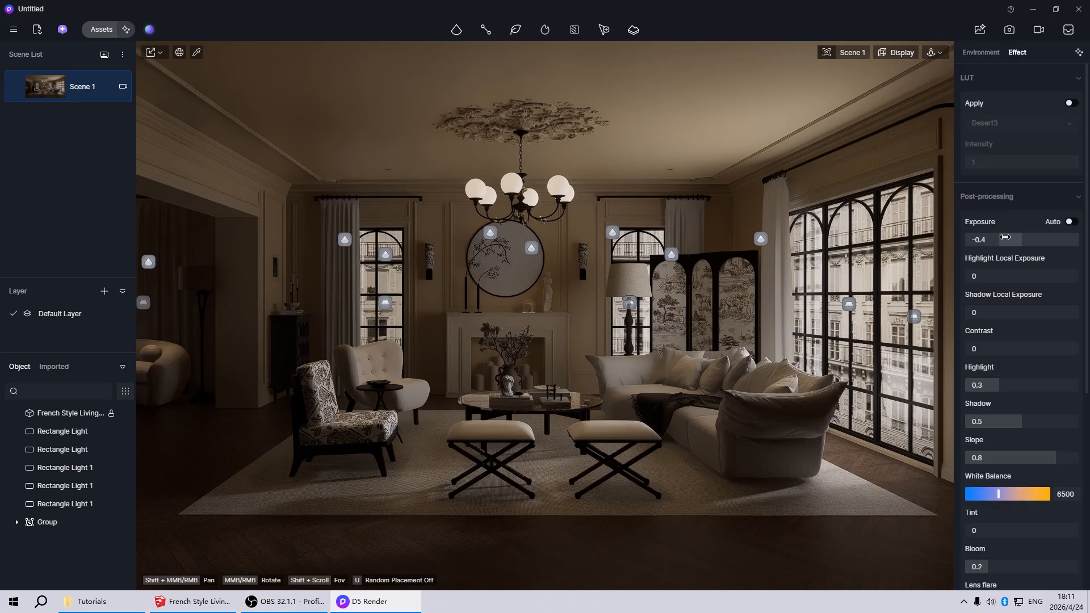
pyautogui.moveTo(1002, 238); pyautogui.dragTo(1012, 239)
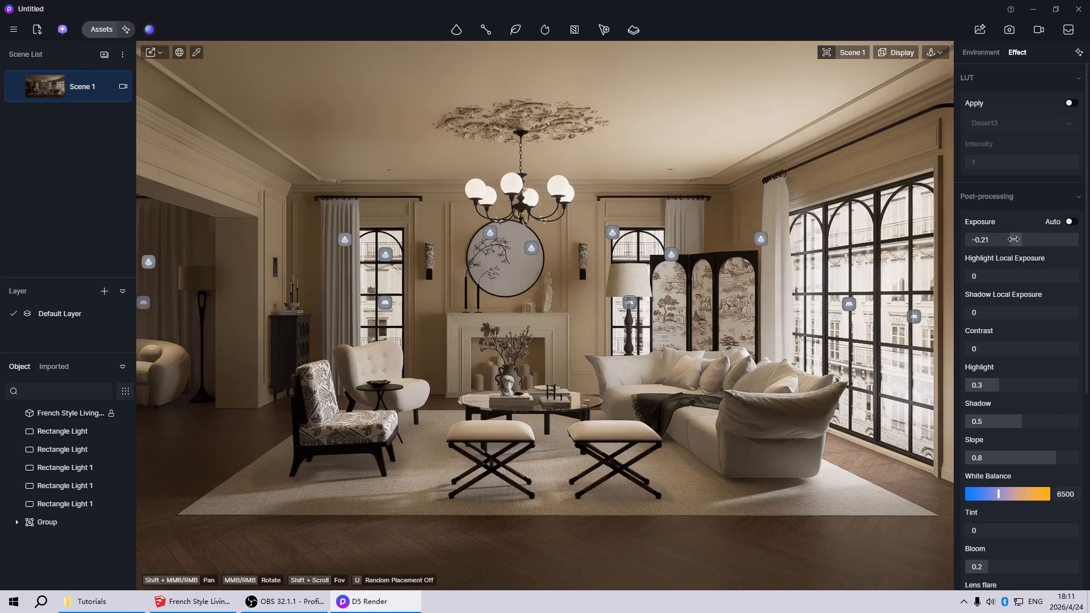
pyautogui.moveTo(1014, 239); pyautogui.dragTo(1014, 239)
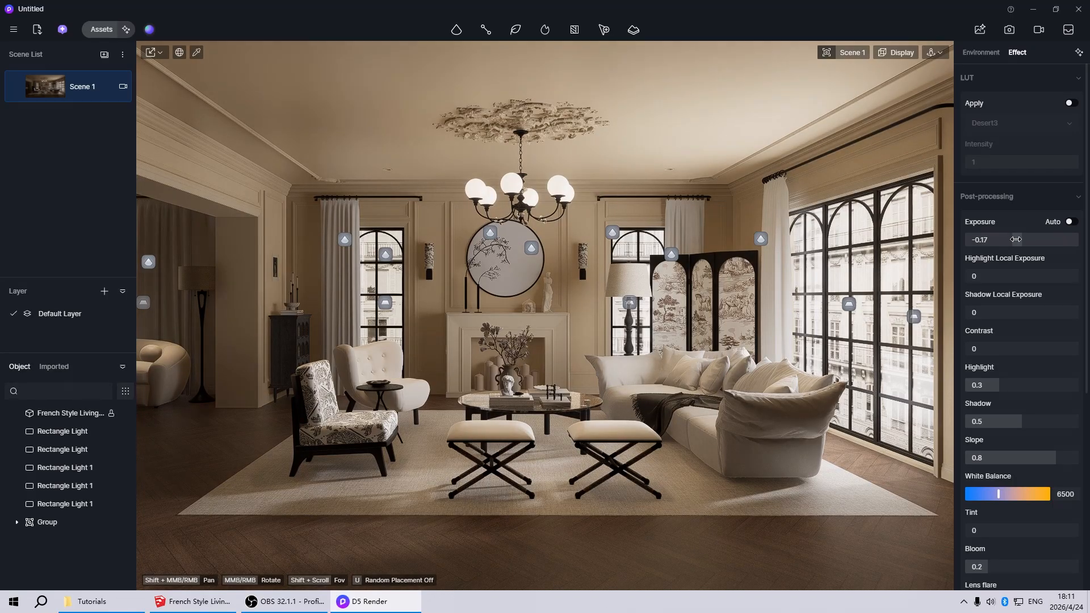
pyautogui.moveTo(1015, 239); pyautogui.dragTo(1017, 239)
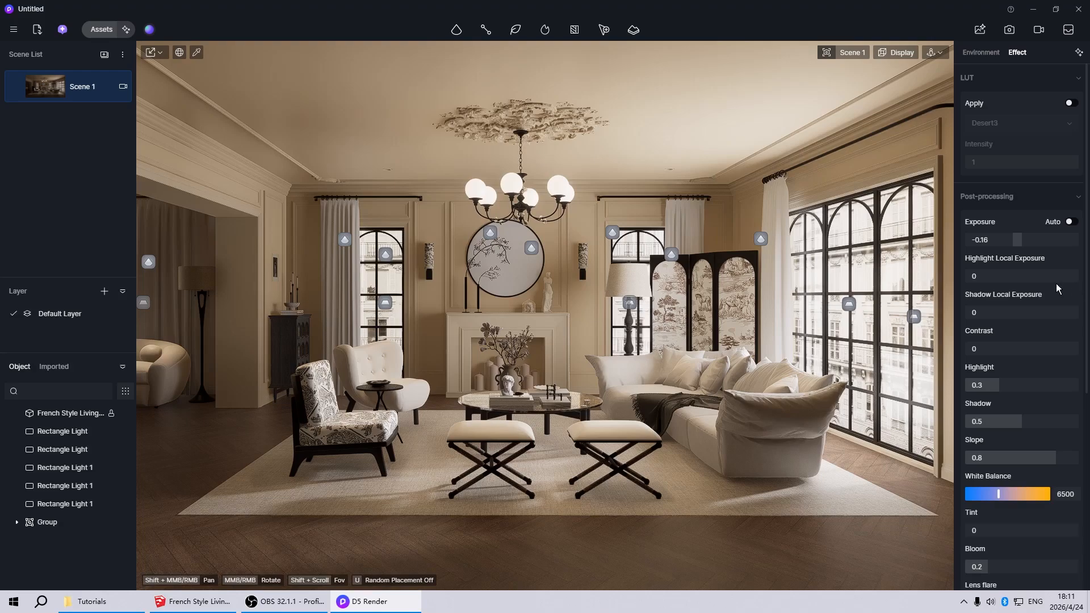
# Step: Set both the highlight local exposure and the shadow local exposure to 0.2
pyautogui.moveTo(978, 277)
pyautogui.mouseDown()
pyautogui.moveTo(1008, 277)
pyautogui.moveTo(987, 276)
pyautogui.moveTo(997, 277)
pyautogui.mouseUp()
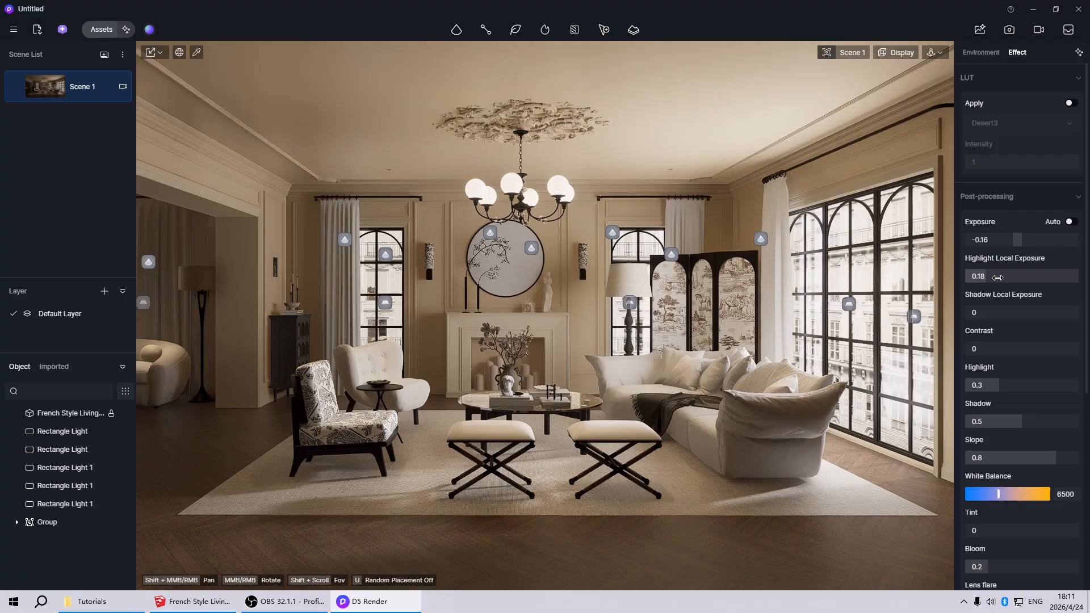
pyautogui.click(998, 277)
pyautogui.write('0.')
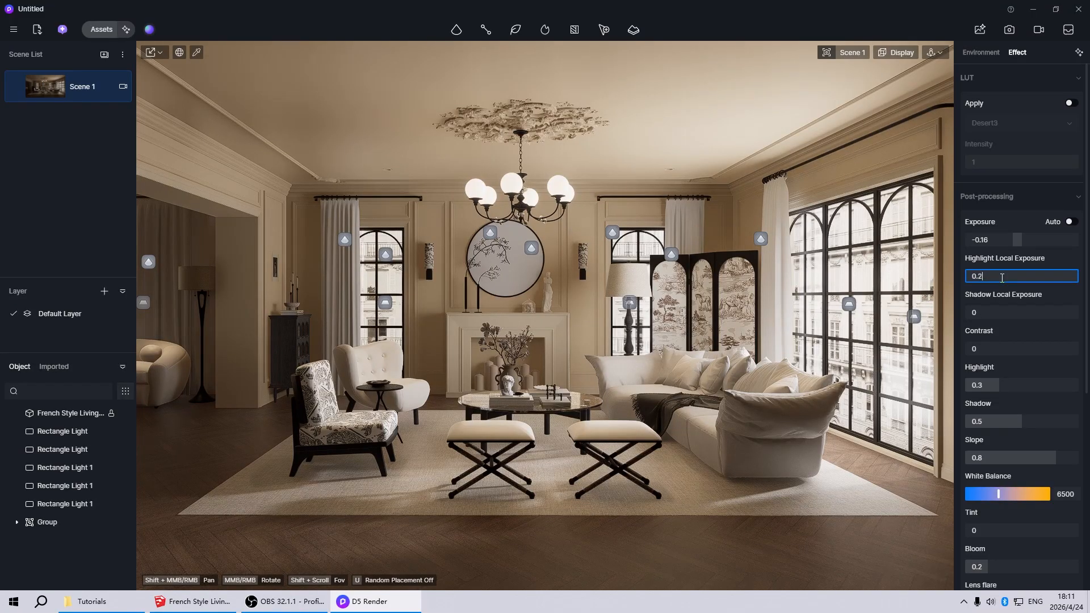
pyautogui.write('2')
pyautogui.press('Return')
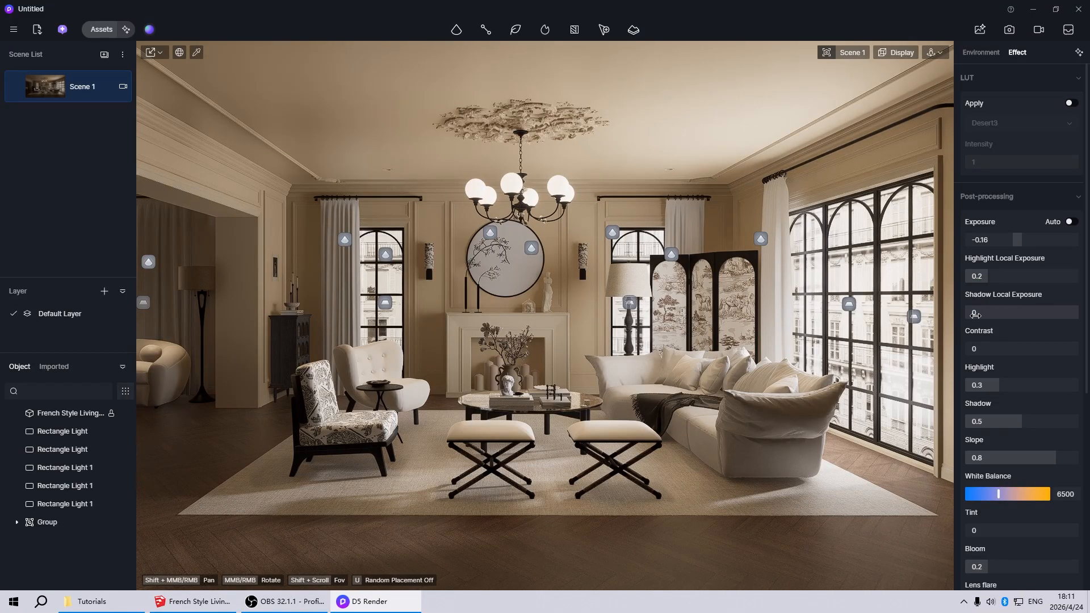
pyautogui.moveTo(974, 314); pyautogui.dragTo(1002, 316)
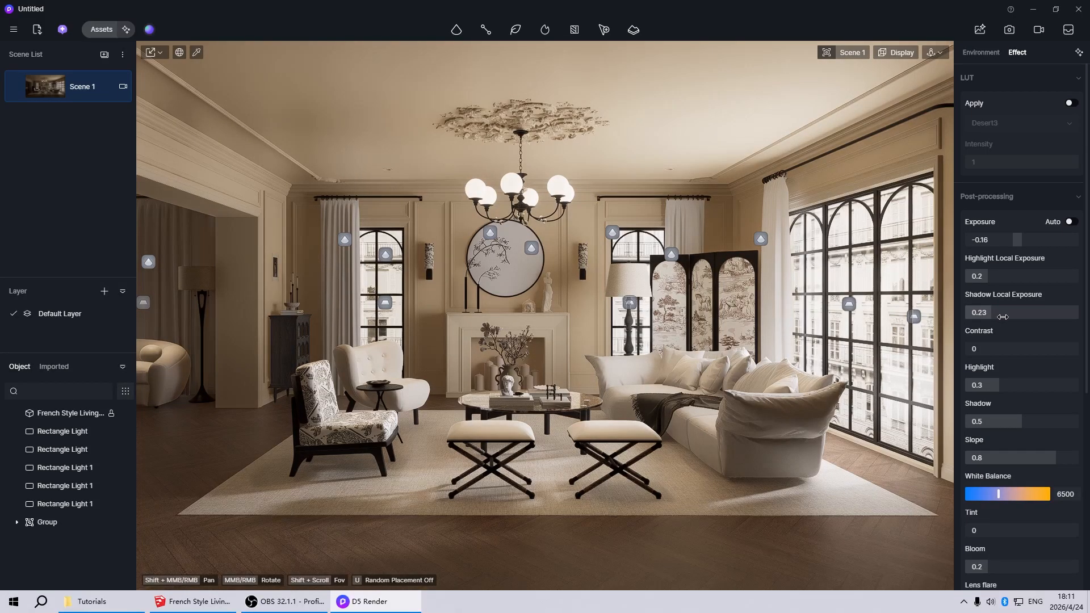
pyautogui.doubleClick(1002, 316)
pyautogui.write('0.2')
pyautogui.press('Return')
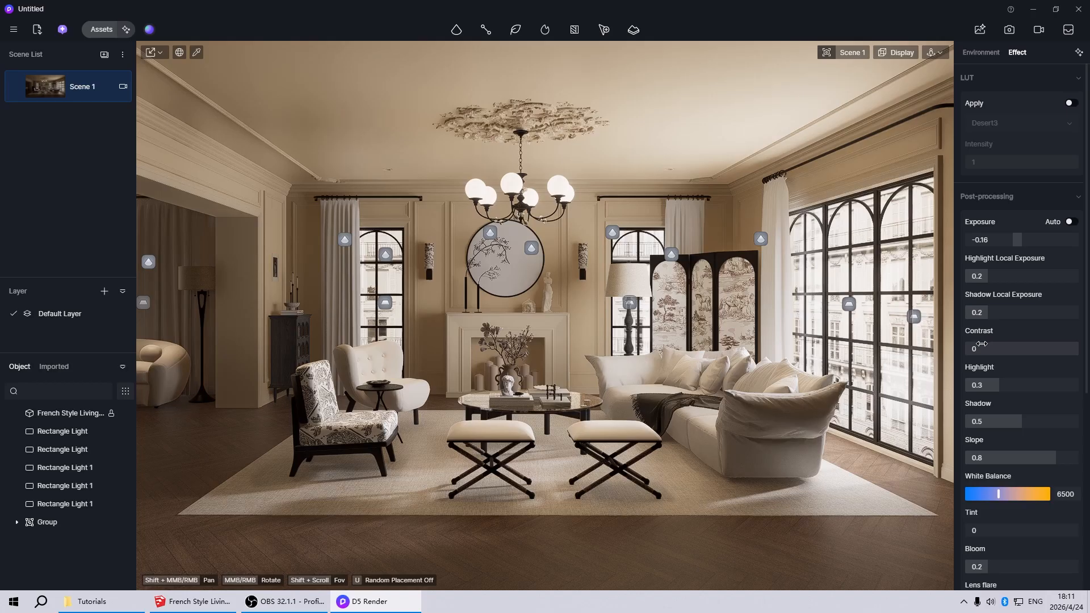
# Step: Set the post-processing contrast to 0.15
pyautogui.moveTo(978, 348); pyautogui.dragTo(991, 348)
pyautogui.click(1028, 349)
pyautogui.write('0.15')
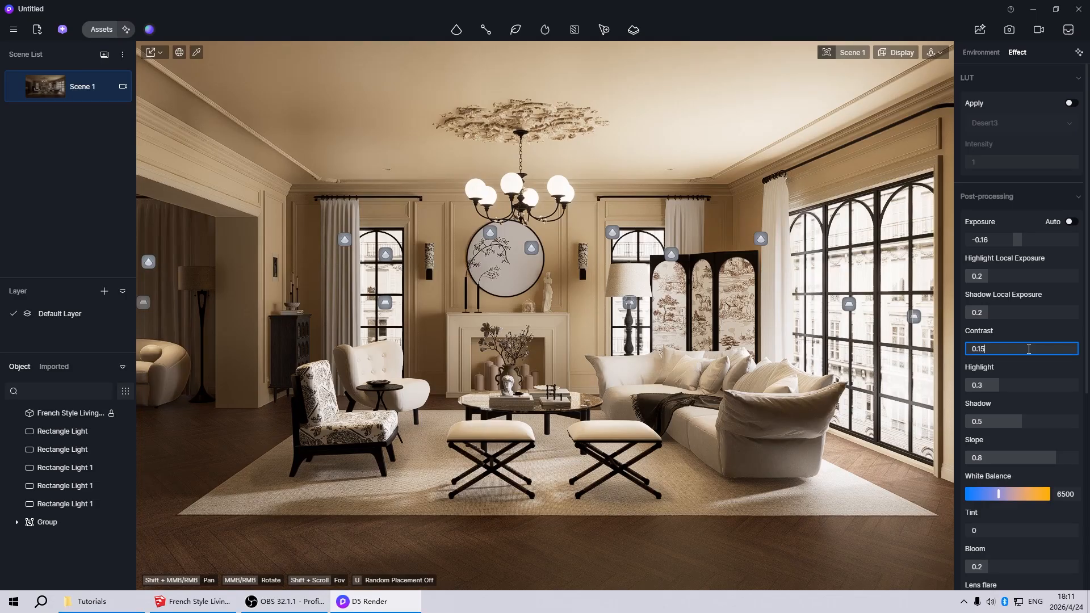
pyautogui.press('Return')
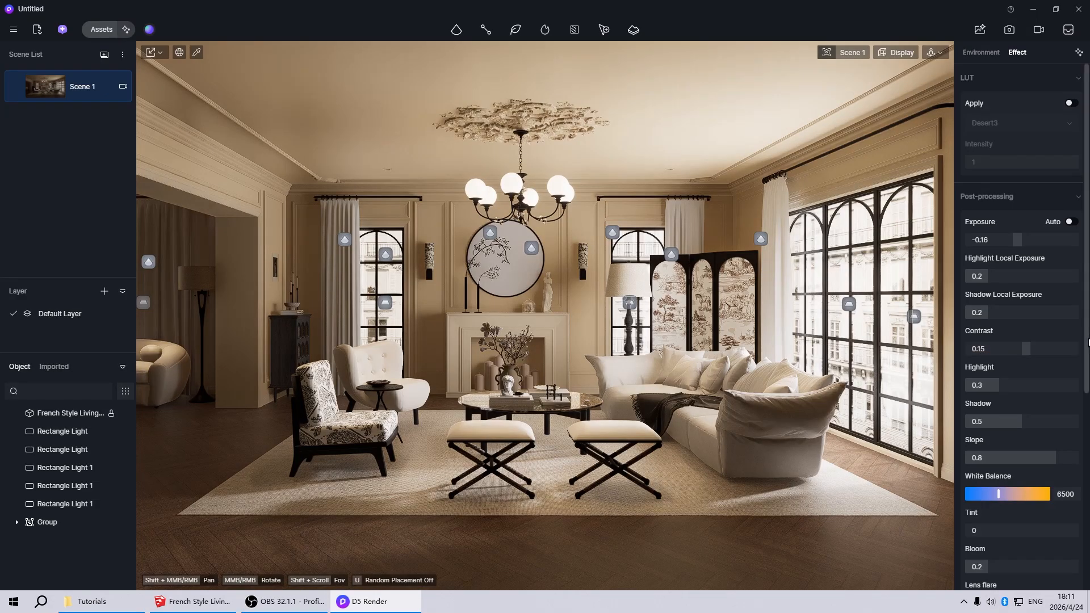
# Step: Set the post-processing white balance to 6300
pyautogui.moveTo(1087, 336); pyautogui.dragTo(1087, 418)
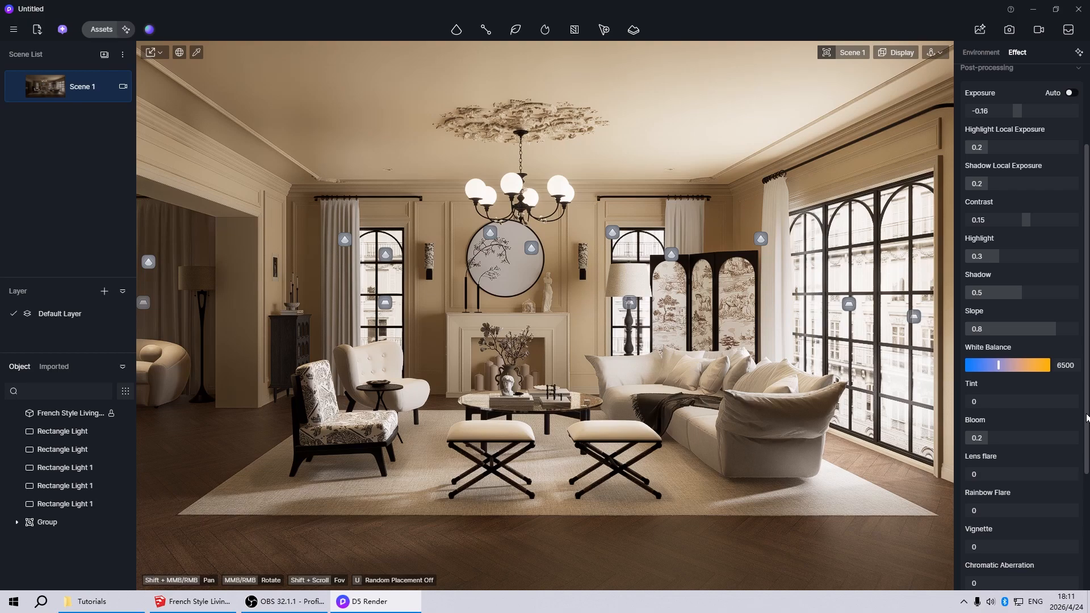
pyautogui.moveTo(998, 364); pyautogui.dragTo(998, 365)
pyautogui.click(1066, 365)
pyautogui.write('6')
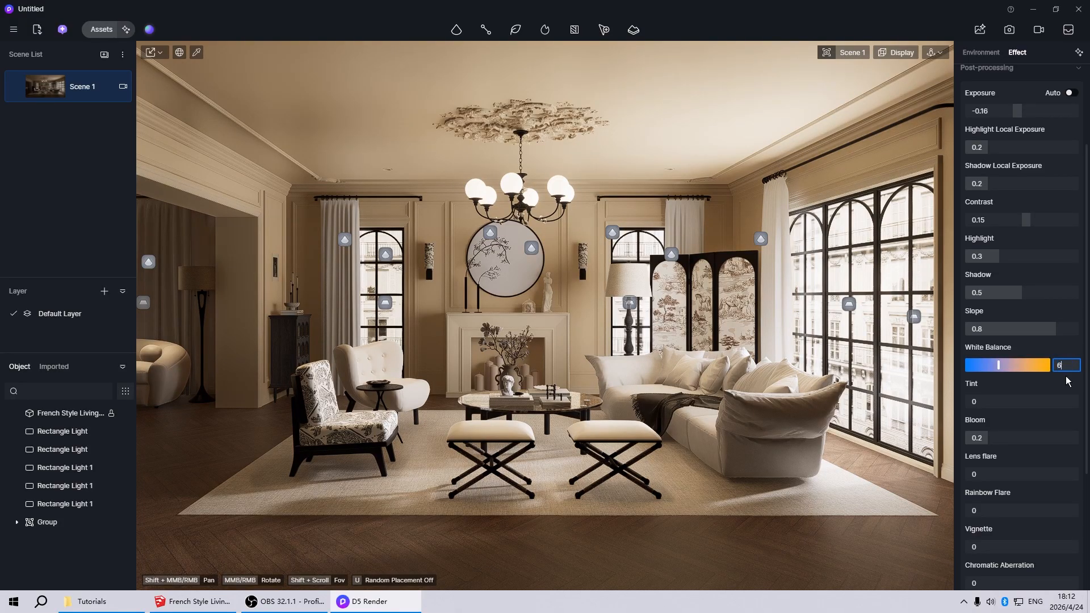
pyautogui.write('300')
pyautogui.press('Return')
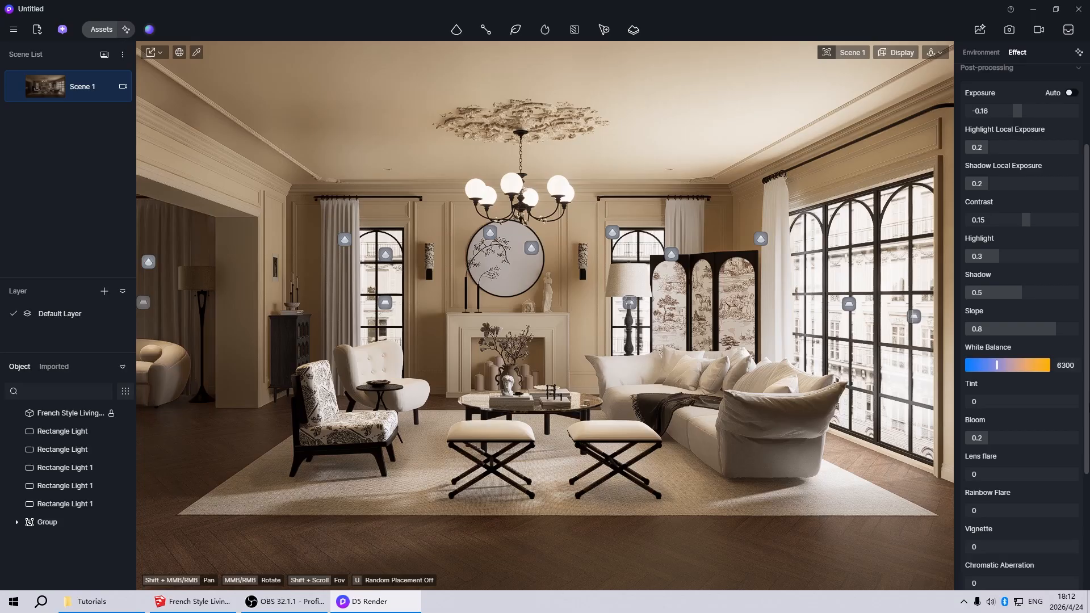
# Step: Shift the post-processing tint to -0.03
pyautogui.scroll(-1, 1087, 402)
pyautogui.moveTo(1086, 402); pyautogui.dragTo(1086, 418)
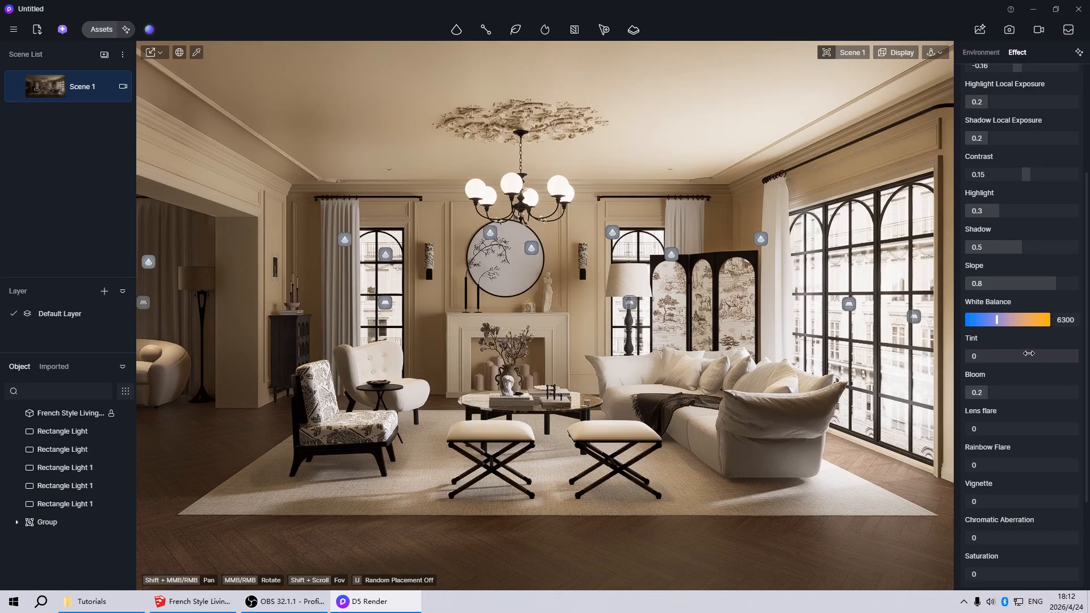
pyautogui.moveTo(1027, 356)
pyautogui.mouseDown()
pyautogui.moveTo(1013, 356)
pyautogui.moveTo(1048, 357)
pyautogui.moveTo(1025, 357)
pyautogui.mouseUp()
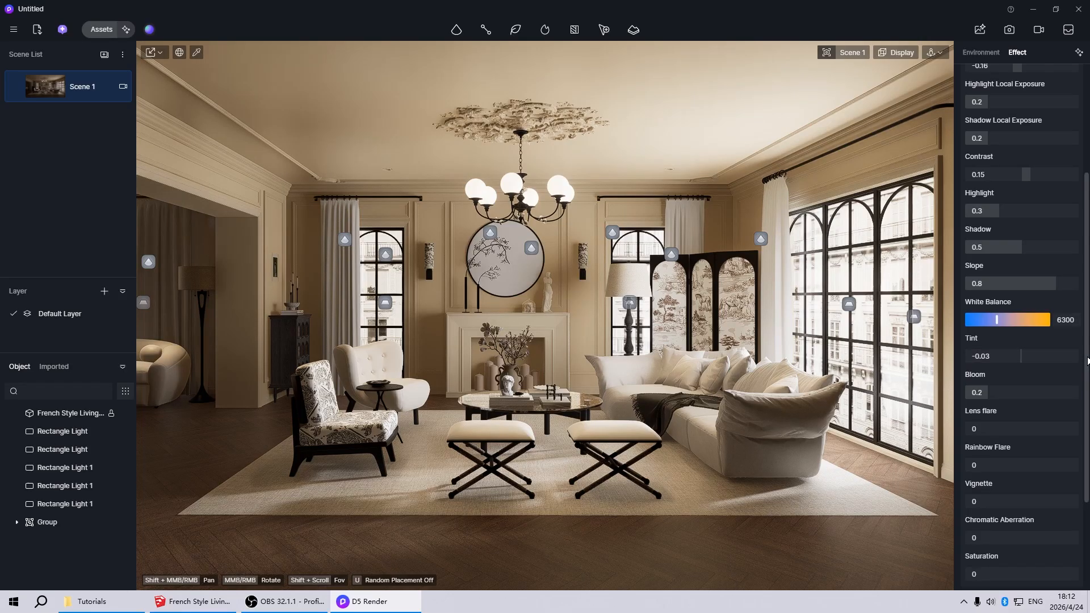
# Step: Enable the LUT effect and choose 13 Clear from the Custom LUTs after trying several other presets
pyautogui.scroll(-3, 1082, 463)
pyautogui.scroll(6, 1082, 463)
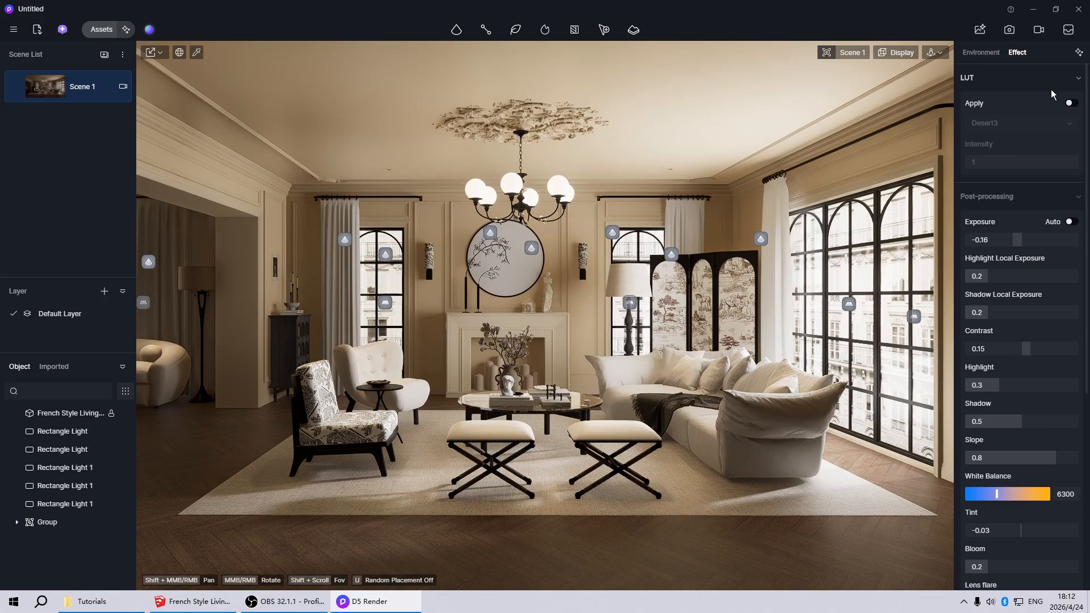
pyautogui.click(1072, 103)
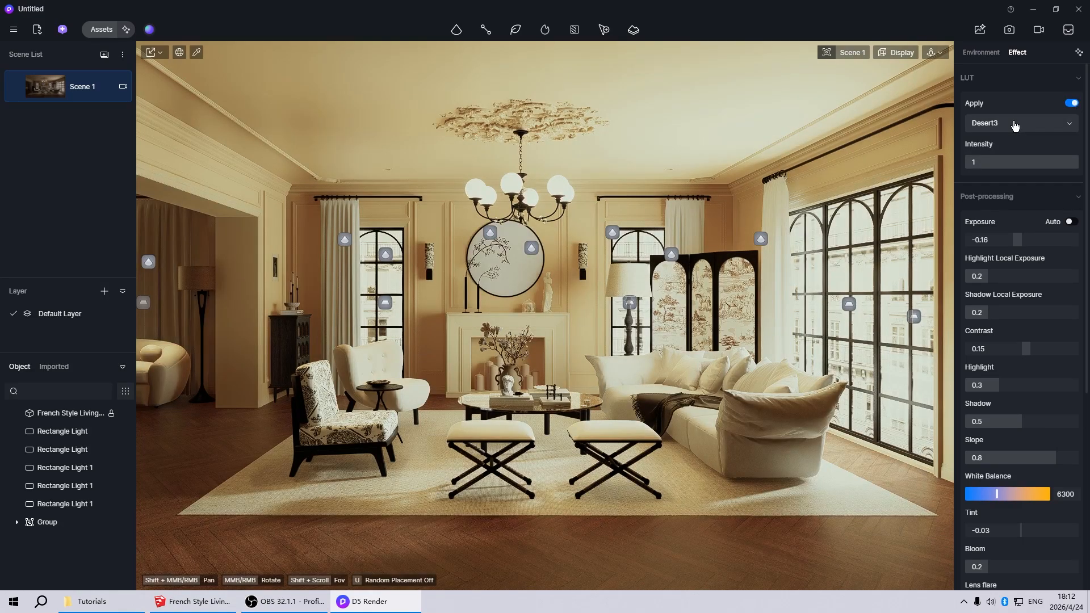
pyautogui.click(1016, 124)
pyautogui.click(988, 150)
pyautogui.click(993, 159)
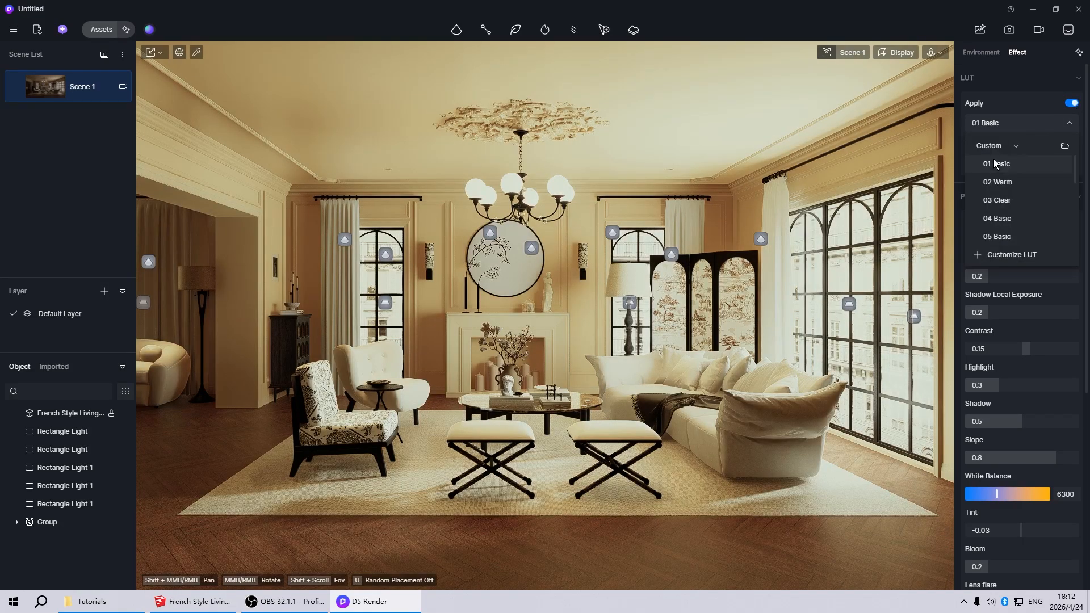
pyautogui.click(997, 182)
pyautogui.scroll(-5, 998, 187)
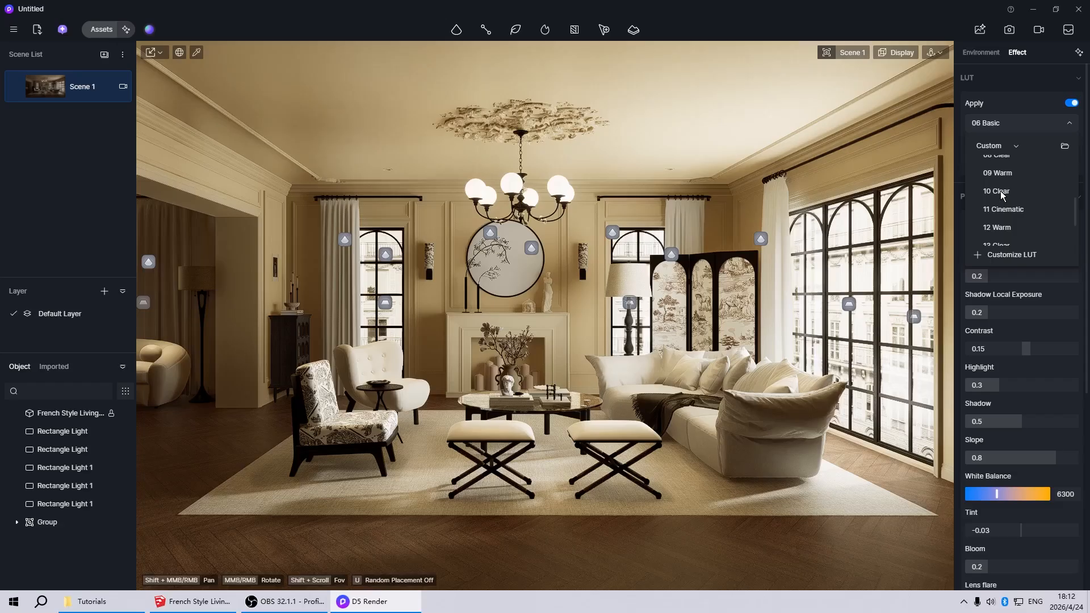
pyautogui.click(1002, 194)
pyautogui.click(996, 214)
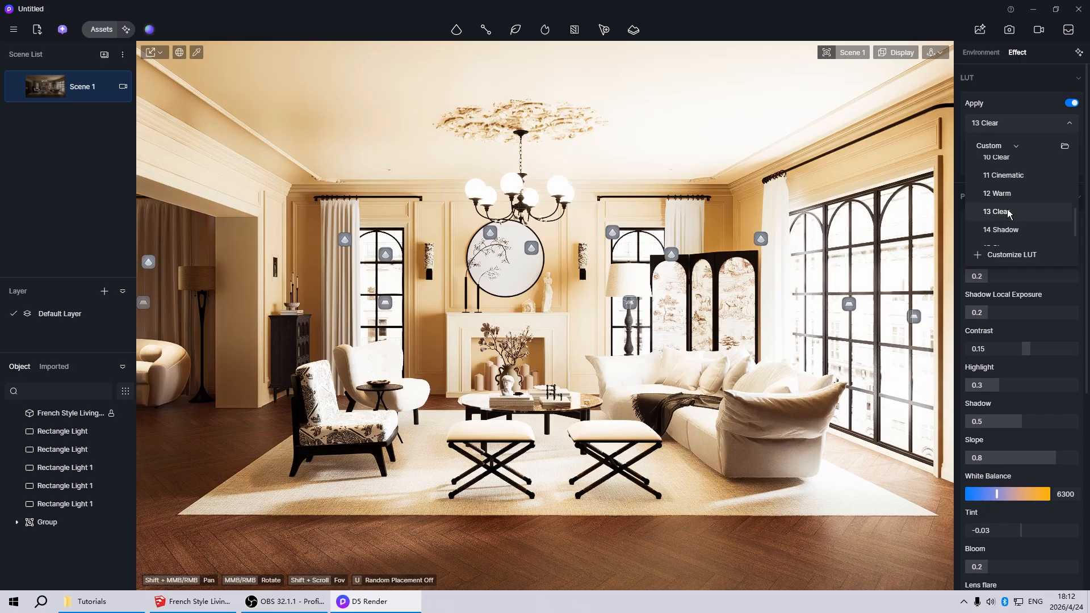
pyautogui.click(1008, 213)
# Step: Set the LUT intensity to 0.2 and raise the post-processing exposure to -0.1
pyautogui.moveTo(1074, 164); pyautogui.dragTo(998, 163)
pyautogui.doubleClick(998, 162)
pyautogui.write('0')
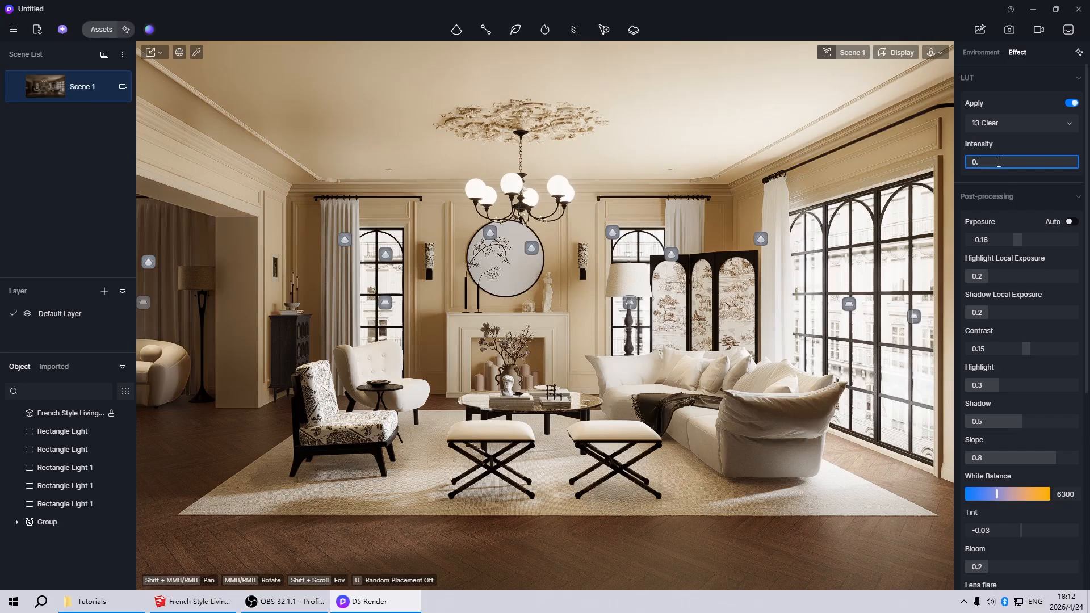
pyautogui.write('.2')
pyautogui.press('Return')
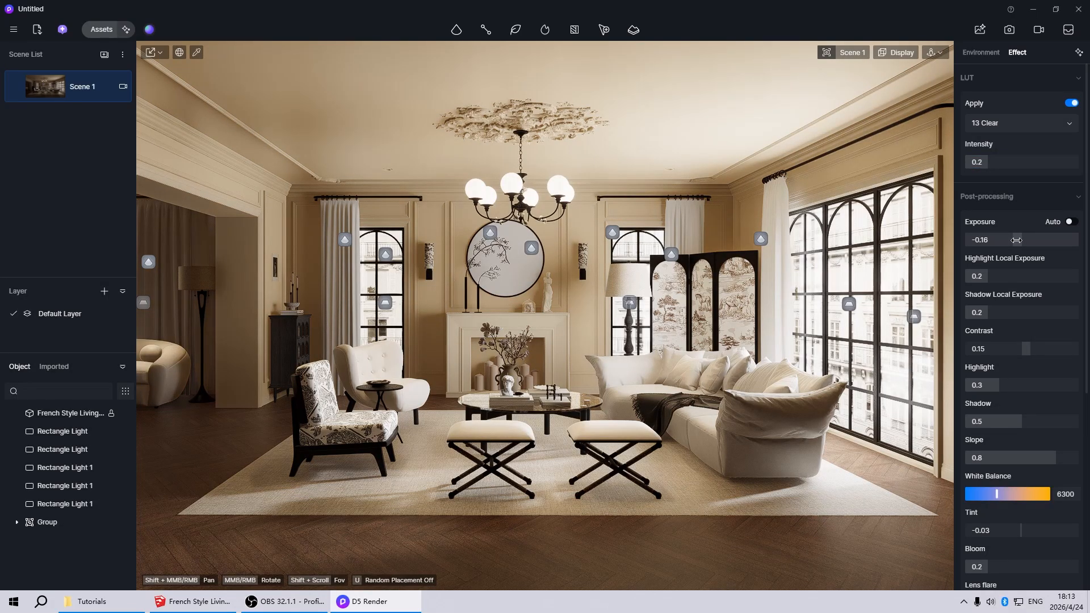
pyautogui.moveTo(1016, 240); pyautogui.dragTo(1021, 240)
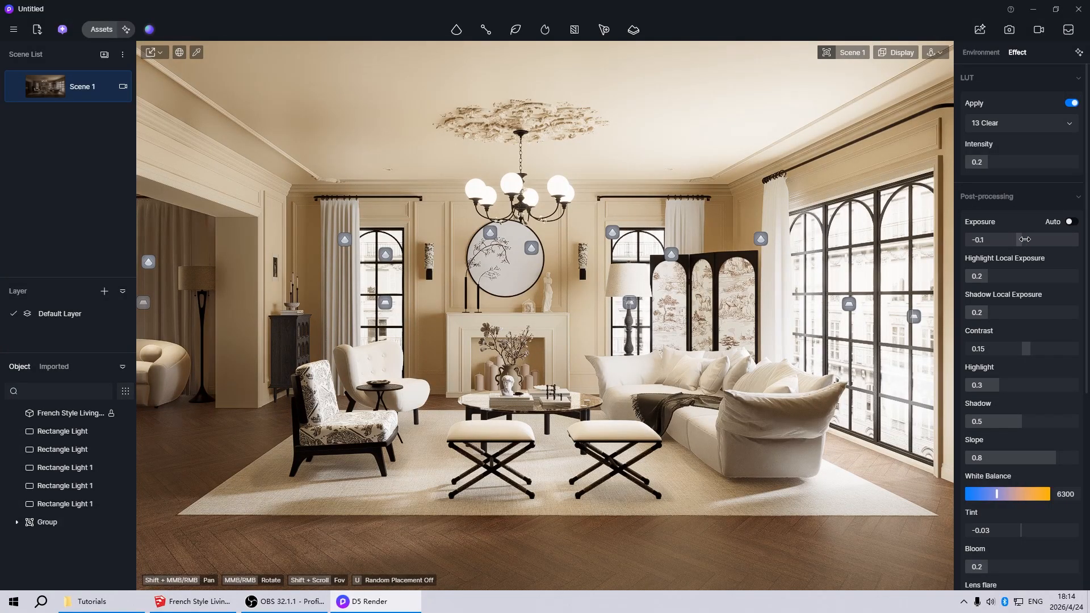
# Step: Set the sunlight intensity to 0.5 and update Scene 1 with the current lighting and effect settings
pyautogui.click(980, 52)
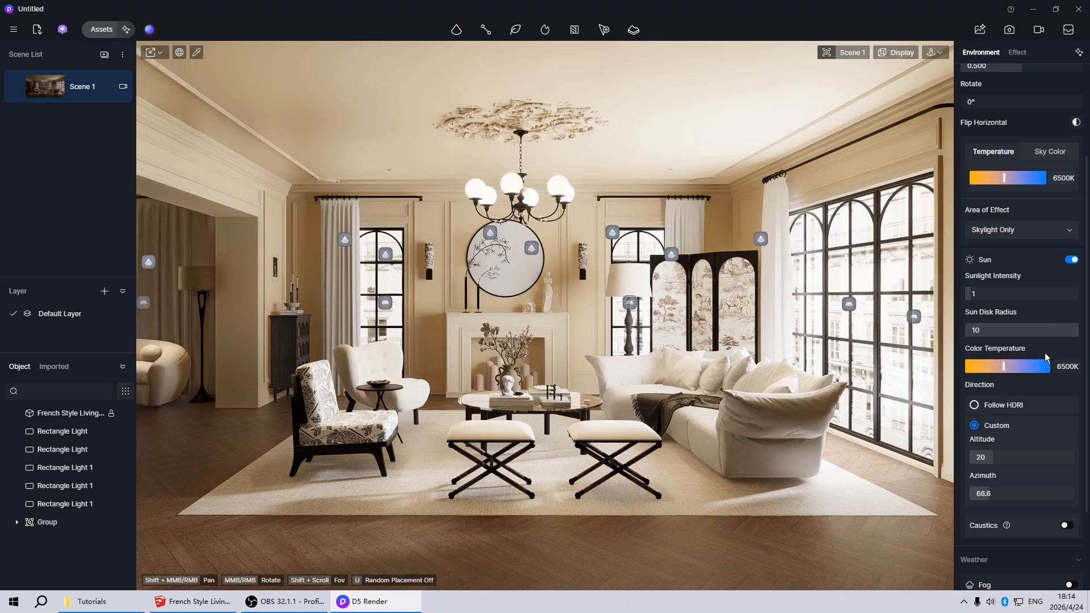
pyautogui.doubleClick(999, 294)
pyautogui.write('0')
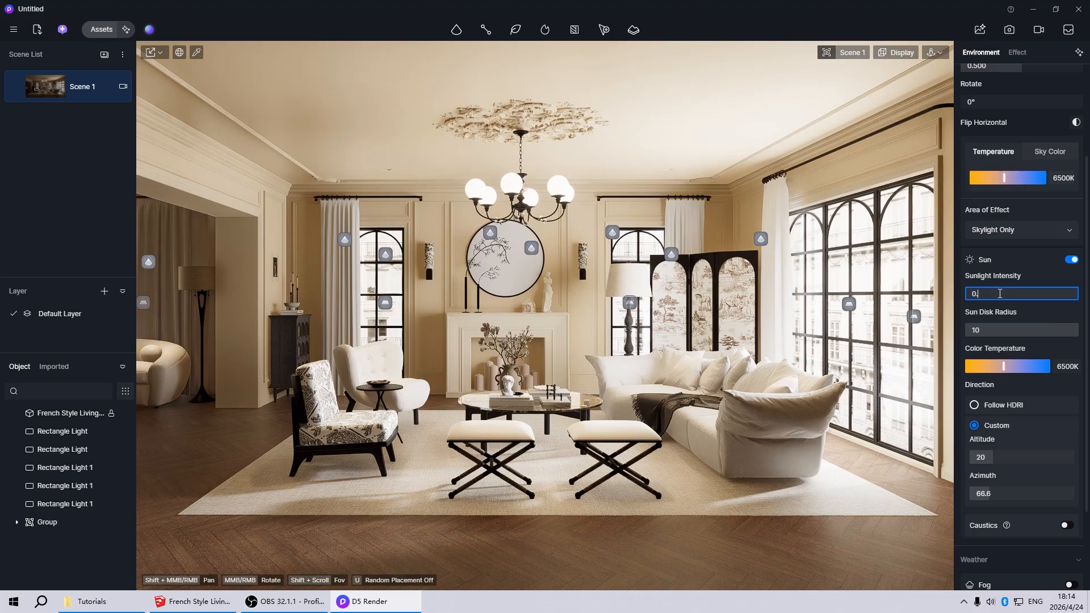
pyautogui.write('.5')
pyautogui.press('Return')
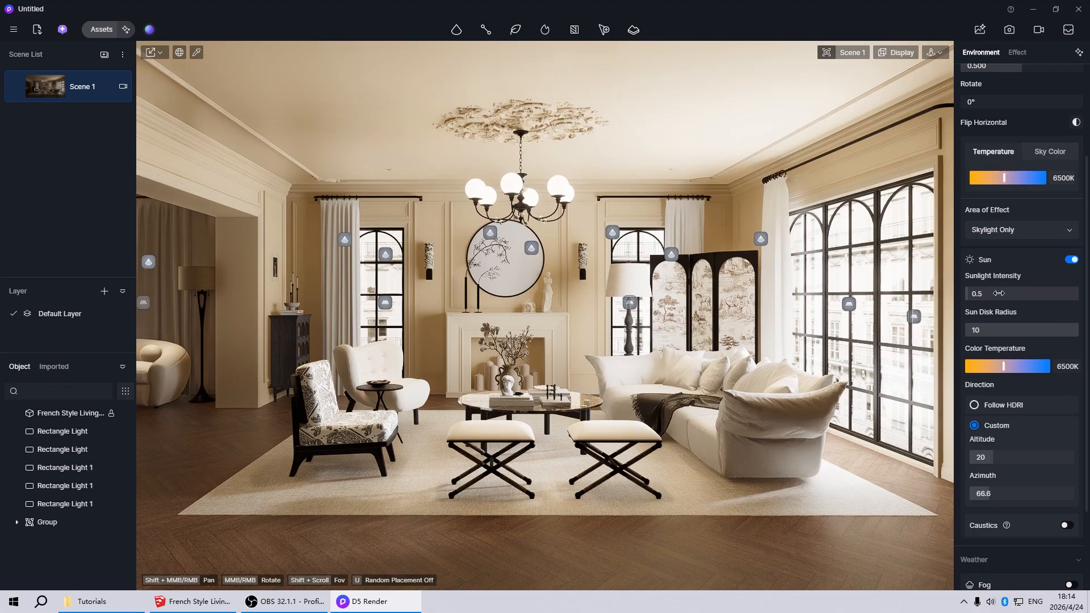
pyautogui.moveTo(1086, 291); pyautogui.dragTo(1088, 199)
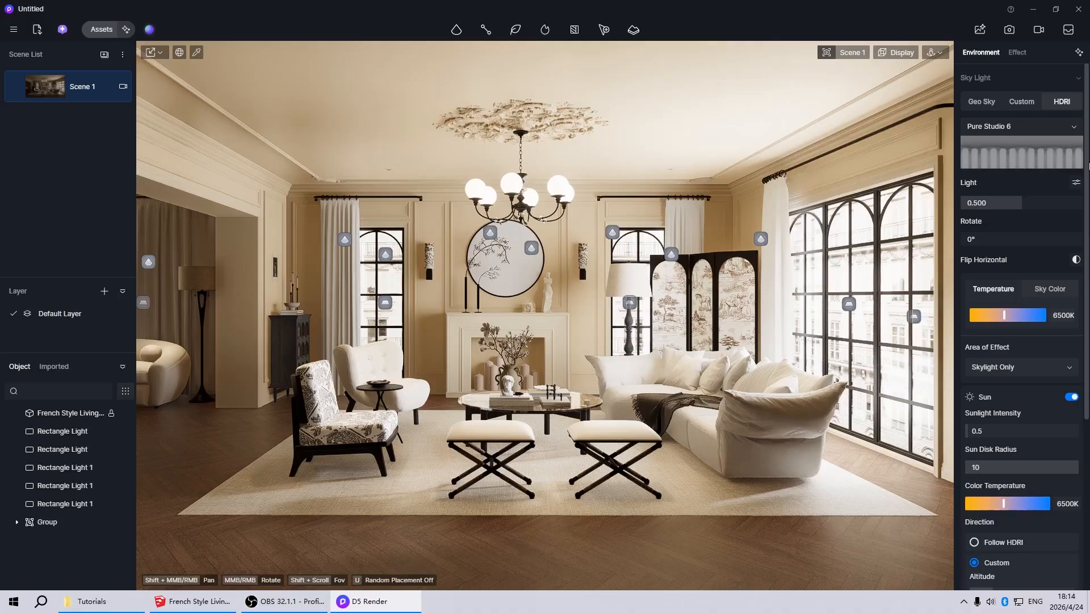
pyautogui.click(17, 87)
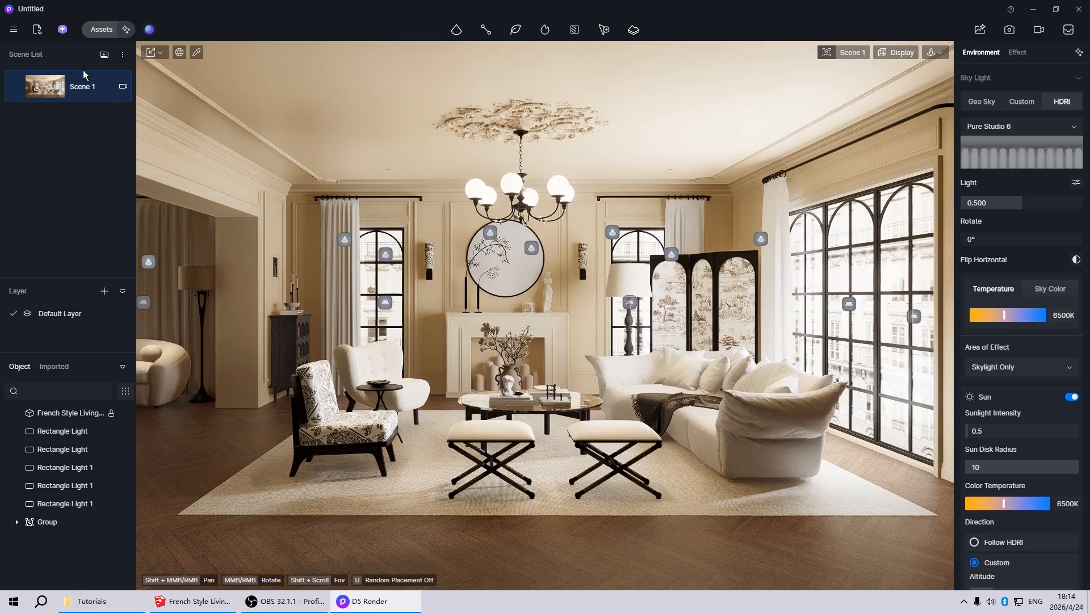
# Step: Keep the Scene 1 camera in two-point perspective and set its aspect ratio to 16:9
pyautogui.click(123, 86)
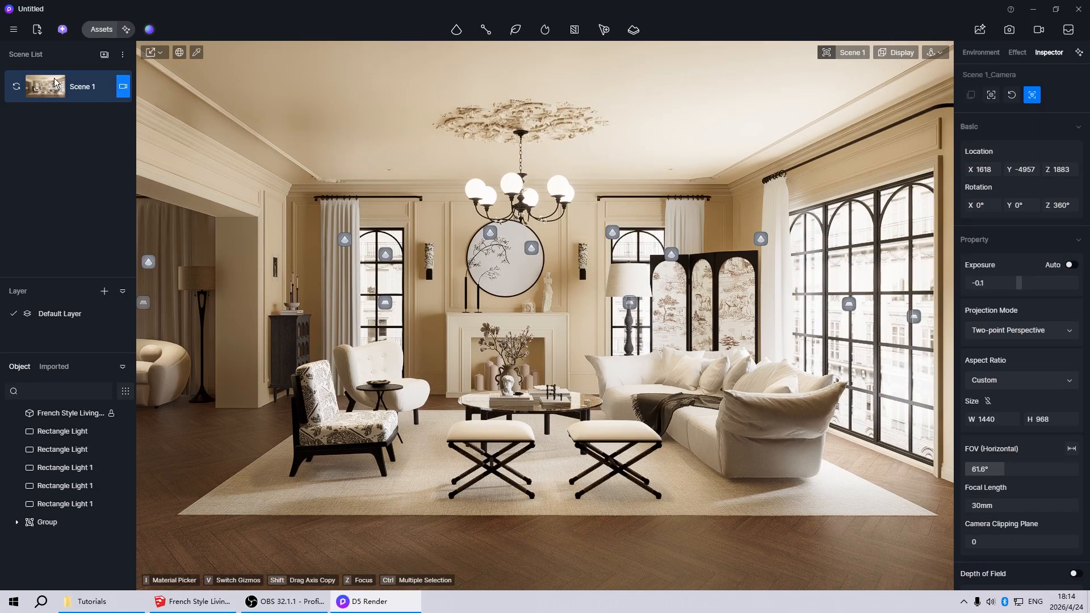
pyautogui.click(1037, 331)
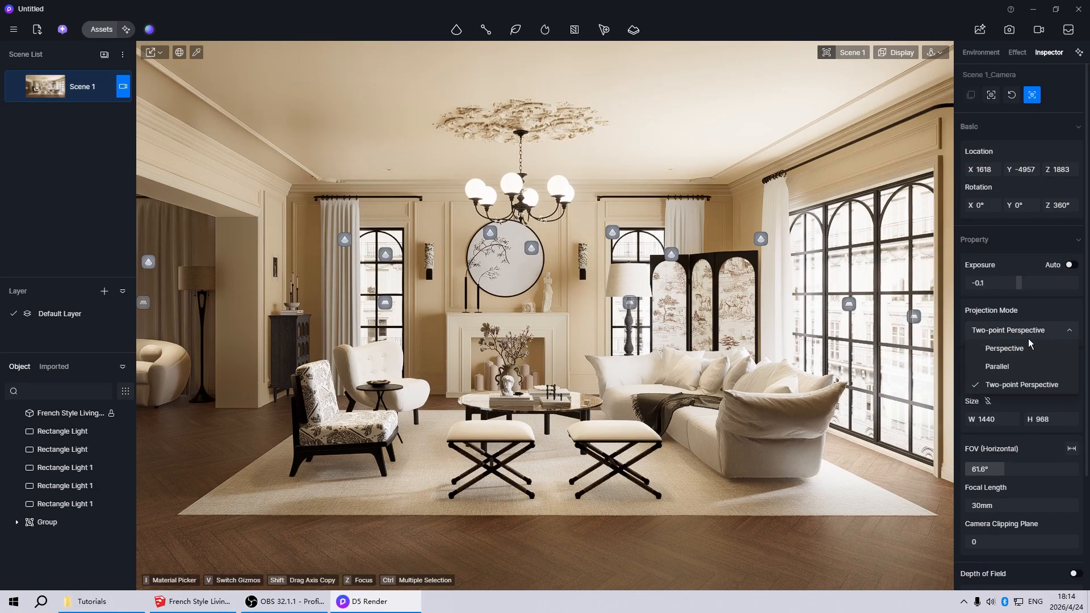
pyautogui.click(998, 382)
pyautogui.click(996, 380)
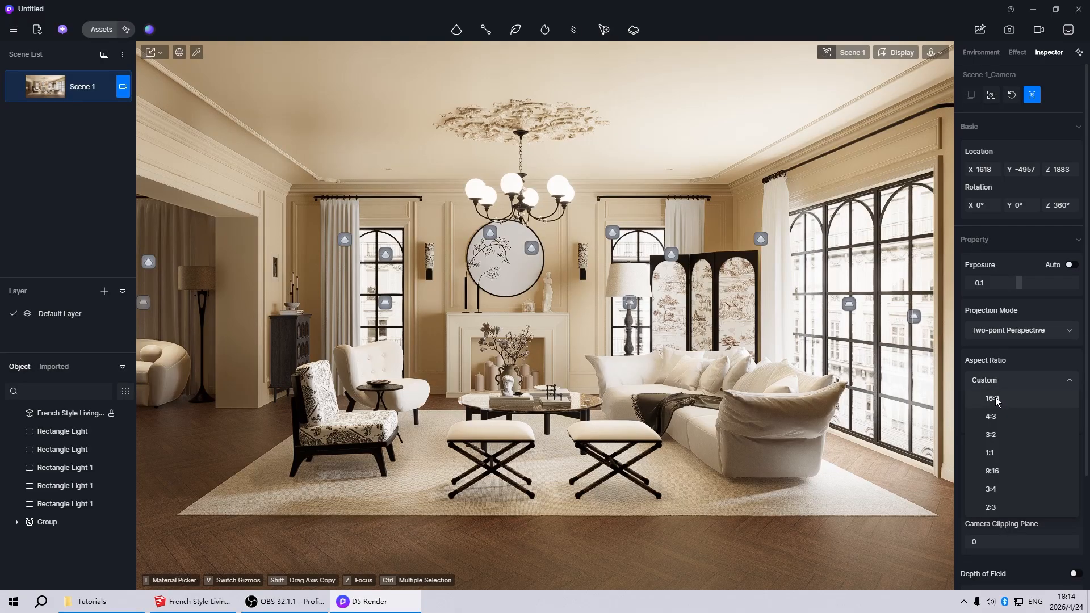
pyautogui.click(992, 398)
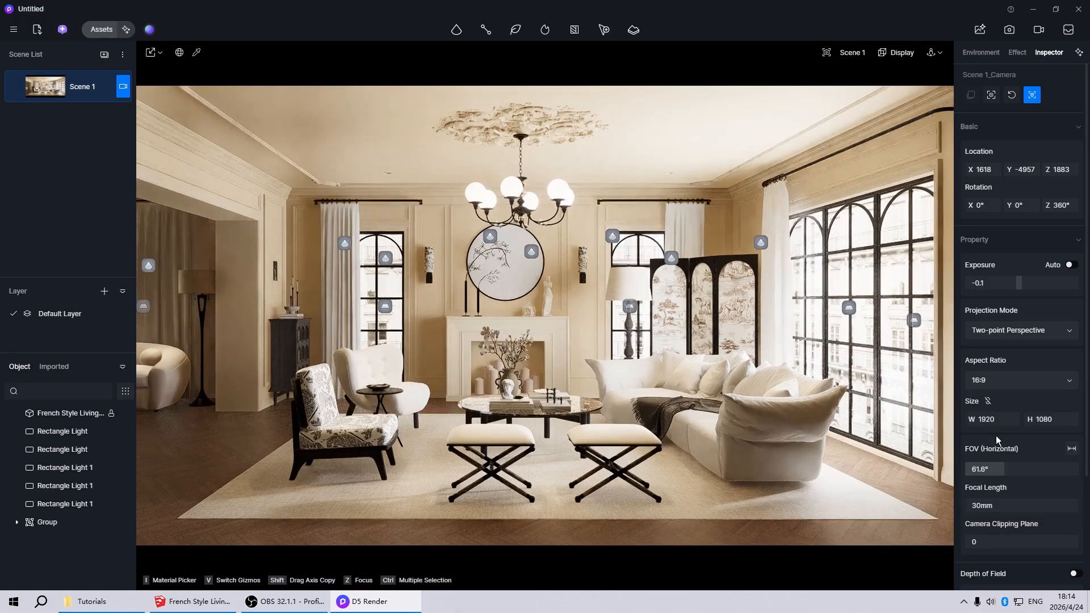
# Step: Switch the viewport navigation to Fly mode with a movement speed of 1
pyautogui.click(936, 53)
pyautogui.click(900, 88)
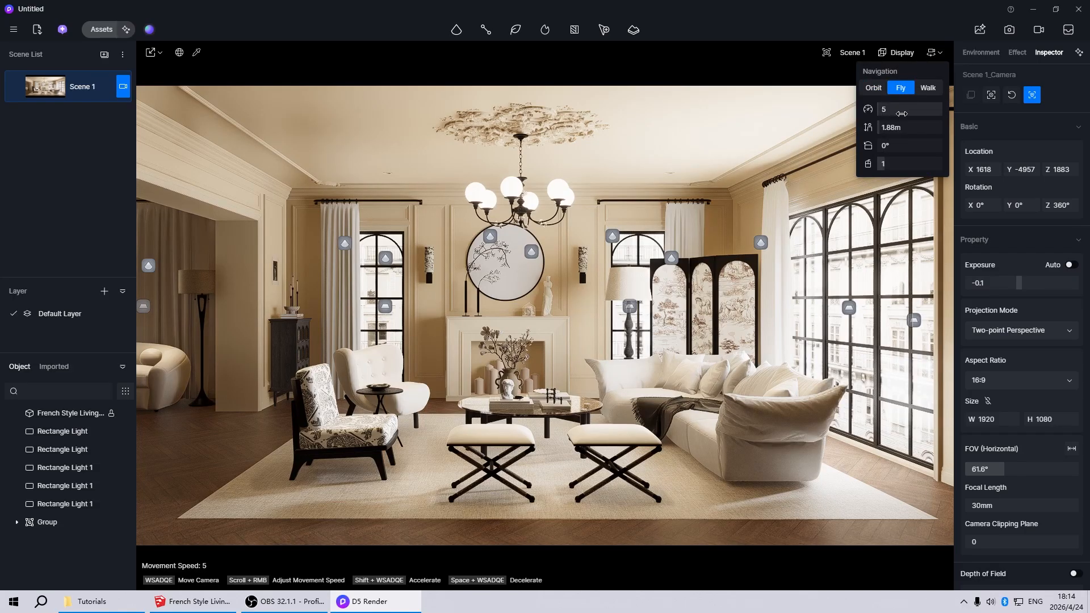
pyautogui.click(903, 107)
pyautogui.write('1')
pyautogui.press('Return')
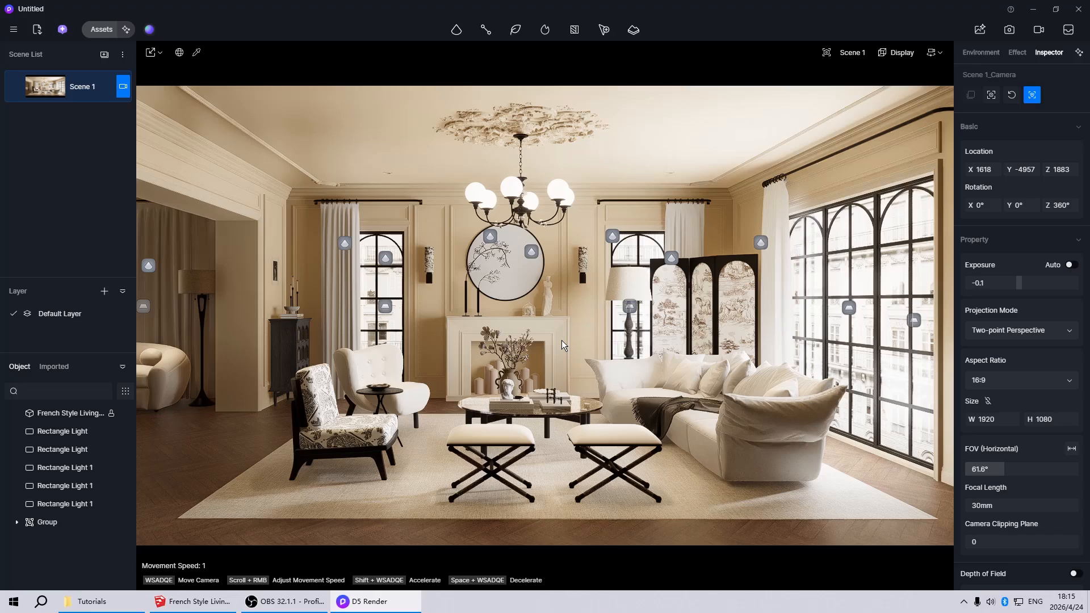
# Step: Move the camera slightly back from the fireplace, update Scene 1 with the reframed view and close its camera settings
pyautogui.moveTo(562, 340)
pyautogui.mouseDown(button='right')
pyautogui.moveTo(573, 335)
pyautogui.moveTo(562, 338)
pyautogui.moveTo(573, 345)
pyautogui.mouseUp(button='right')
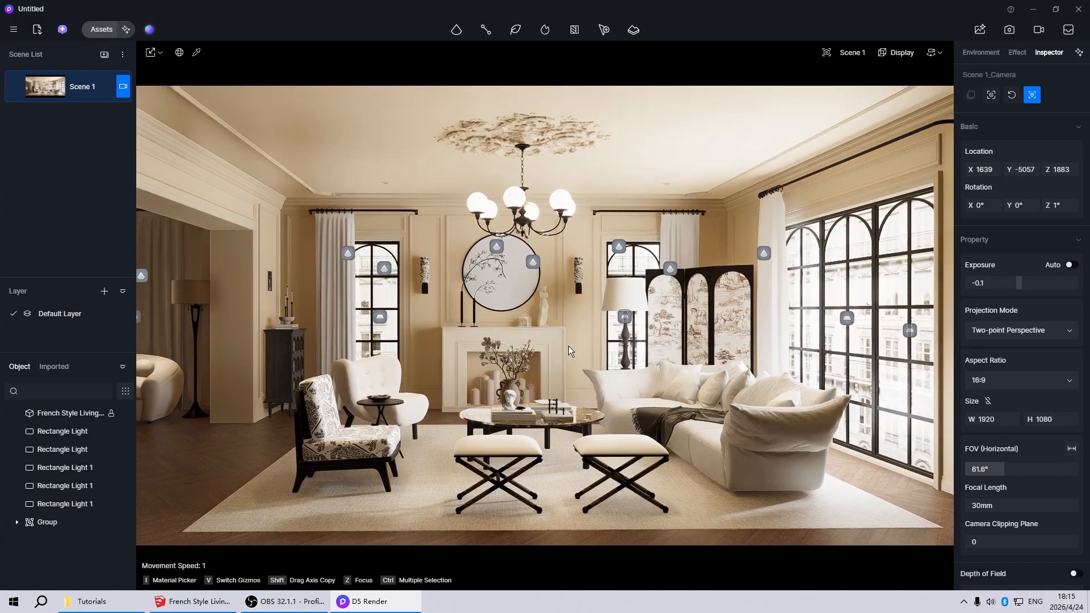
pyautogui.moveTo(17, 90)
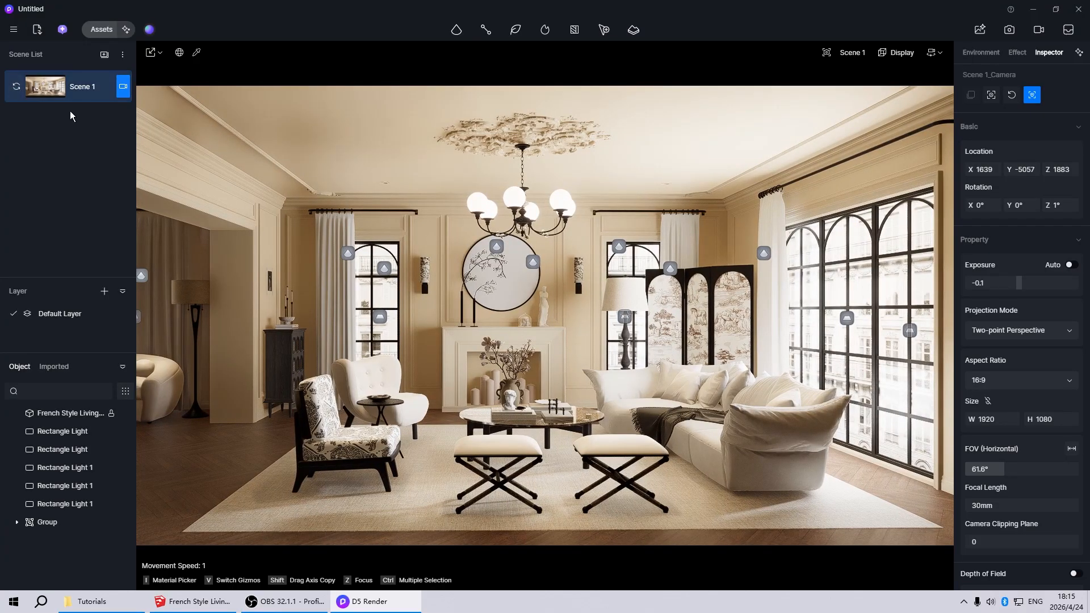
pyautogui.click(122, 86)
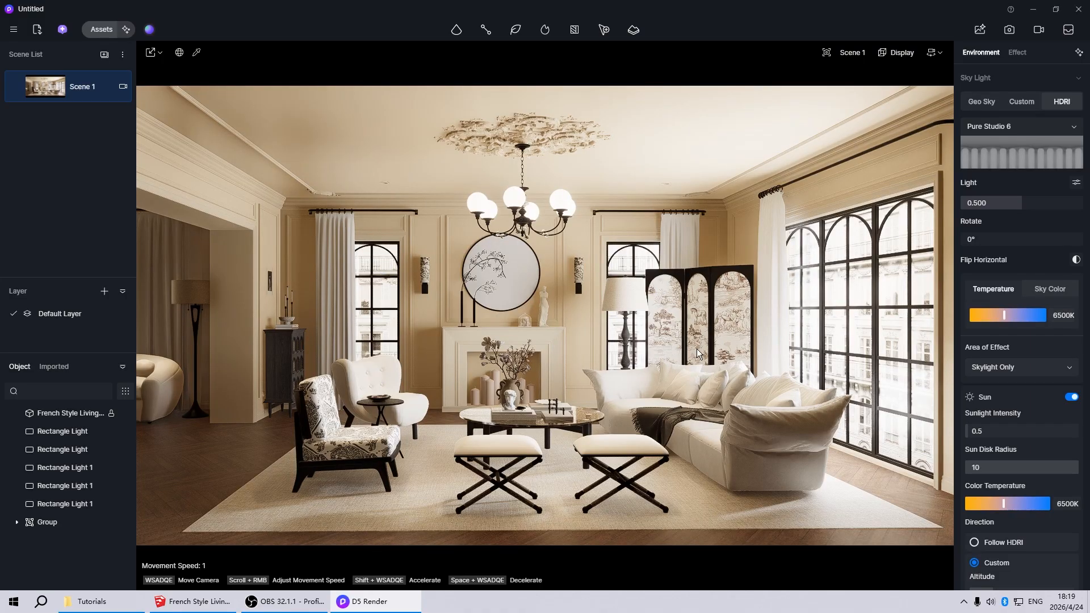
# Step: Set the textured wall and ceiling paint material's roughness to 1 and enable Limit Color Bleeding for it
pyautogui.click(654, 135)
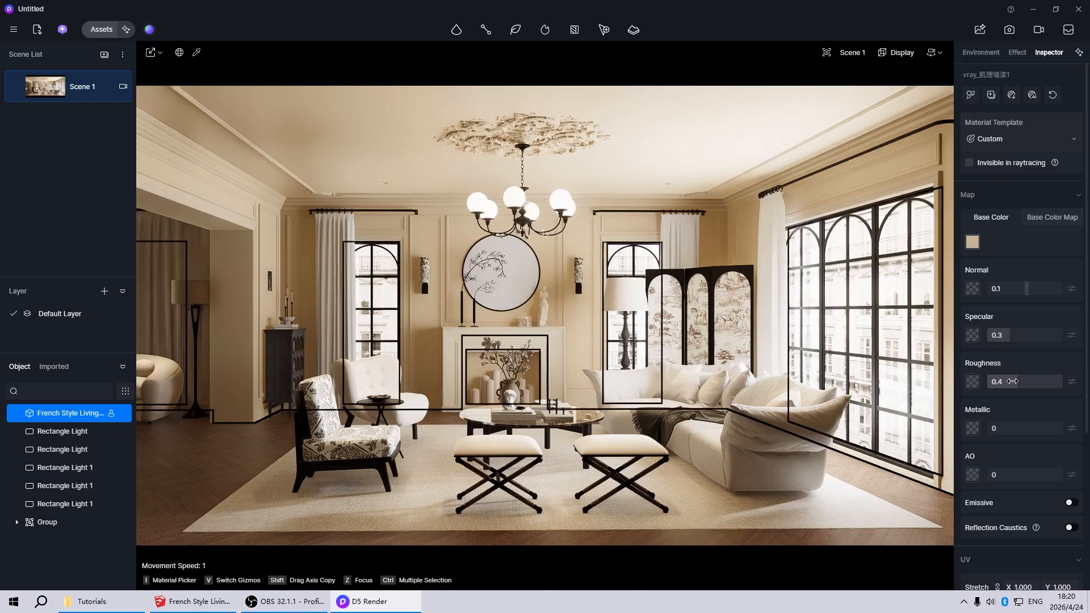
pyautogui.moveTo(1012, 381); pyautogui.dragTo(1074, 389)
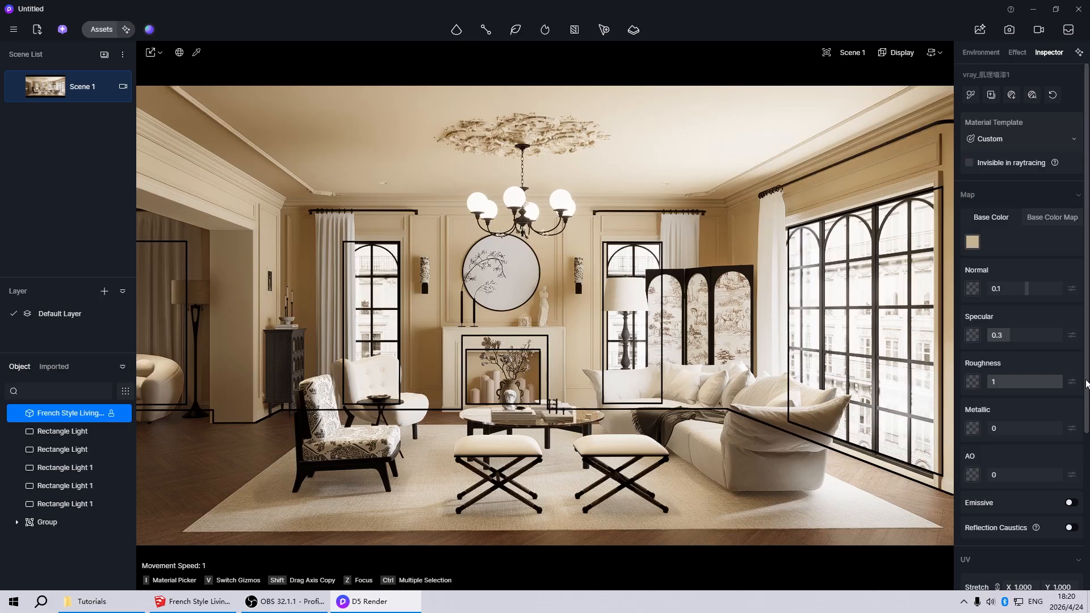
pyautogui.scroll(-5, 1085, 384)
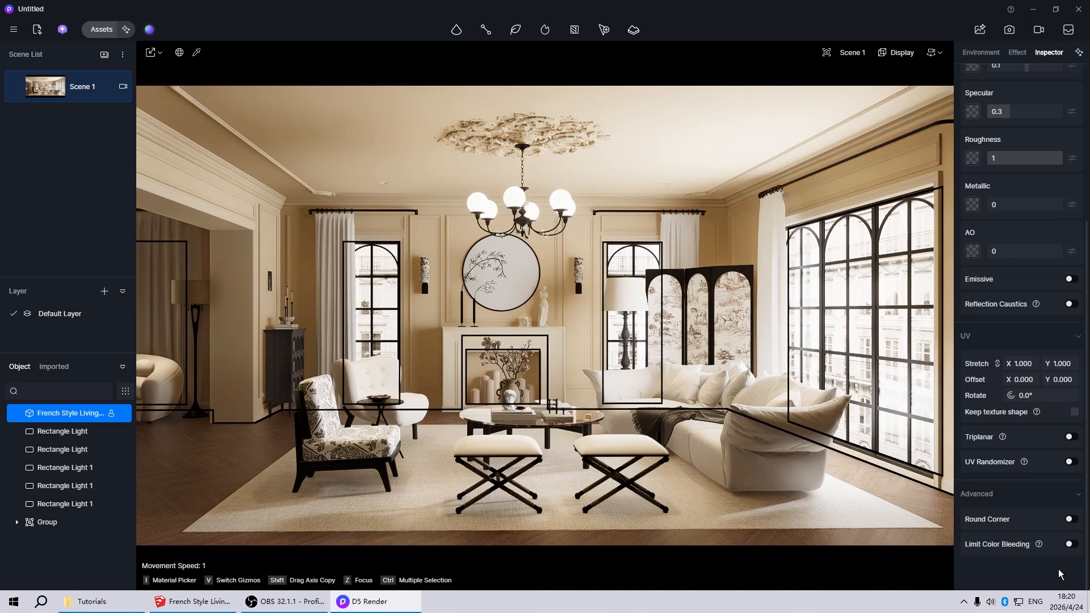
pyautogui.click(1073, 545)
# Step: Enable Limit Color Bleeding on the painted trim material around the wall openings and set its roughness to 1
pyautogui.click(248, 252)
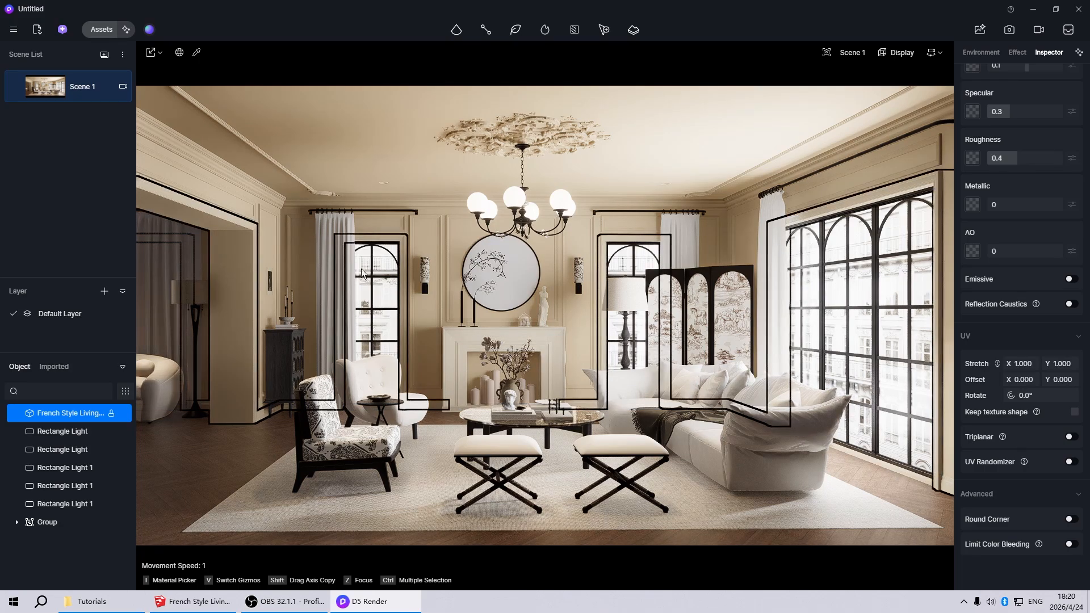
pyautogui.click(1072, 546)
pyautogui.scroll(4, 1015, 381)
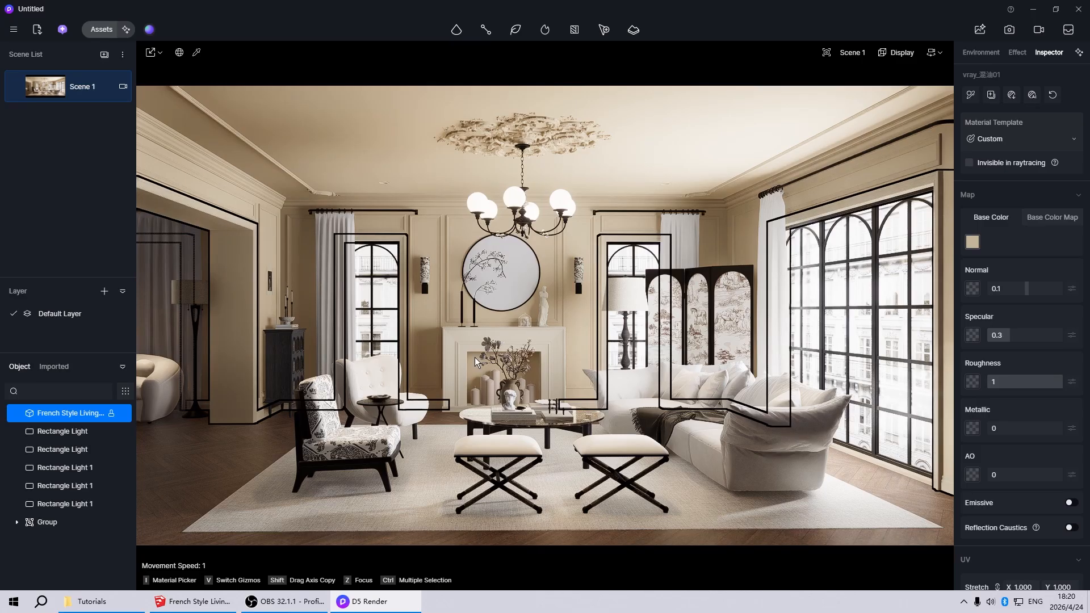
pyautogui.press('Escape')
# Step: Examine the roughness setting of the fireplace surround's material
pyautogui.click(453, 343)
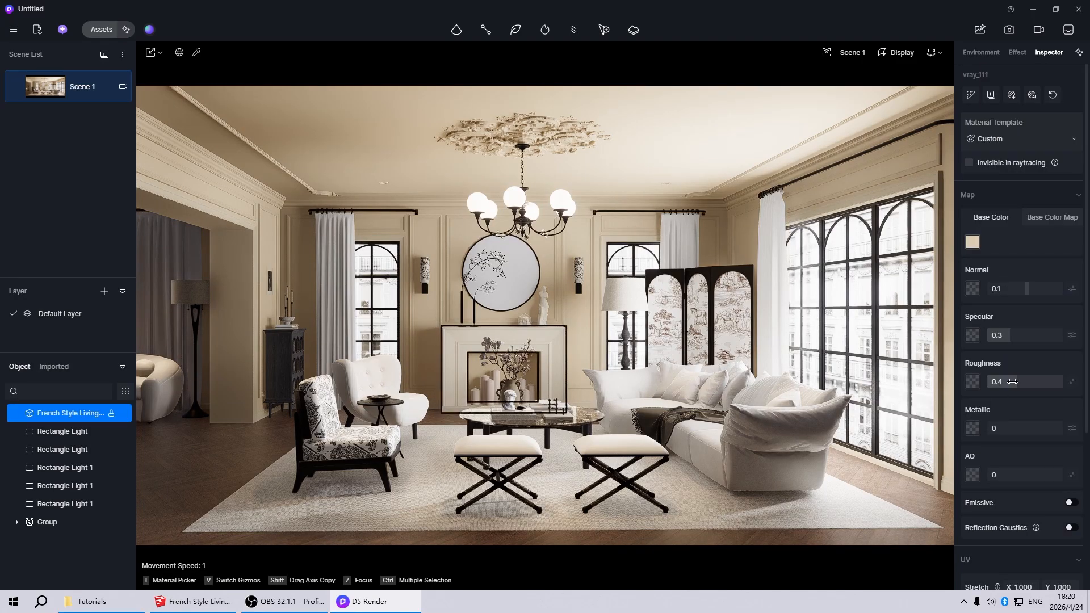
pyautogui.press('Escape')
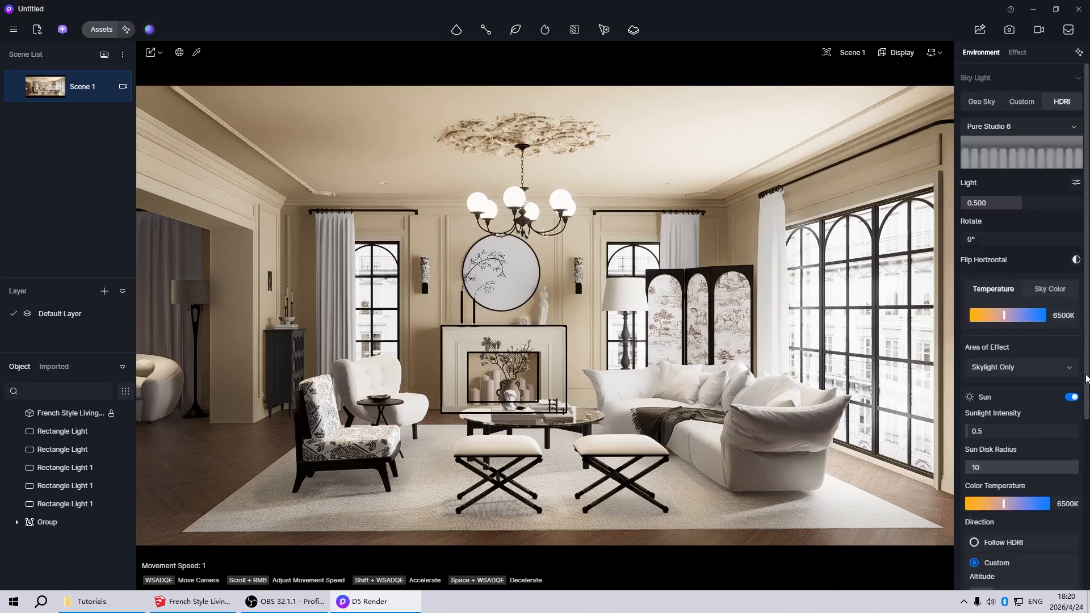
# Step: Set the rug material's roughness to 1 and its normal strength to 0.2
pyautogui.click(414, 482)
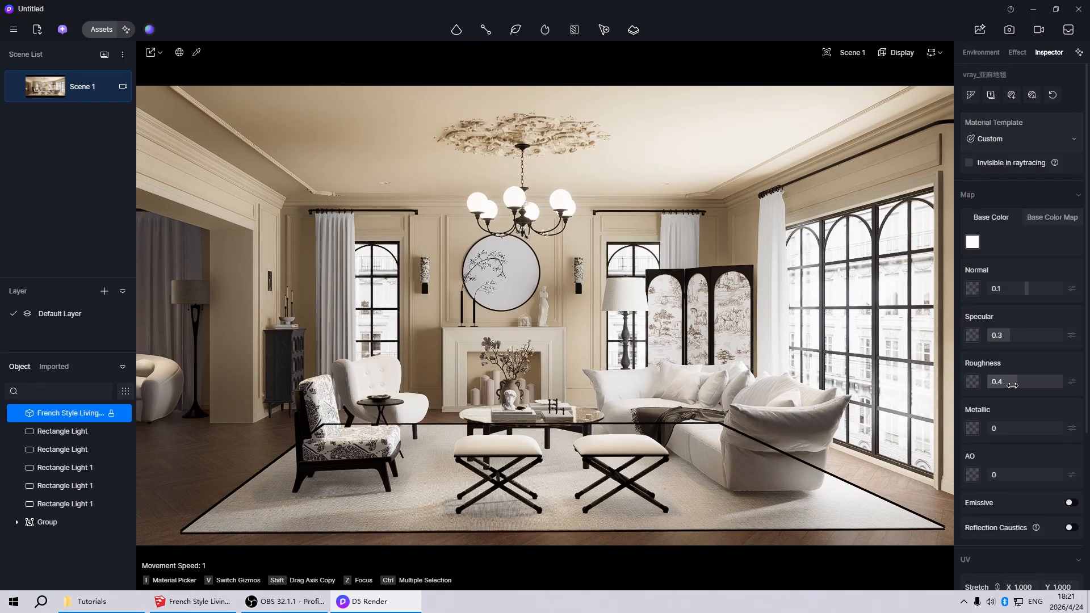
pyautogui.moveTo(1011, 385); pyautogui.dragTo(1067, 386)
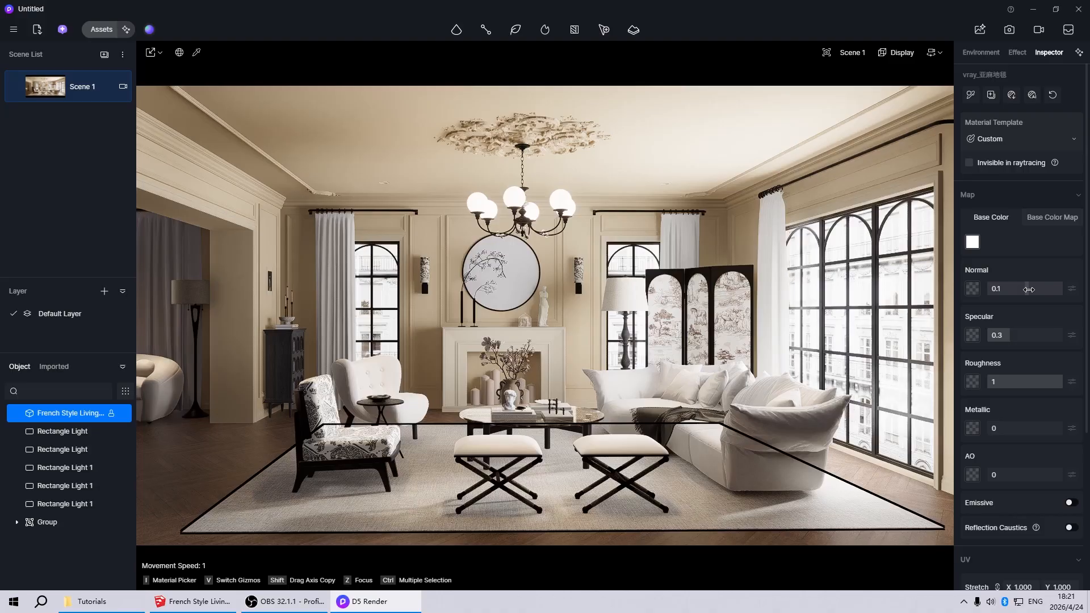
pyautogui.moveTo(1028, 289)
pyautogui.mouseDown()
pyautogui.moveTo(1075, 297)
pyautogui.moveTo(1042, 291)
pyautogui.mouseUp()
pyautogui.doubleClick(1043, 291)
pyautogui.write('0.2')
pyautogui.press('Return')
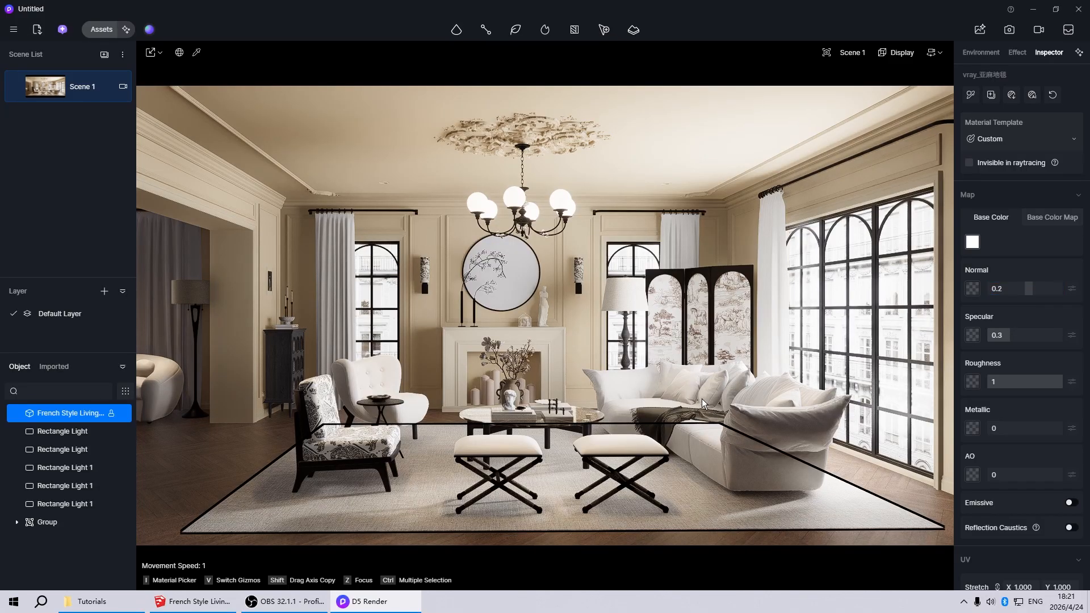
pyautogui.press('Escape')
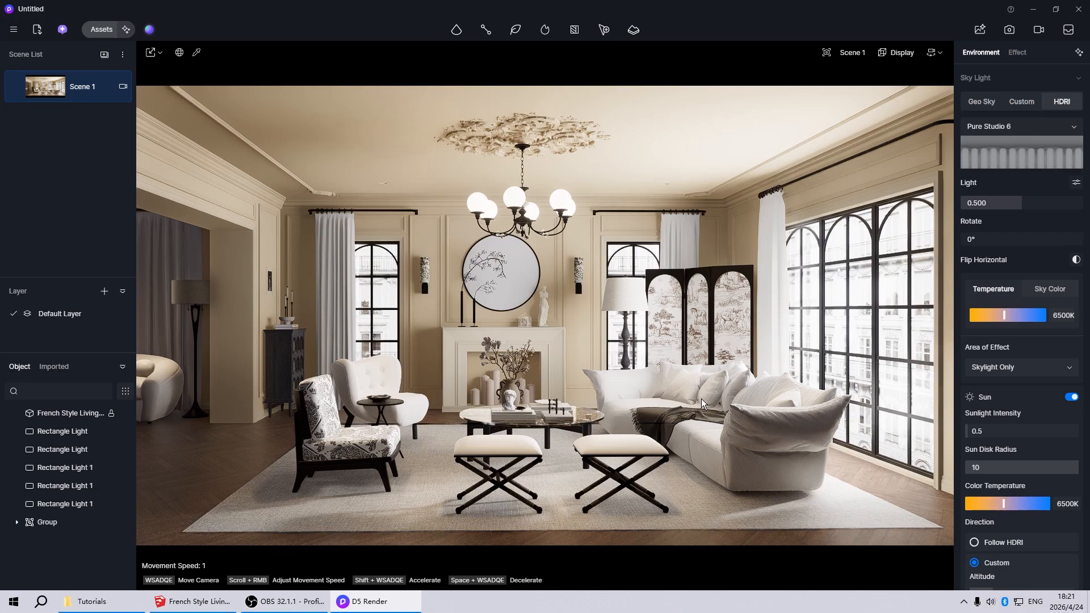
# Step: Set the roughness of the upholstery material shared by the stools and white armchairs to 1
pyautogui.click(503, 438)
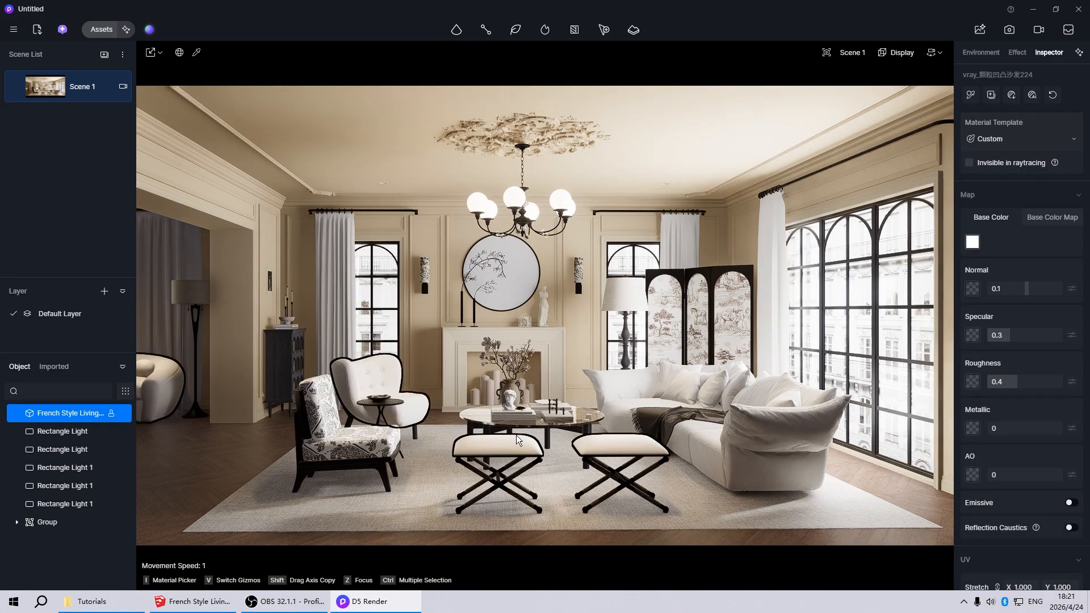
pyautogui.doubleClick(1019, 381)
pyautogui.write('1')
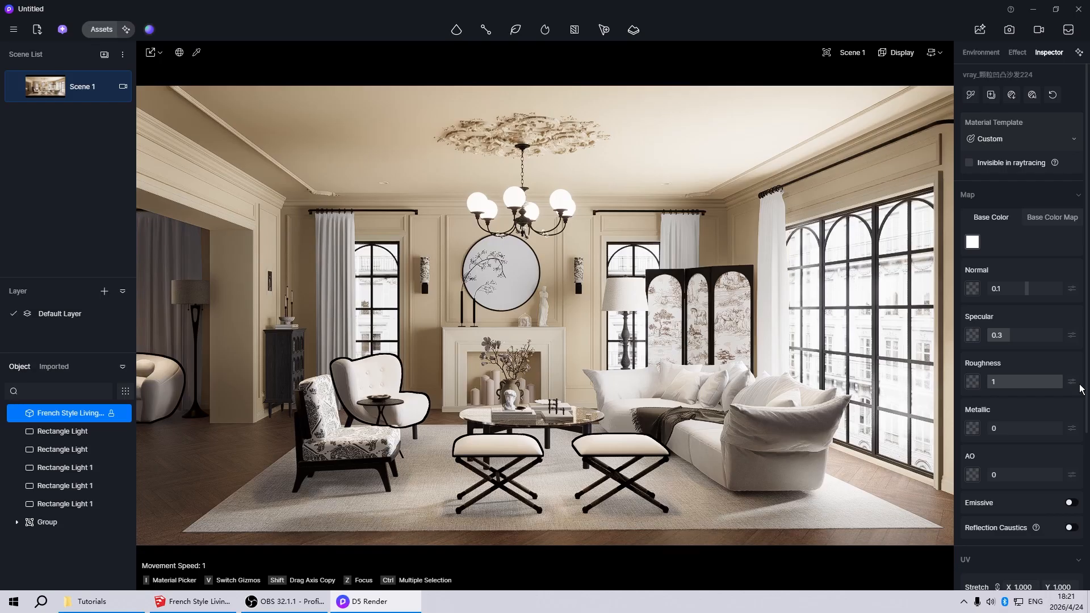
# Step: Load 10.jpeg from the Fabric normal map folder as the stool and armchair upholstery's normal map and set its strength to 1
pyautogui.click(972, 289)
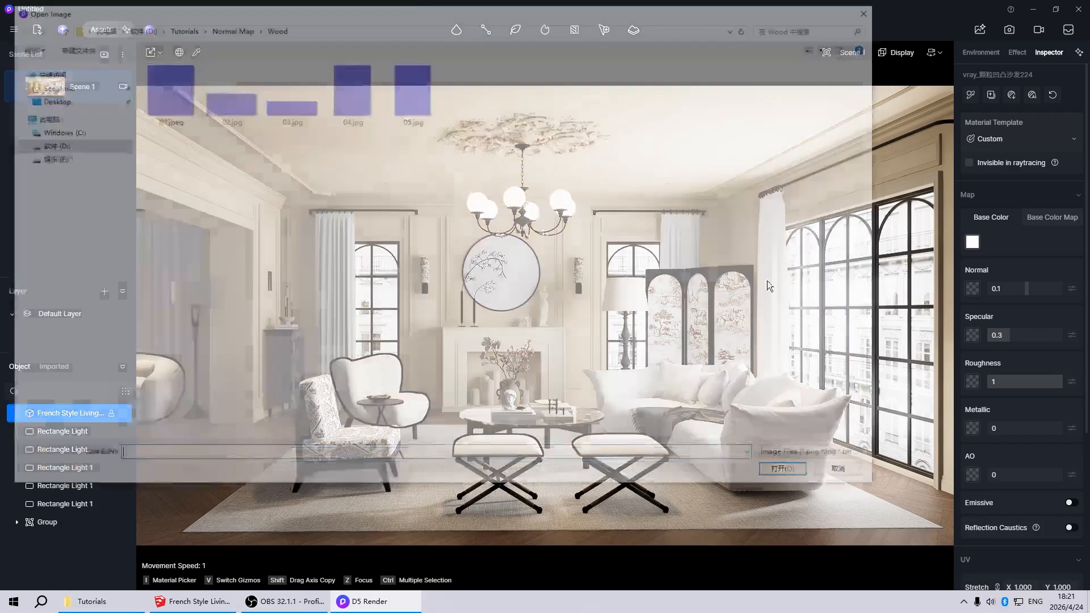
pyautogui.click(230, 26)
pyautogui.doubleClick(158, 81)
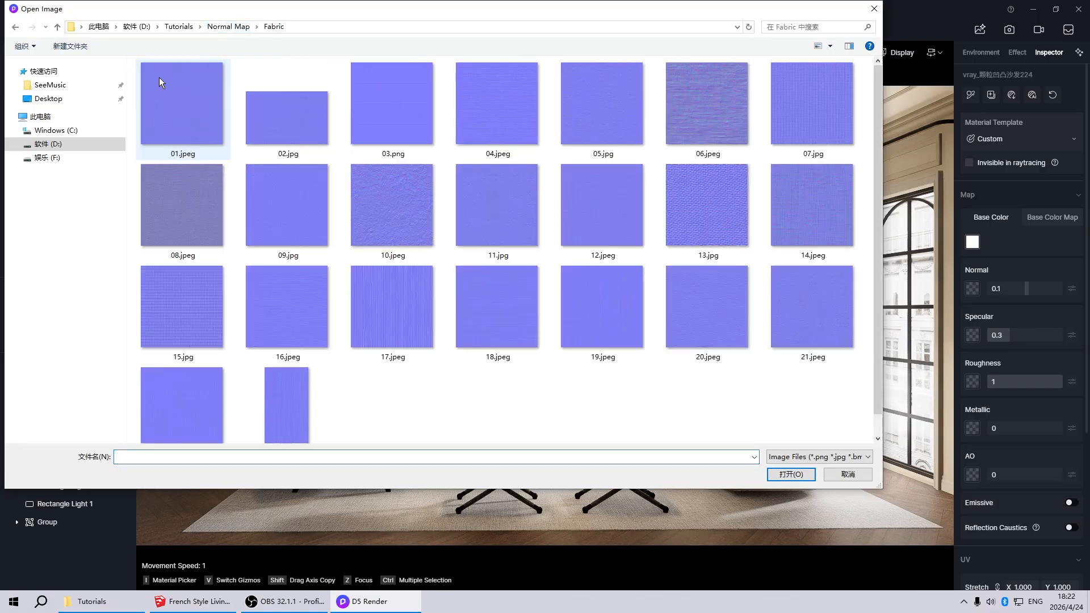
pyautogui.click(387, 237)
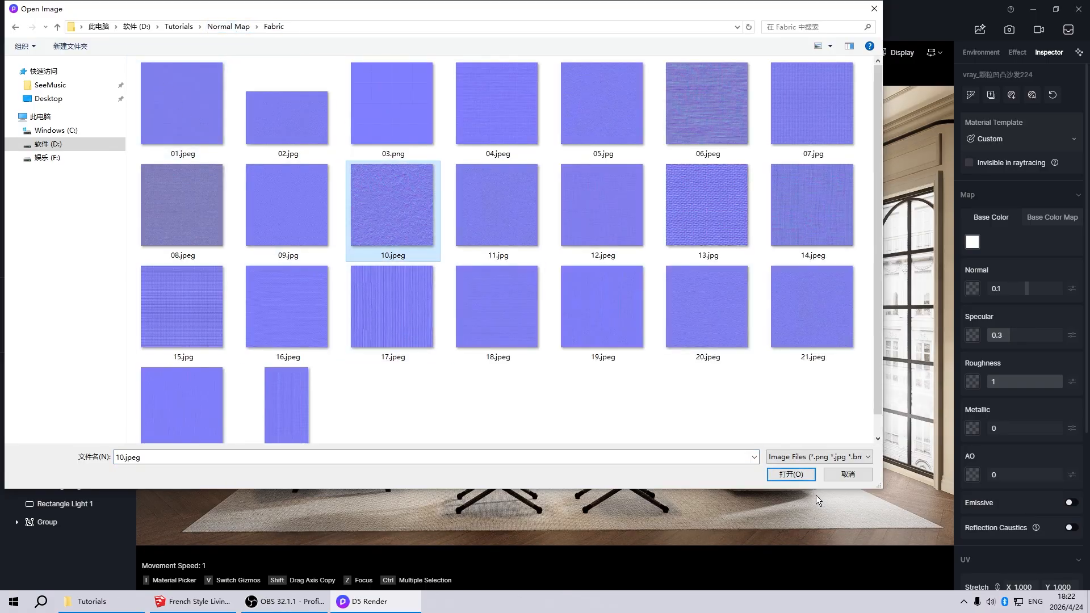
pyautogui.click(792, 474)
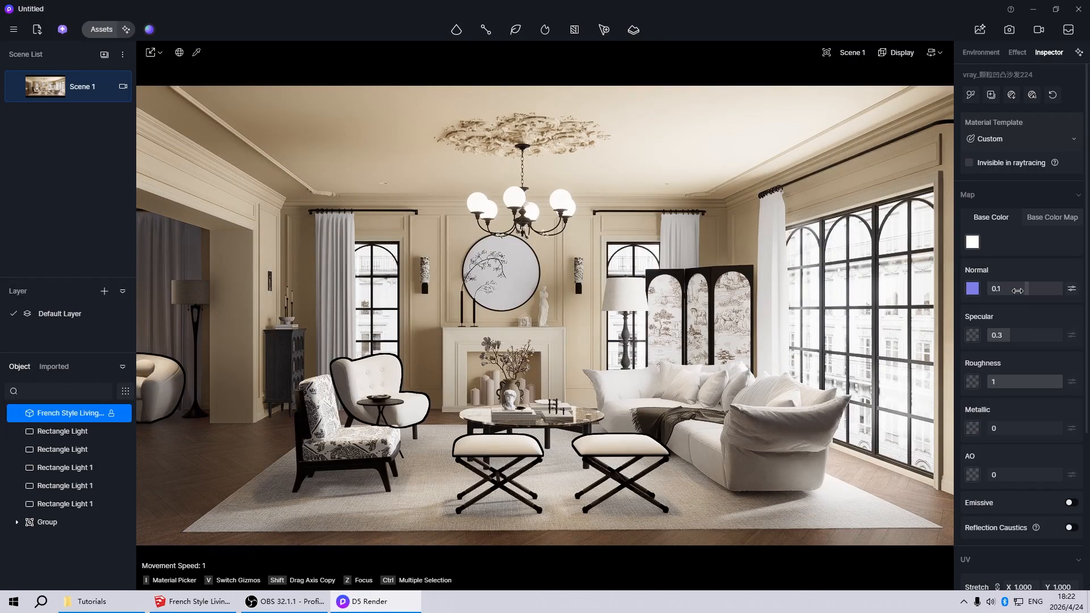
pyautogui.moveTo(1025, 289); pyautogui.dragTo(1060, 289)
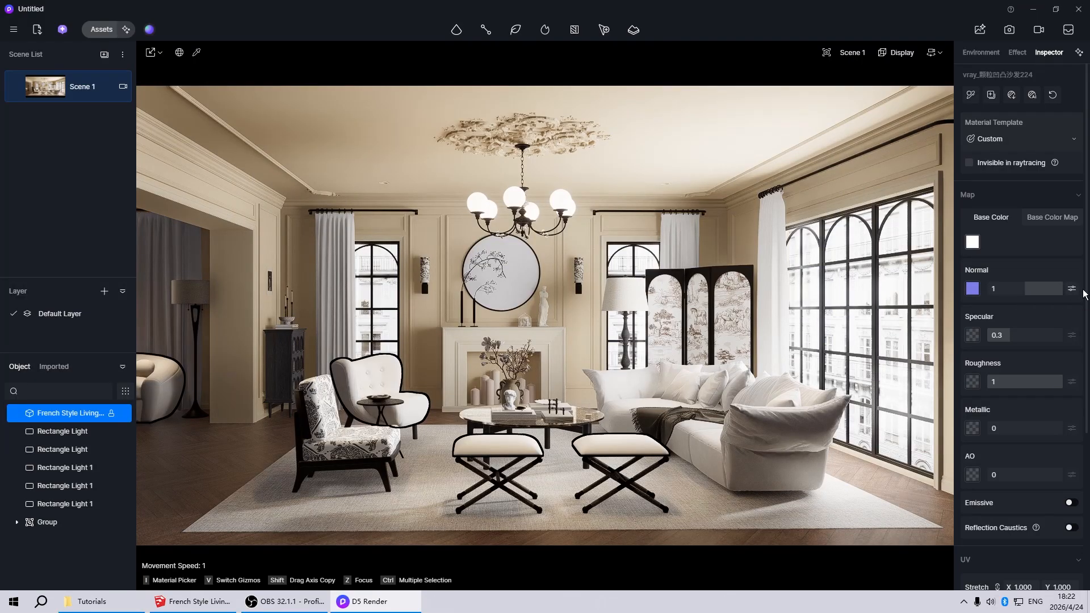
# Step: Examine the scale of the fabric bump on the stool cushions and the white armchair up close
pyautogui.scroll(3, 457, 452)
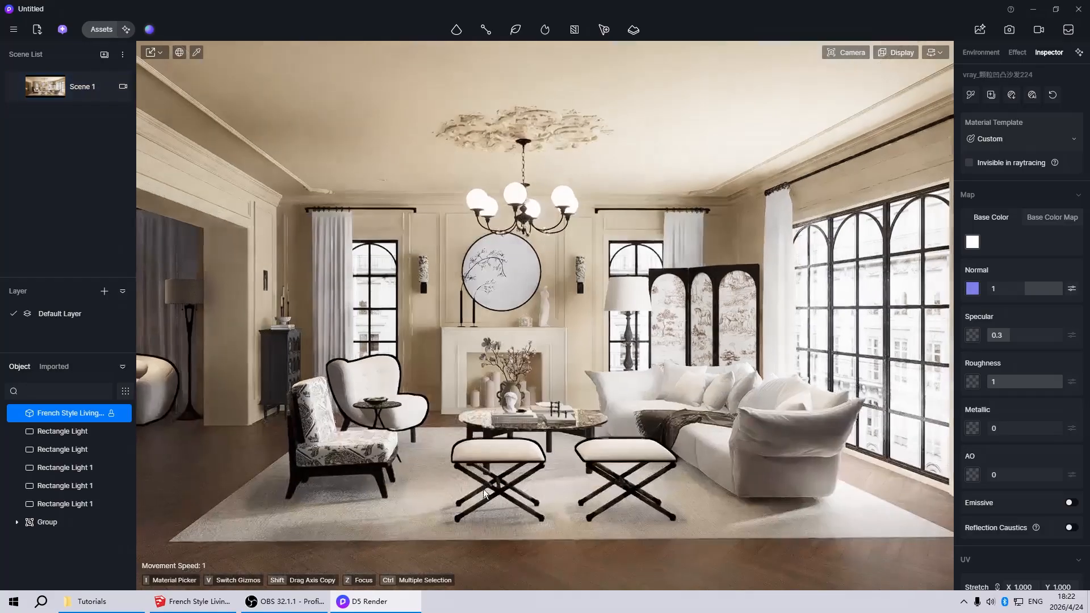
pyautogui.scroll(6, 479, 459)
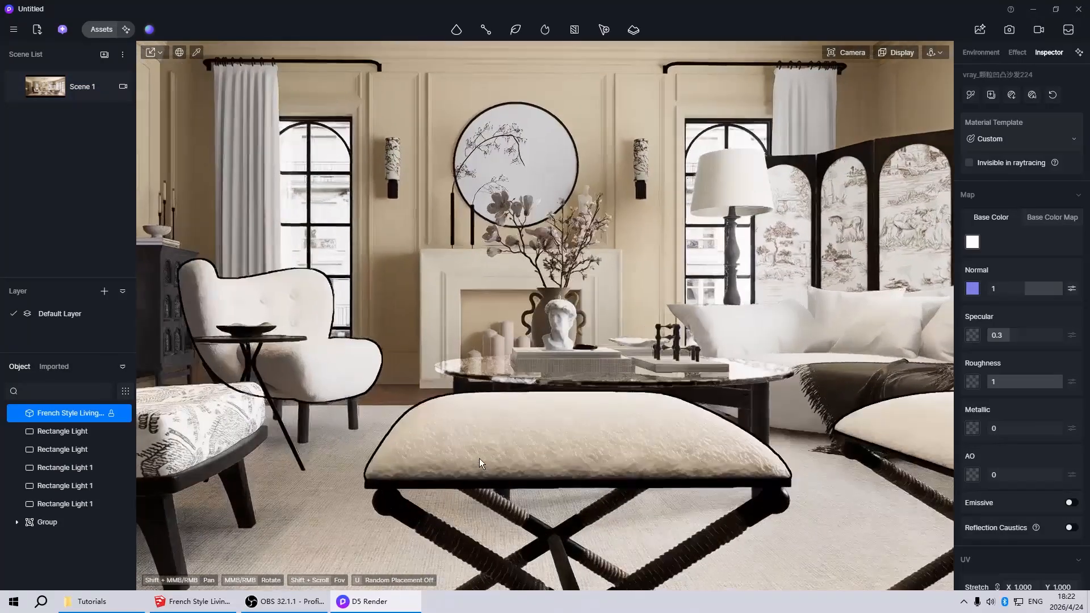
pyautogui.moveTo(582, 379); pyautogui.dragTo(479, 441, button='middle')
pyautogui.scroll(-2, 478, 442)
pyautogui.scroll(5, 391, 237)
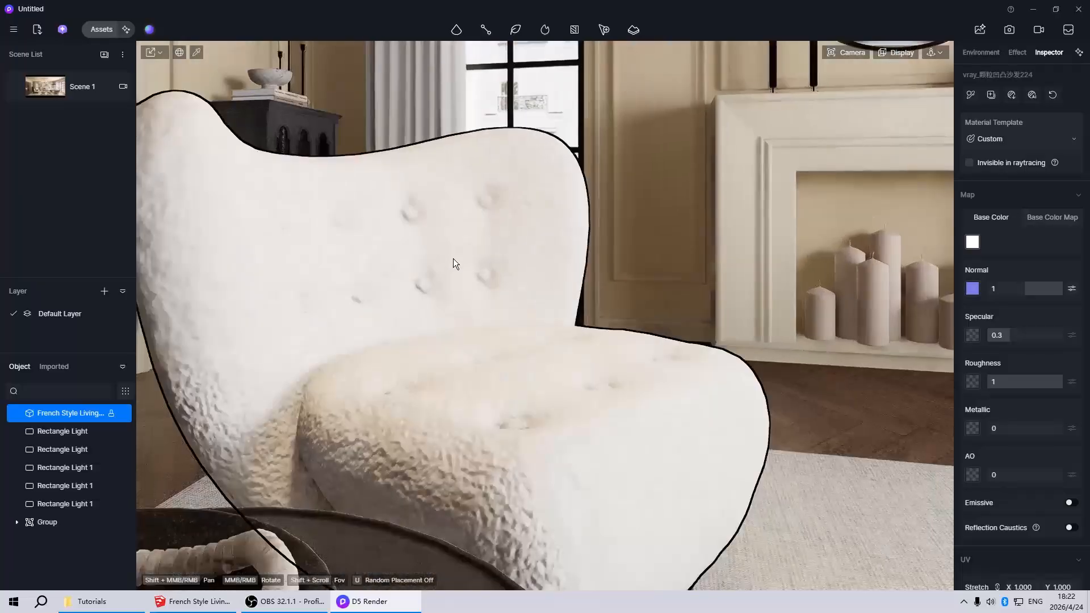
pyautogui.scroll(-6, 451, 266)
pyautogui.scroll(-5, 632, 427)
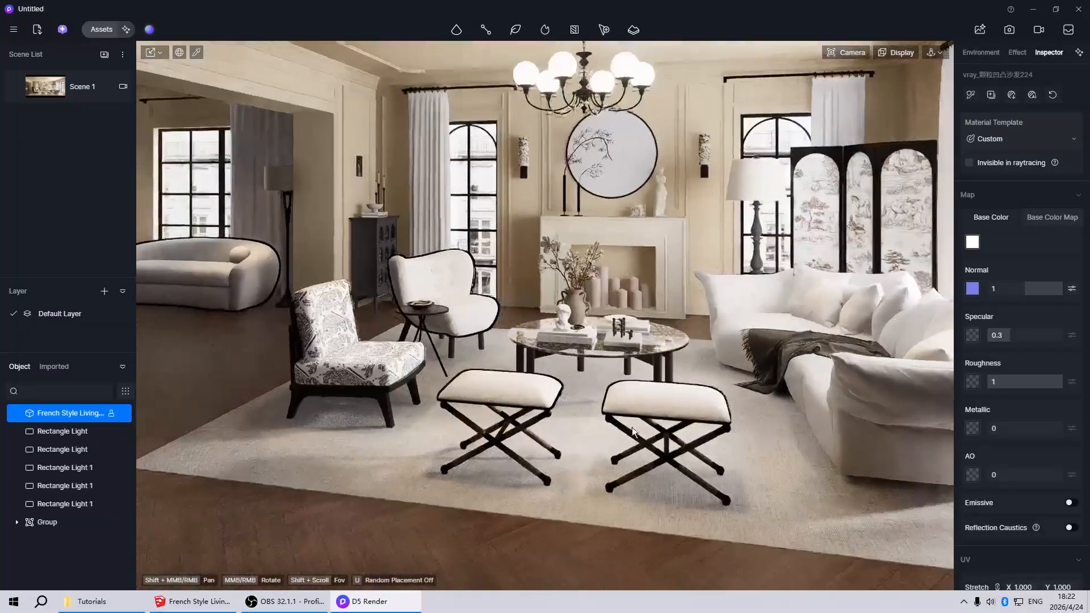
pyautogui.scroll(6, 628, 413)
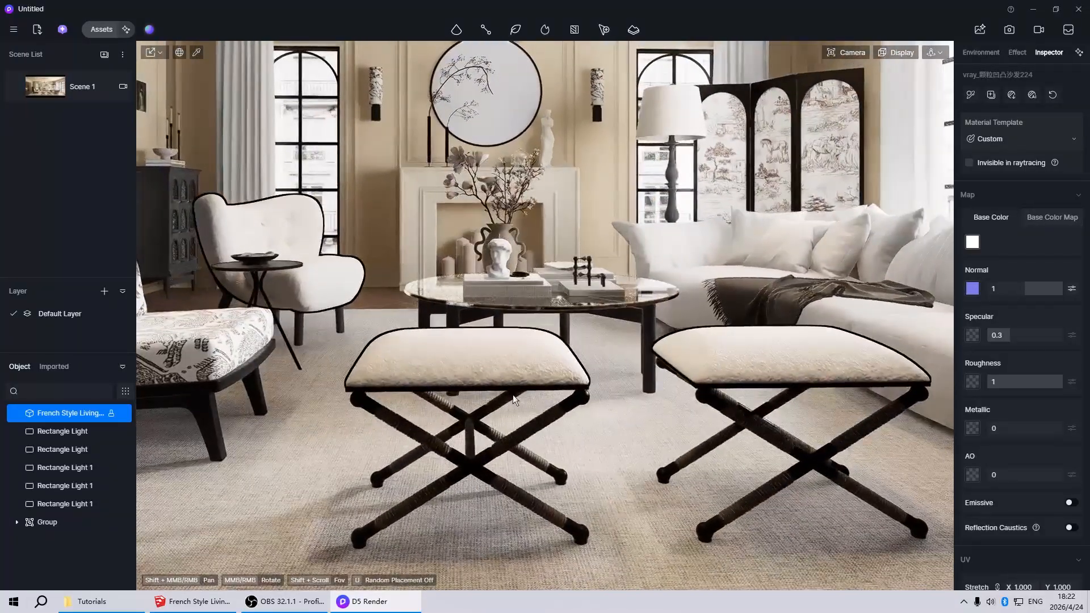
pyautogui.moveTo(513, 393); pyautogui.dragTo(504, 374, button='middle')
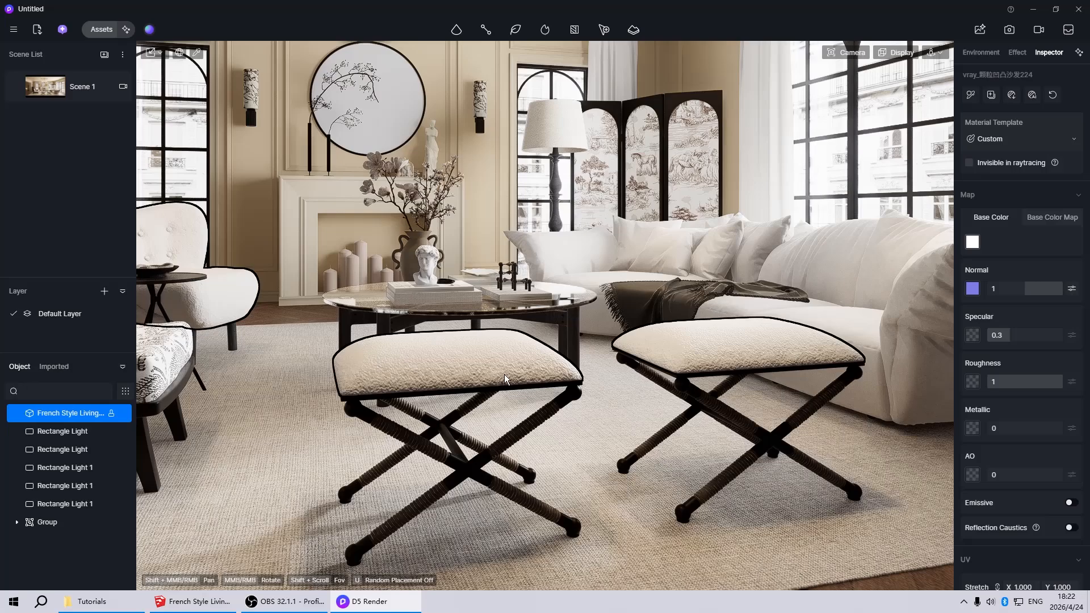
# Step: Enable Individual UV for the upholstery's normal map and set its X stretch to 2
pyautogui.click(1072, 288)
pyautogui.click(1070, 388)
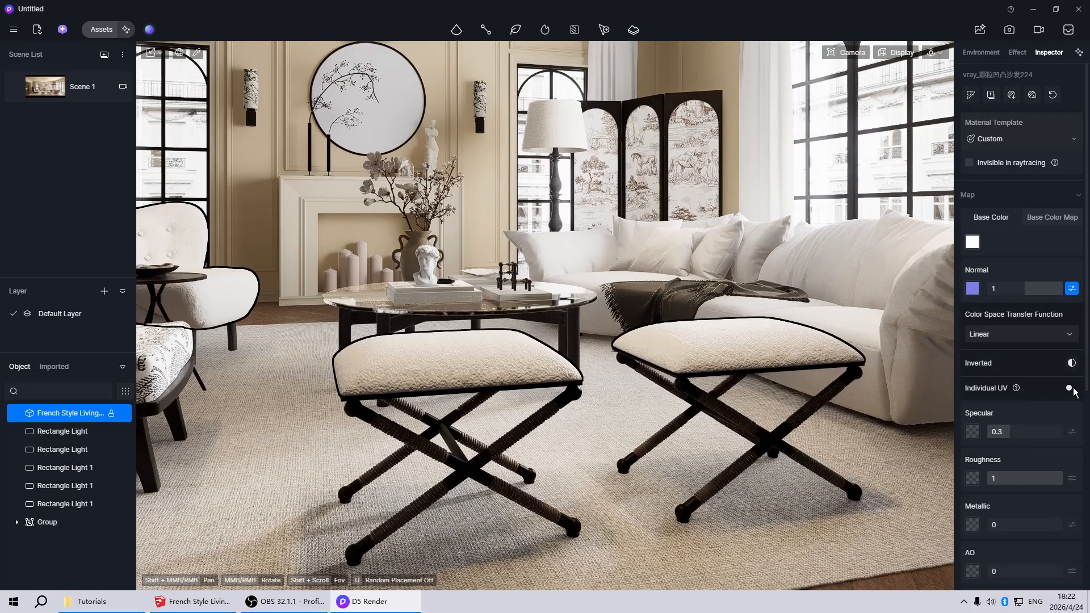
pyautogui.click(1033, 407)
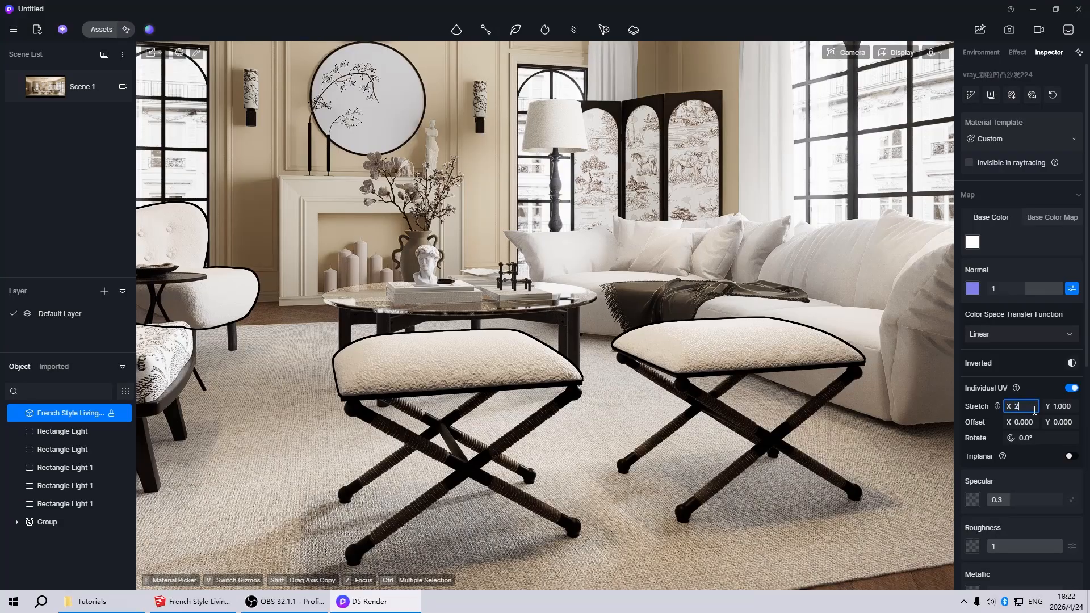
pyautogui.write('2')
pyautogui.press('Return')
pyautogui.press('Escape')
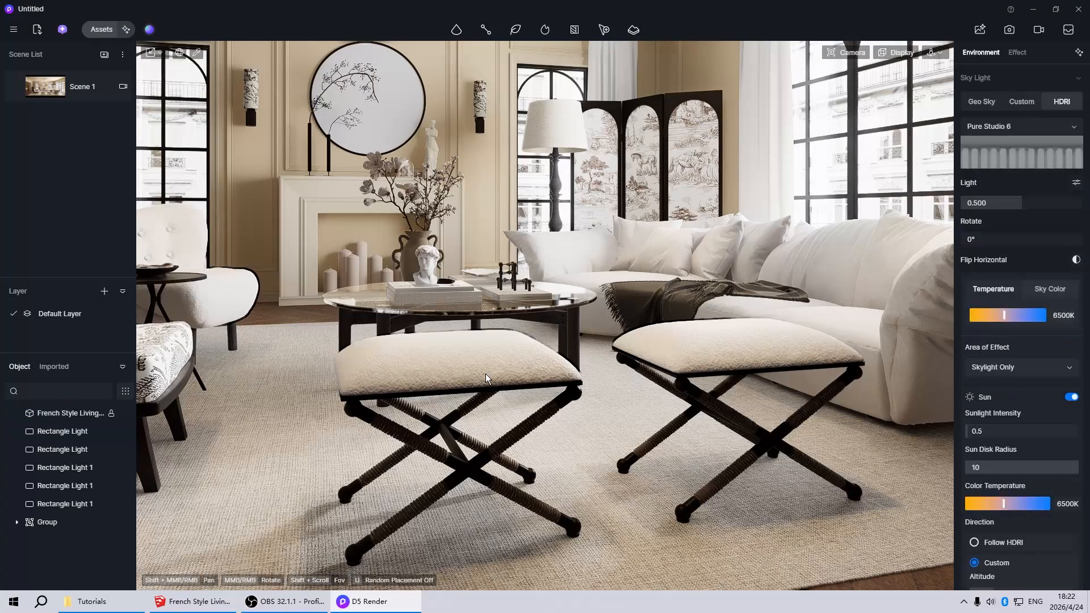
# Step: Inspect the armchair's fabric up close, then return to the Scene 1 view and check the sofa's material settings
pyautogui.scroll(-4, 509, 387)
pyautogui.scroll(6, 204, 278)
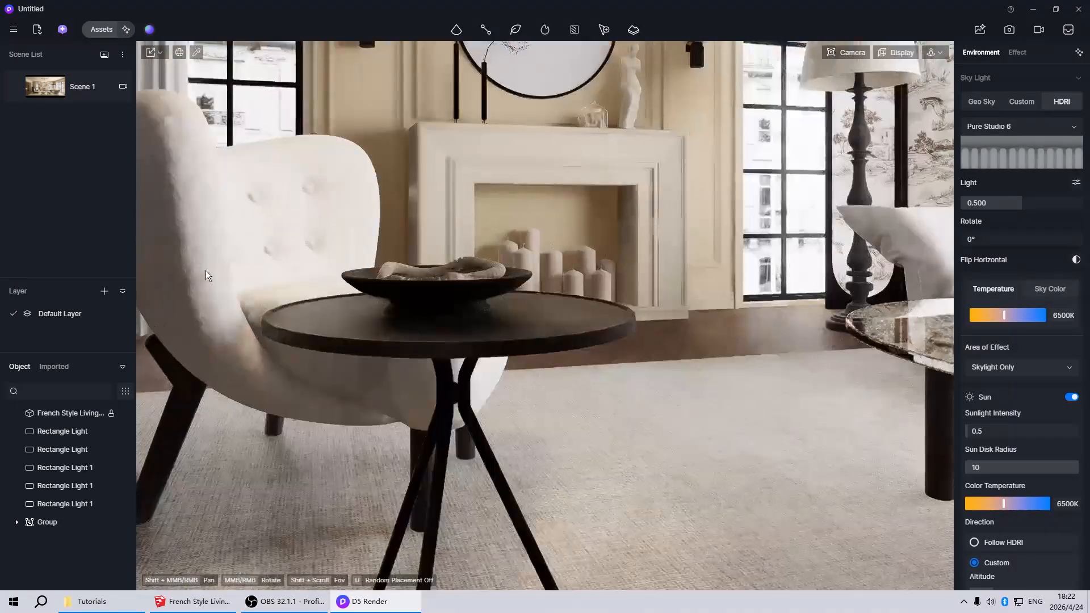
pyautogui.click(64, 96)
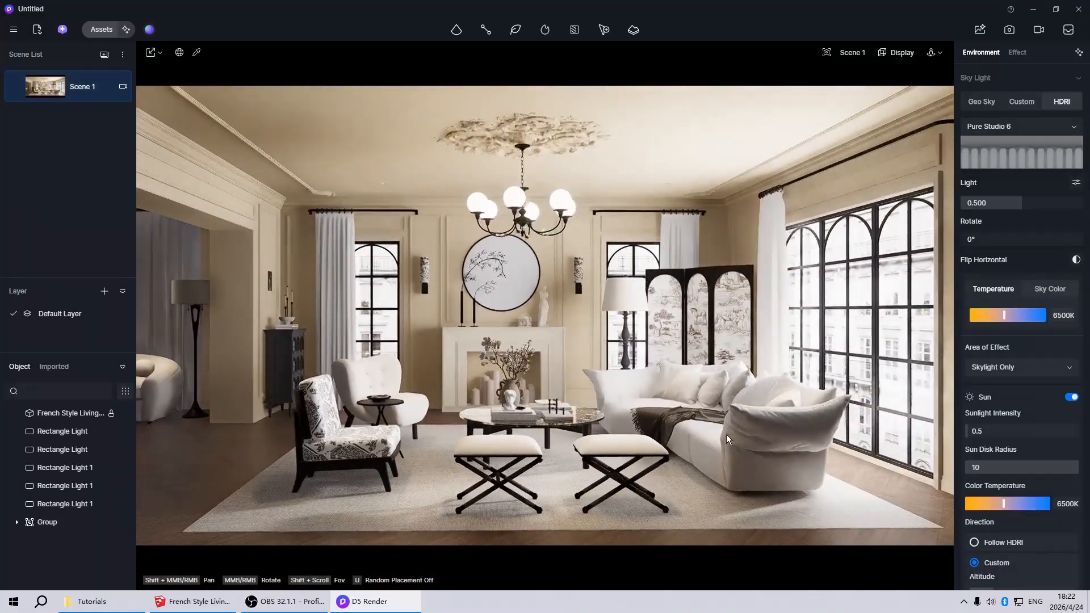
pyautogui.click(710, 448)
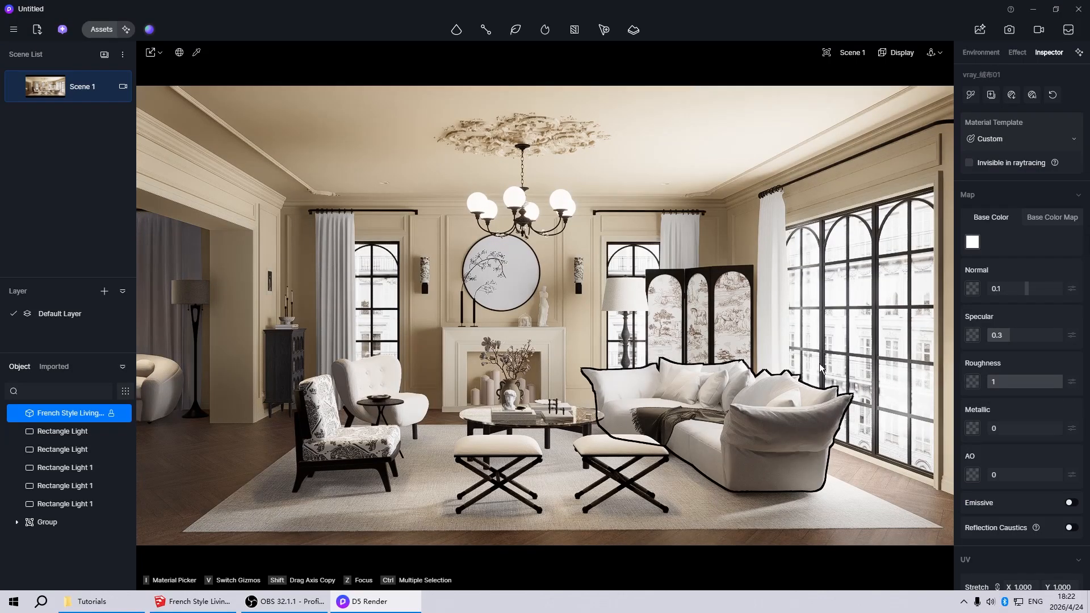
pyautogui.press('Escape')
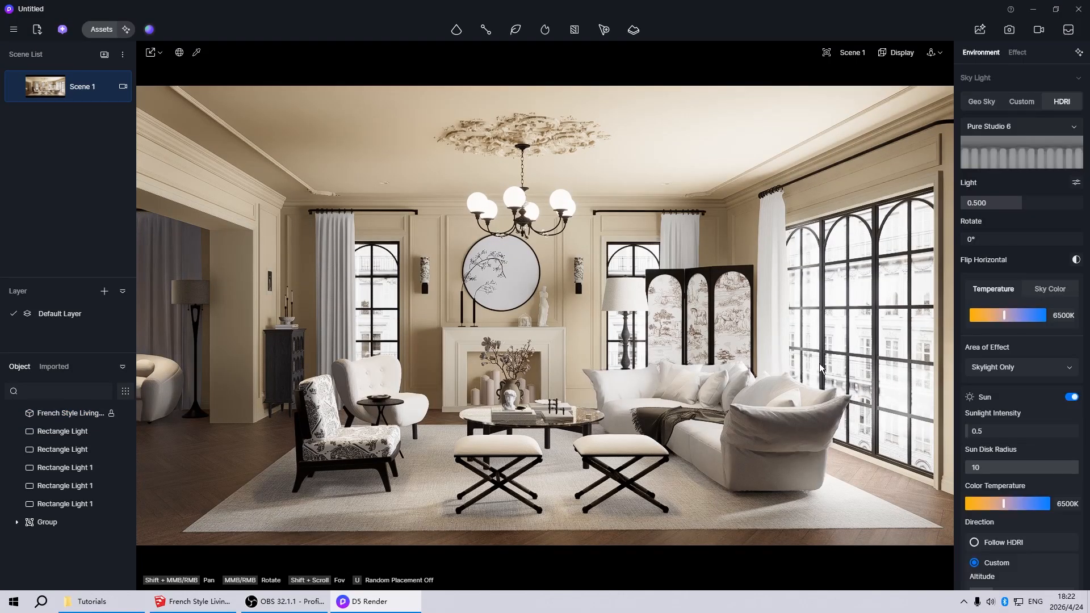
# Step: Set the roughness of the throw blanket on the sofa to 1 and its base color map's brightness (B) to 6
pyautogui.click(652, 420)
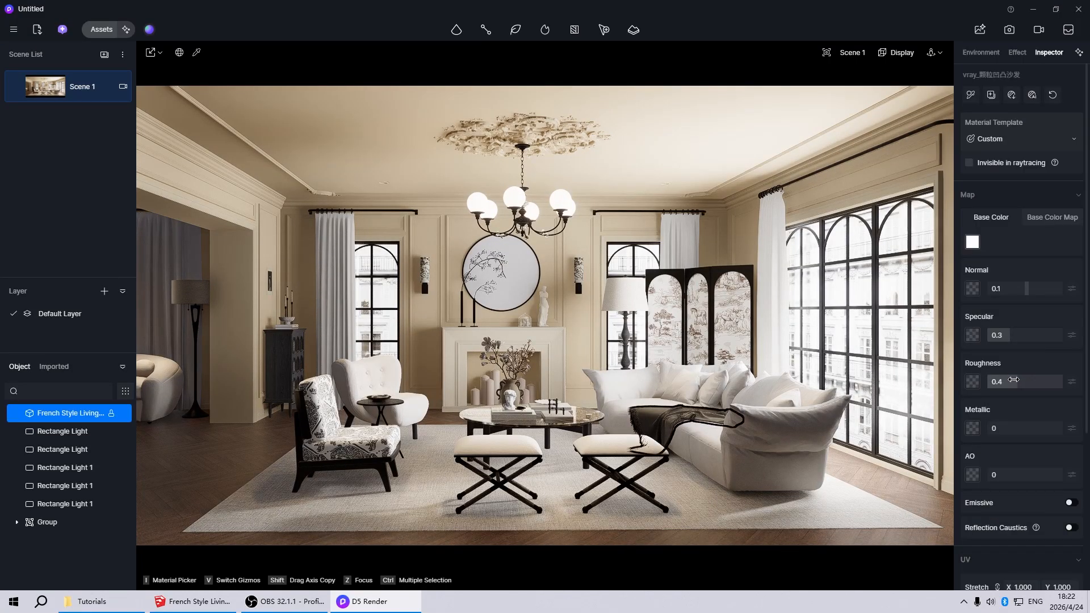
pyautogui.moveTo(1013, 379); pyautogui.dragTo(1061, 383)
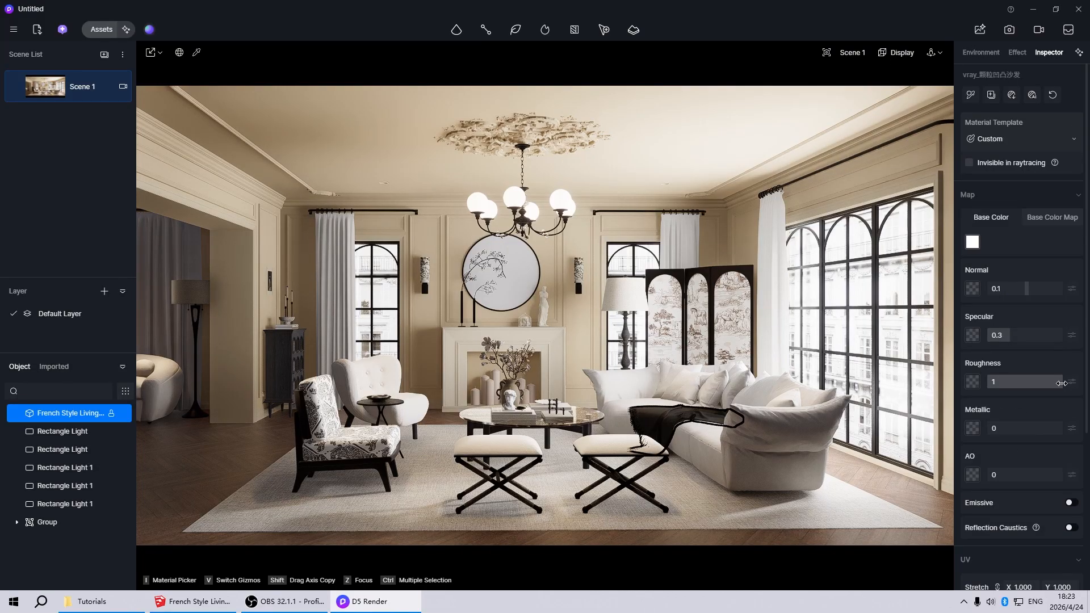
pyautogui.click(1046, 215)
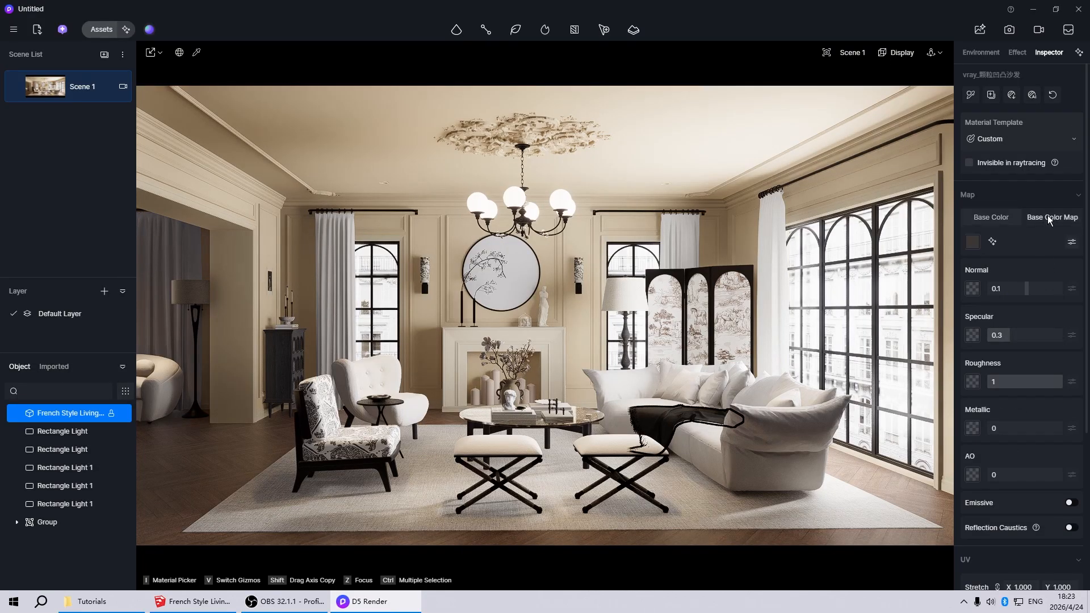
pyautogui.click(1071, 241)
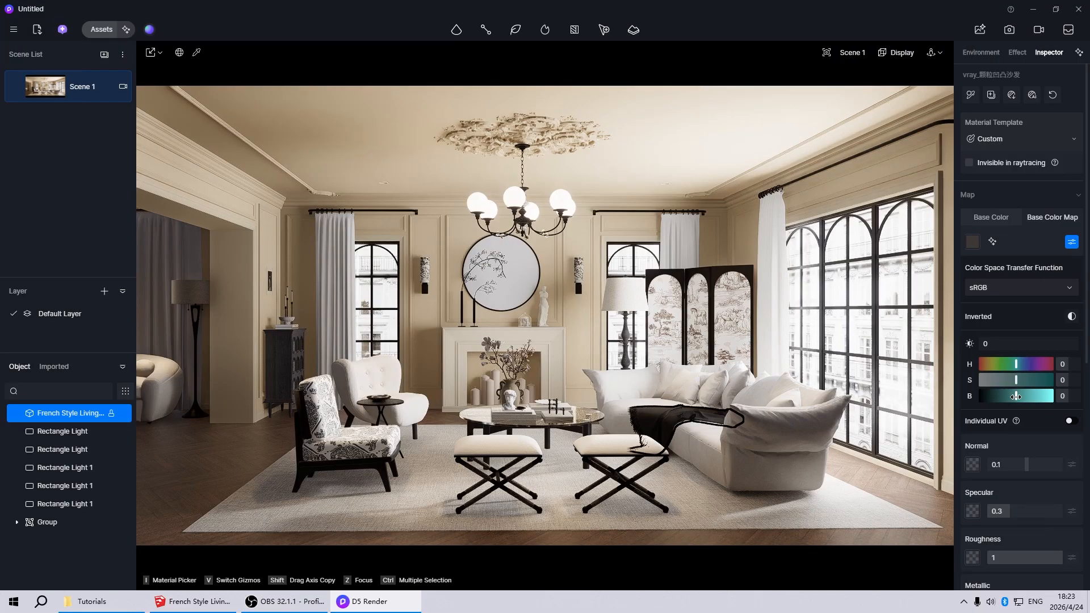
pyautogui.moveTo(1016, 396); pyautogui.dragTo(1017, 395)
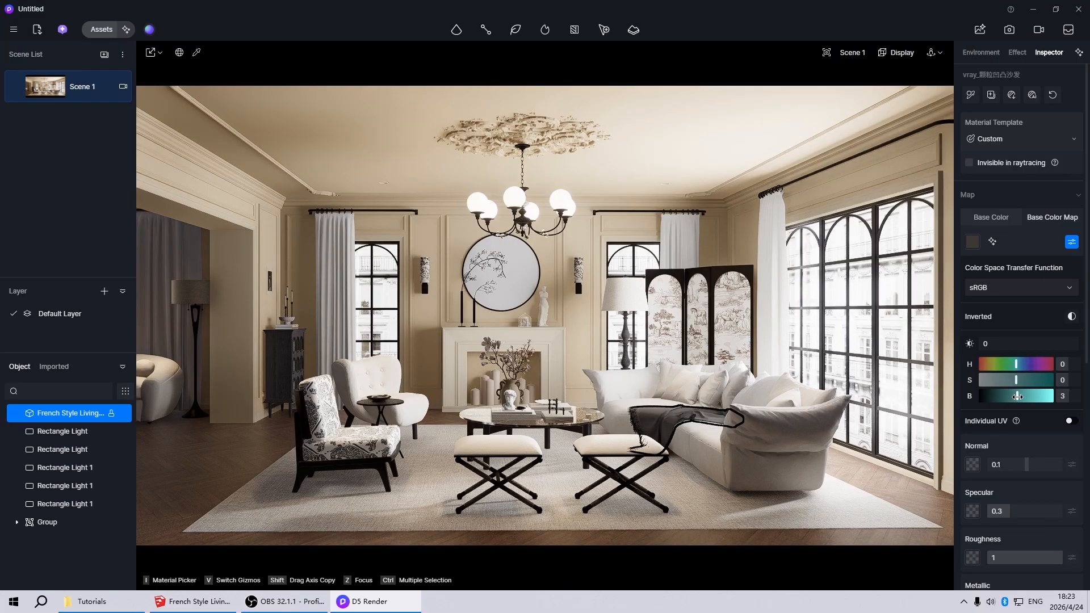
pyautogui.click(1064, 396)
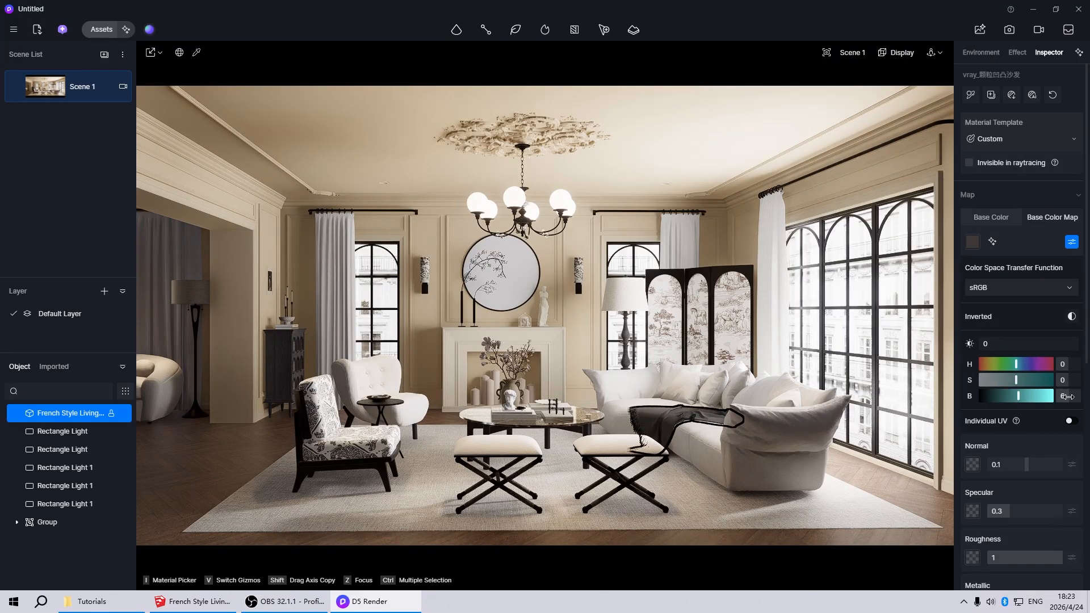
pyautogui.write('6')
pyautogui.click(898, 420)
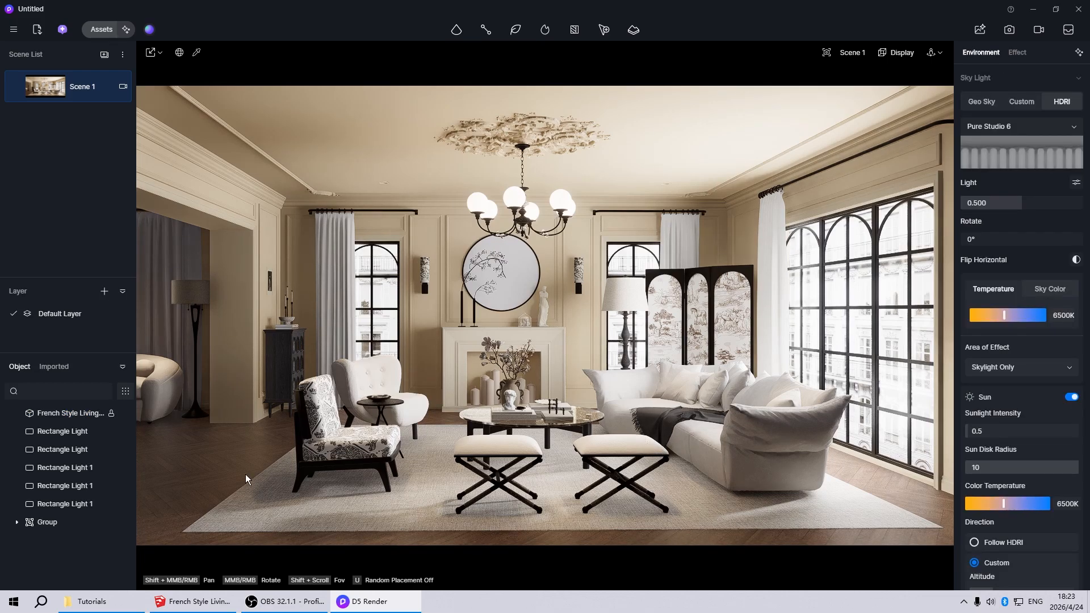
# Step: Set the round wall mirror's material to metallic 1 and roughness 0, using Base Color instead of the base color map
pyautogui.click(213, 467)
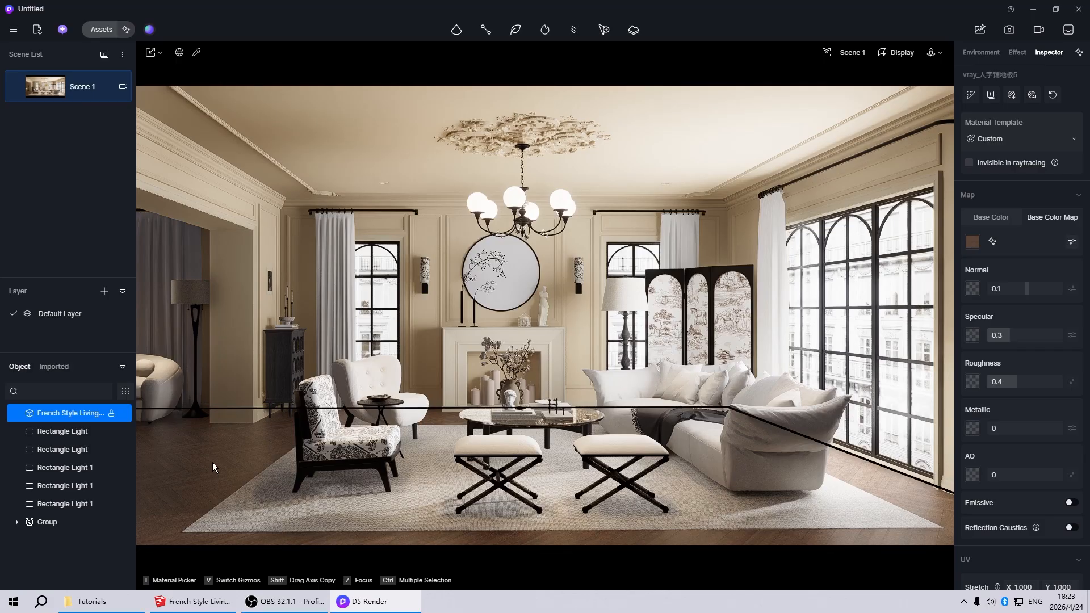
pyautogui.click(213, 461)
pyautogui.click(675, 382)
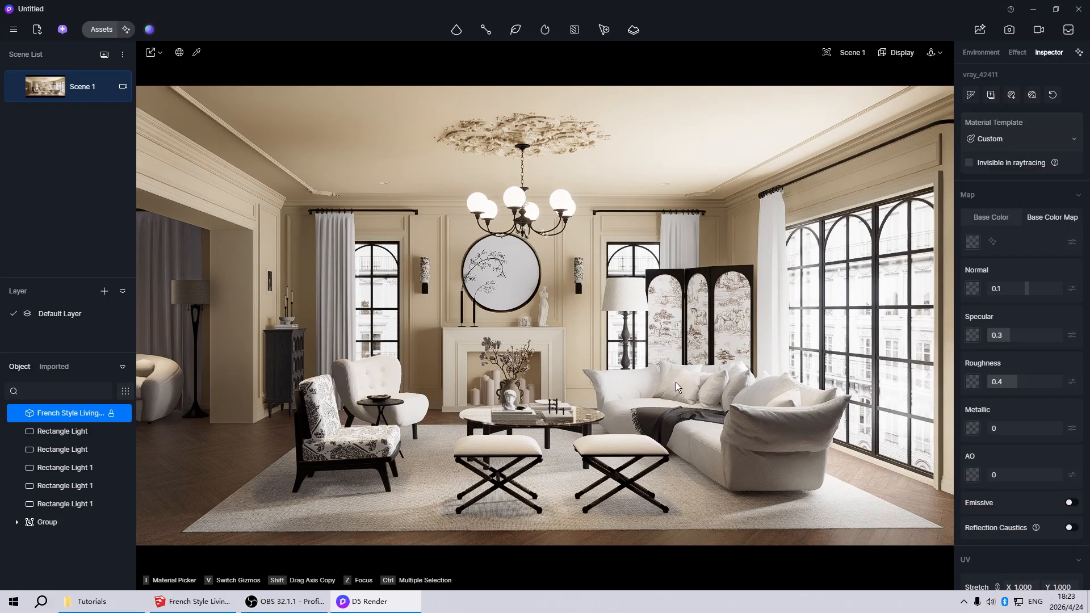
pyautogui.moveTo(1011, 434); pyautogui.dragTo(1060, 429)
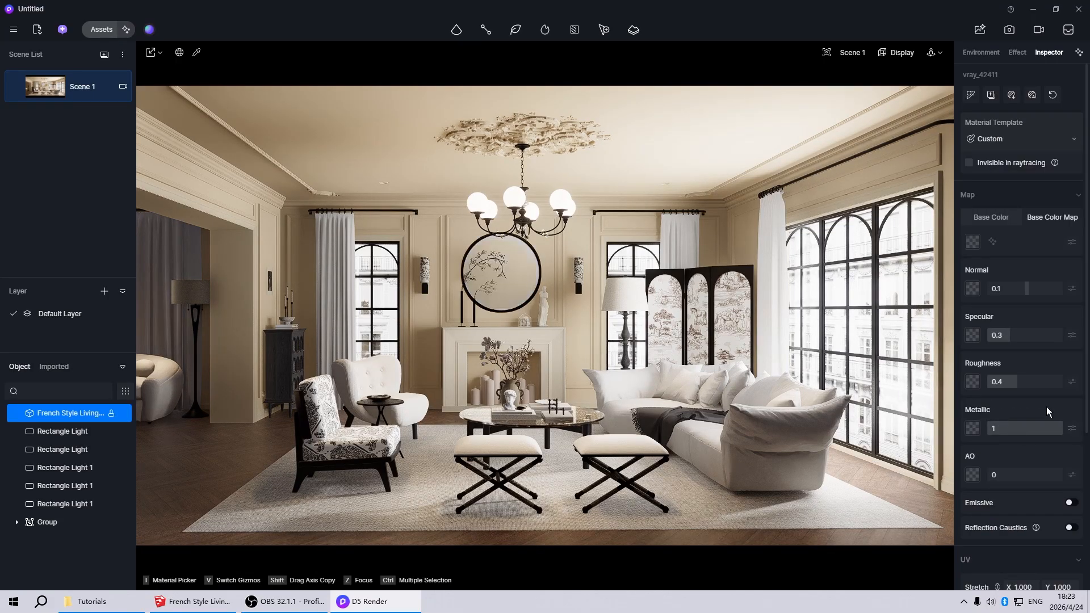
pyautogui.moveTo(1017, 381); pyautogui.dragTo(963, 380)
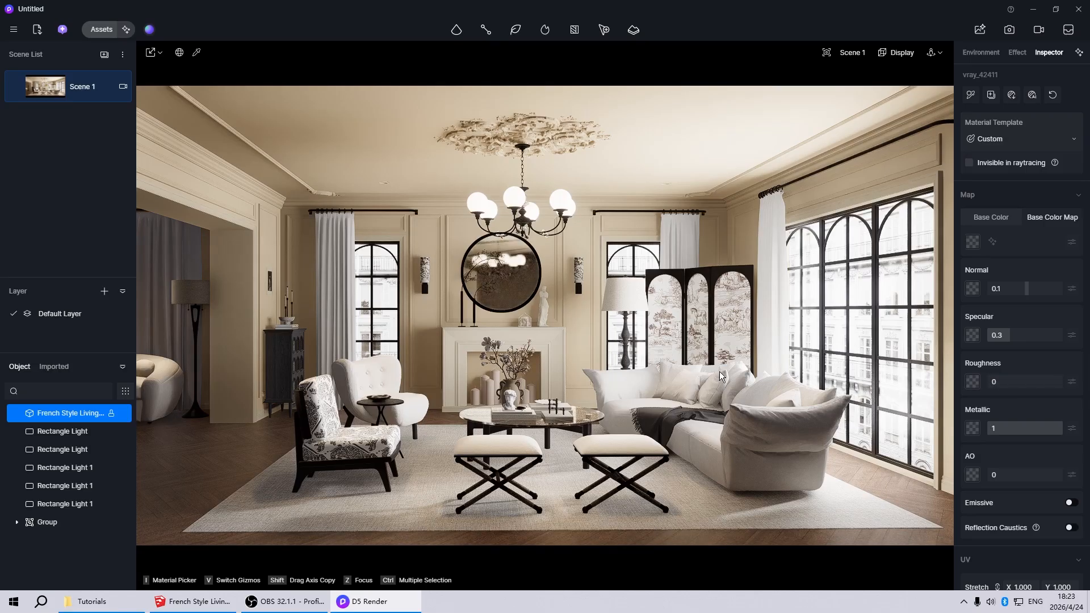
pyautogui.click(990, 215)
pyautogui.click(973, 243)
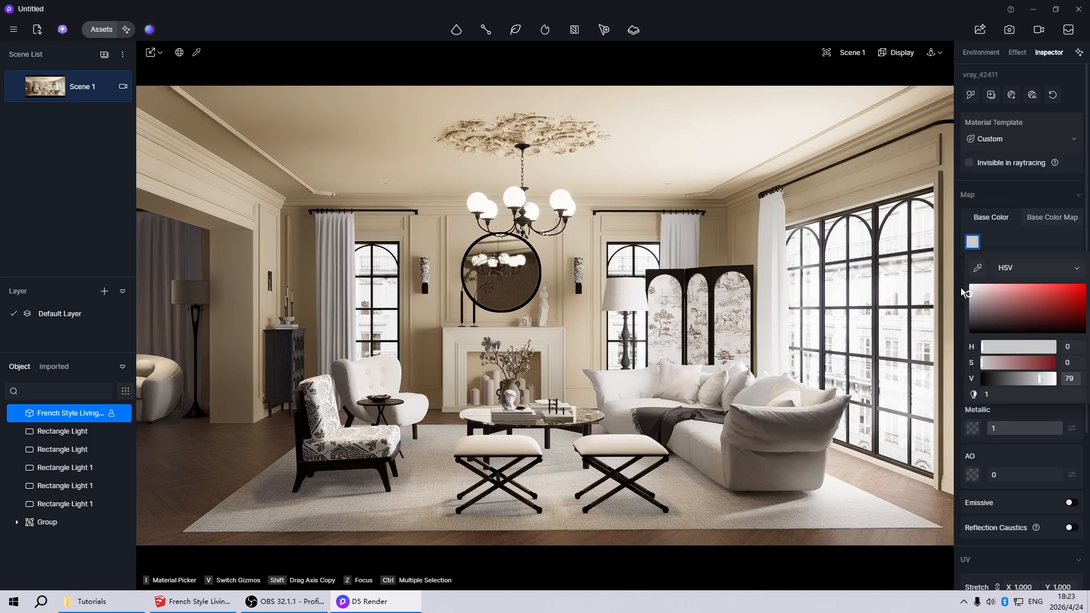
pyautogui.click(594, 288)
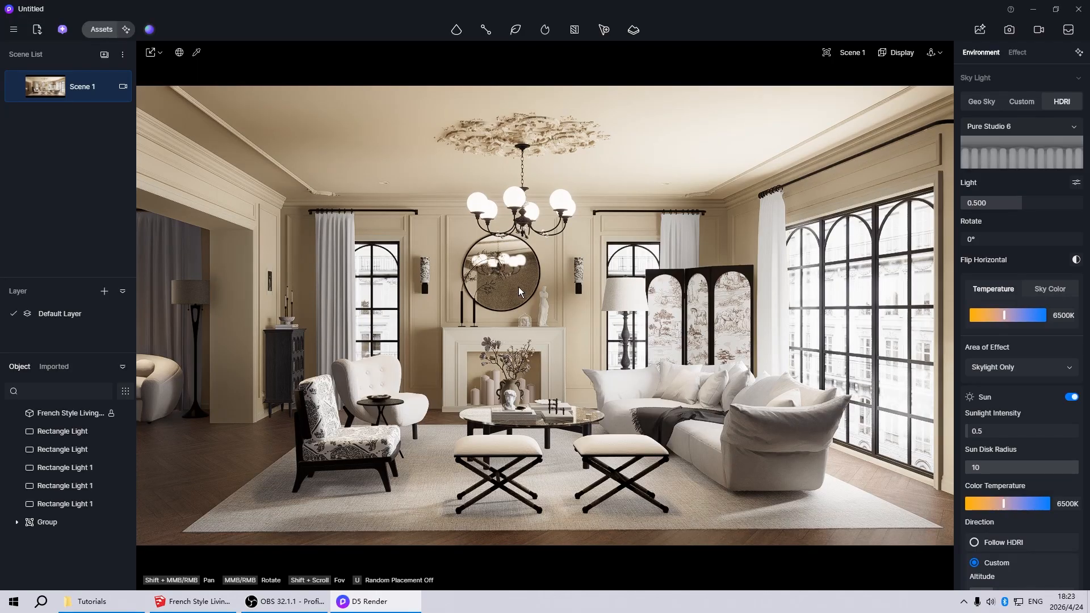
# Step: Set the patterned lounge chair's upholstery roughness to 1 and check the curtain material's roughness
pyautogui.click(356, 444)
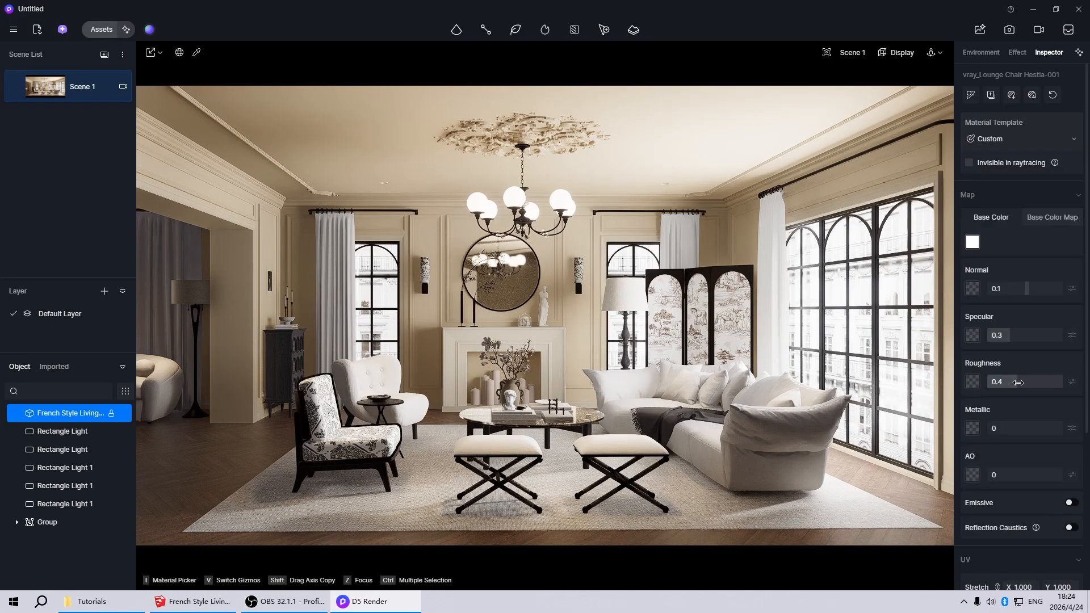
pyautogui.moveTo(1017, 383); pyautogui.dragTo(1066, 382)
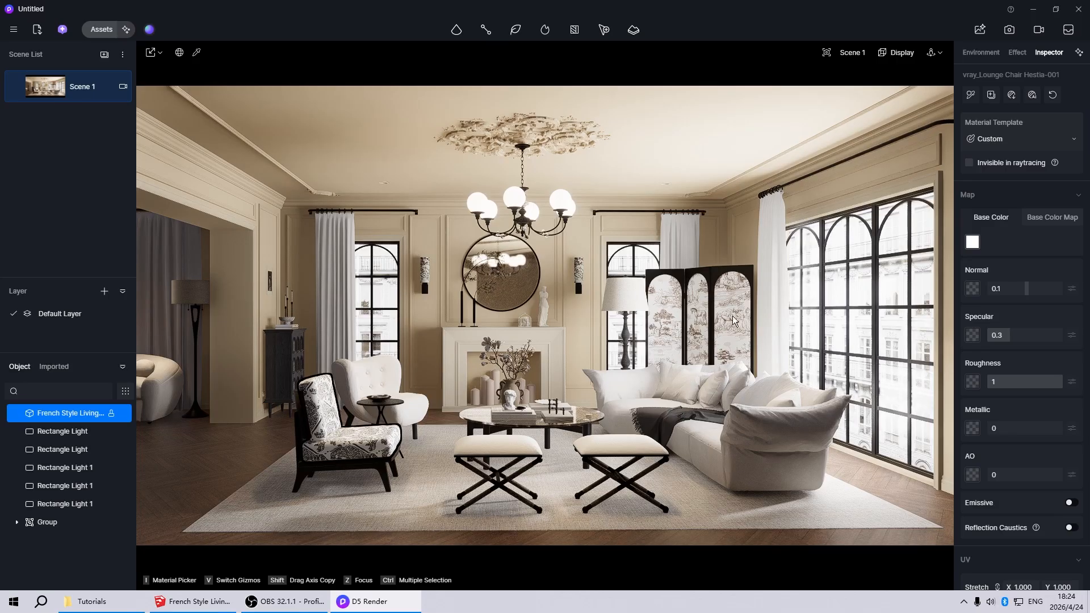
pyautogui.click(775, 249)
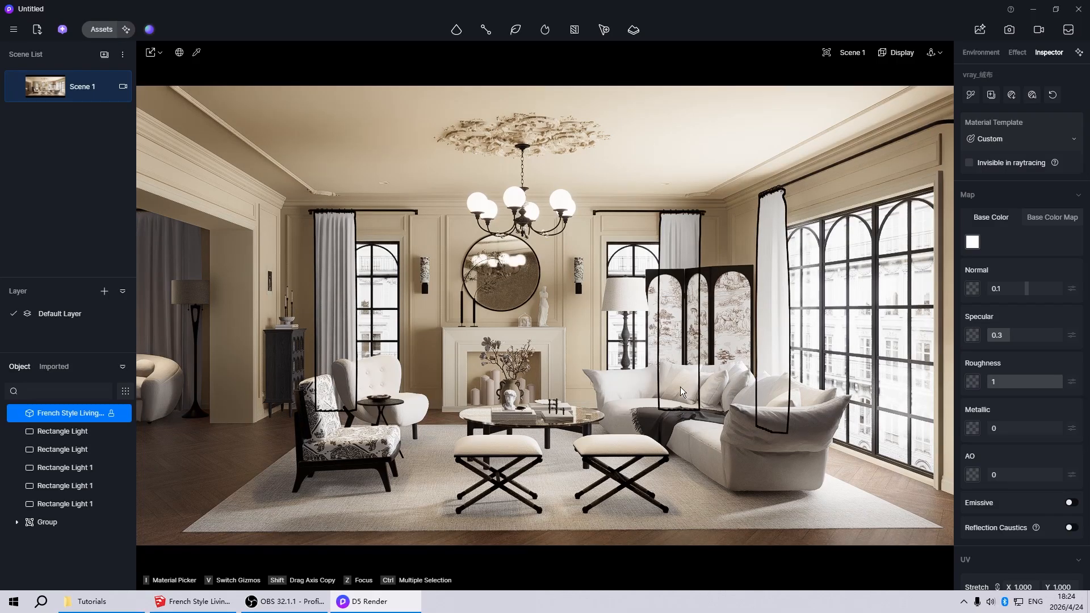
pyautogui.press('Escape')
# Step: Make the metal on the two stools' crossed legs reflective with metallic 1 and roughness 0
pyautogui.click(597, 466)
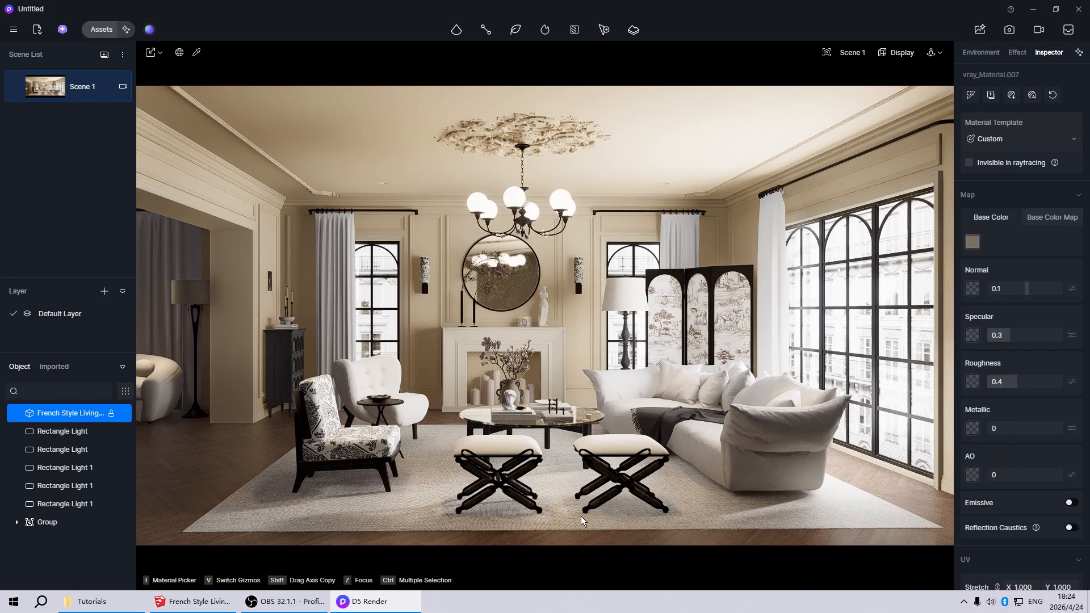
pyautogui.moveTo(1000, 428); pyautogui.dragTo(1081, 428)
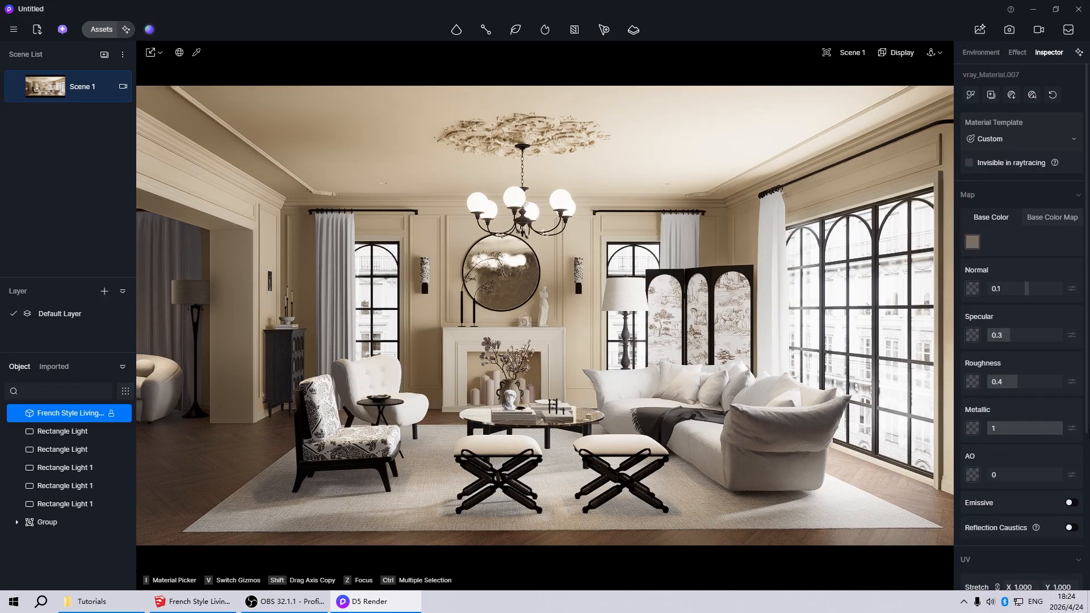
pyautogui.moveTo(1009, 382); pyautogui.dragTo(976, 385)
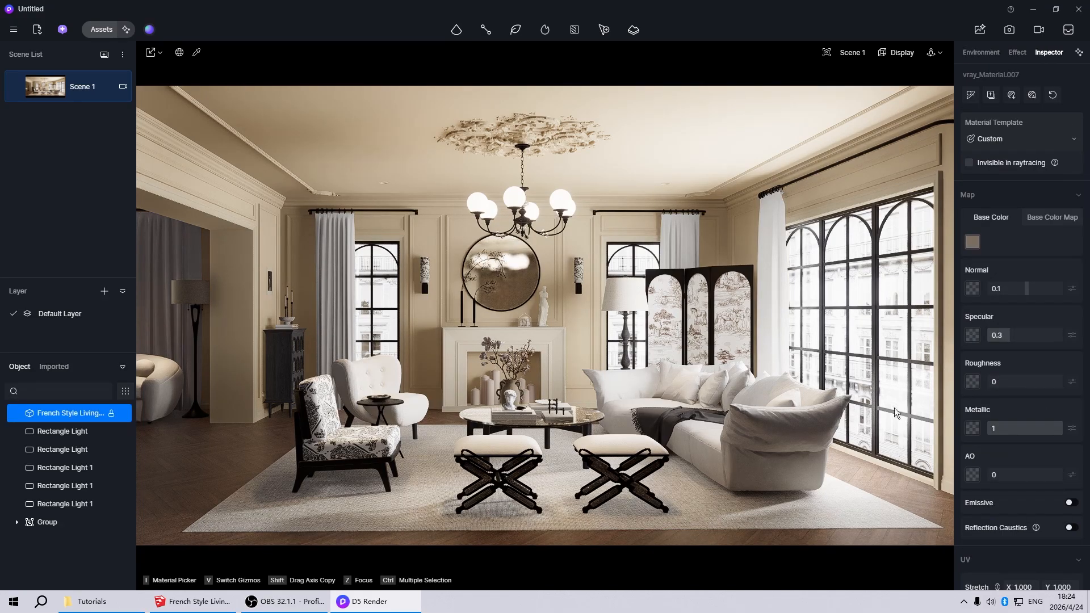
pyautogui.press('Escape')
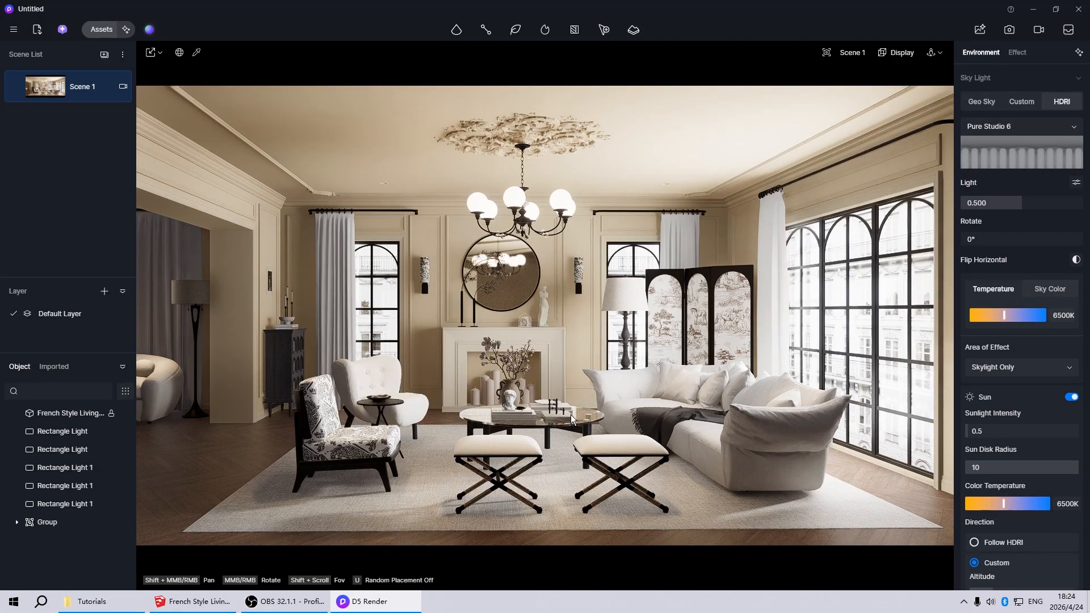
# Step: Set roughness to 1 on the lampshade behind the sofa and on the wall sconces, and the sconces' base color map brightness (B) to 23
pyautogui.click(626, 287)
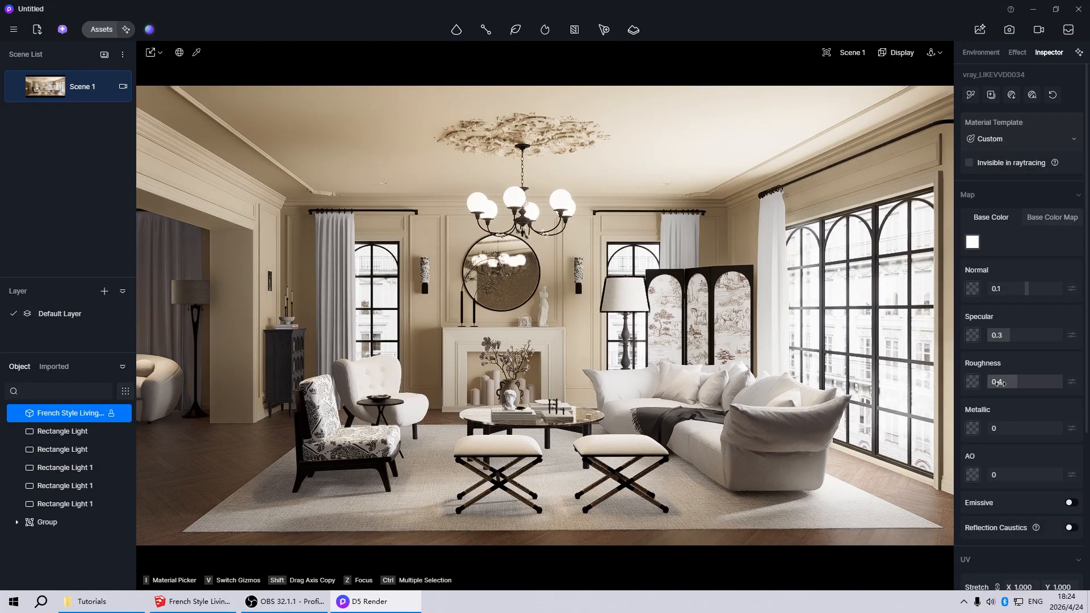
pyautogui.moveTo(1027, 383); pyautogui.dragTo(1062, 384)
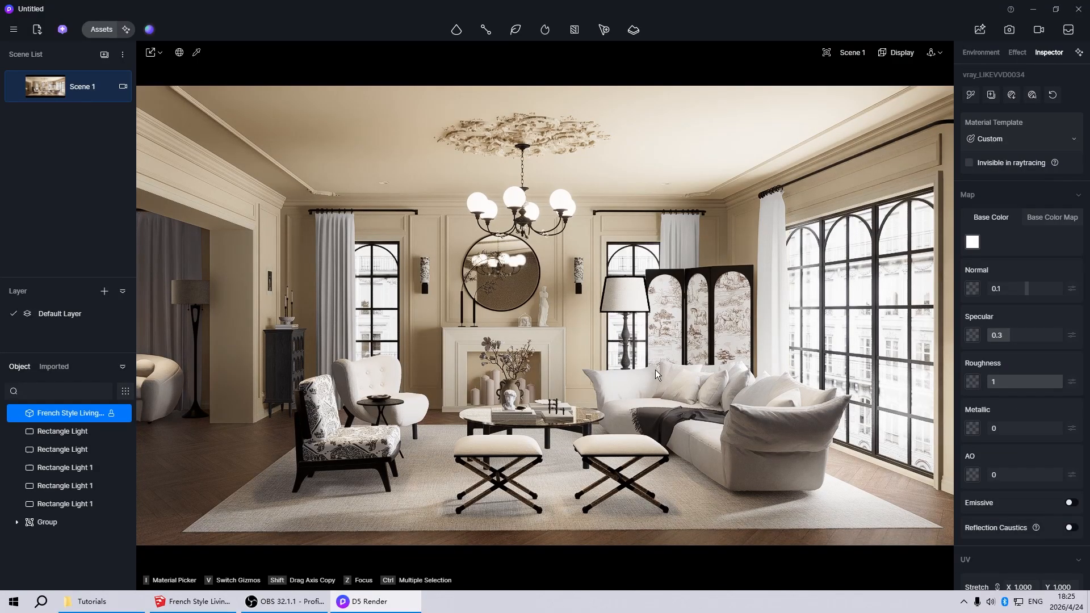
pyautogui.click(576, 271)
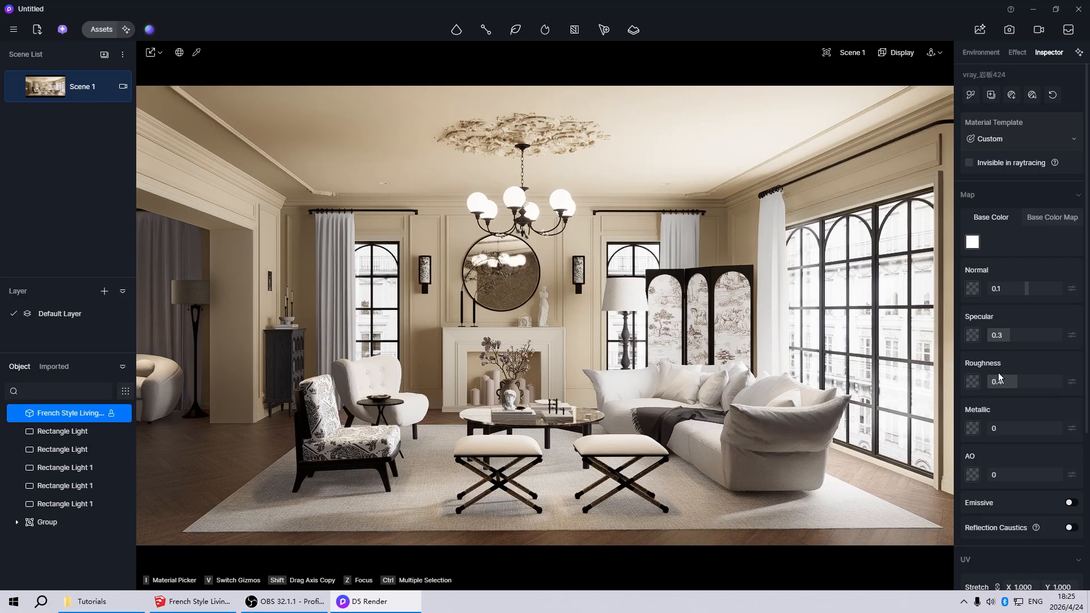
pyautogui.click(1050, 219)
pyautogui.click(1071, 242)
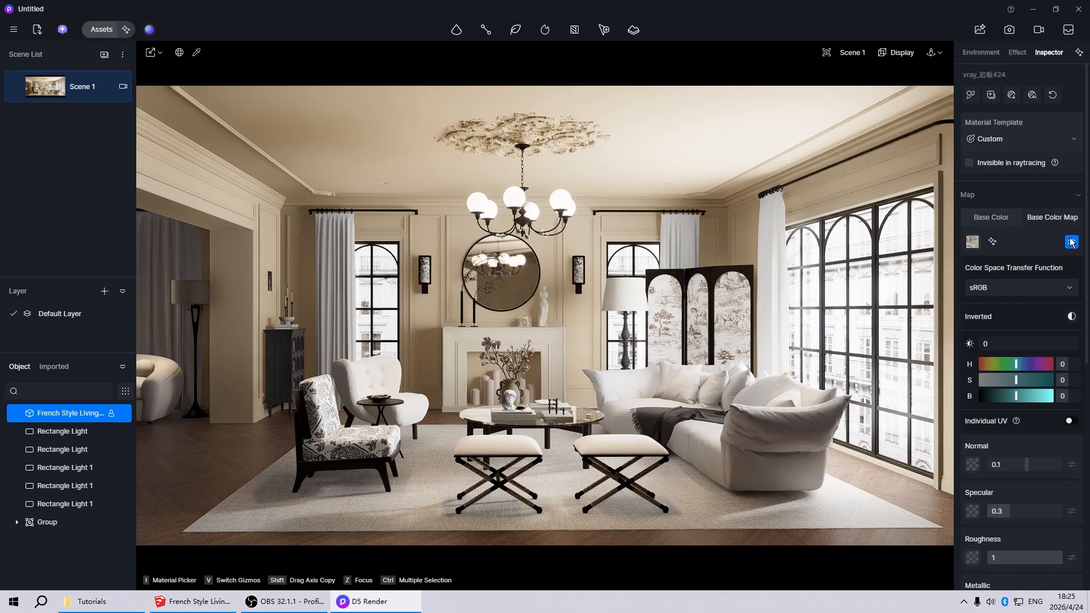
pyautogui.moveTo(1016, 396); pyautogui.dragTo(1024, 396)
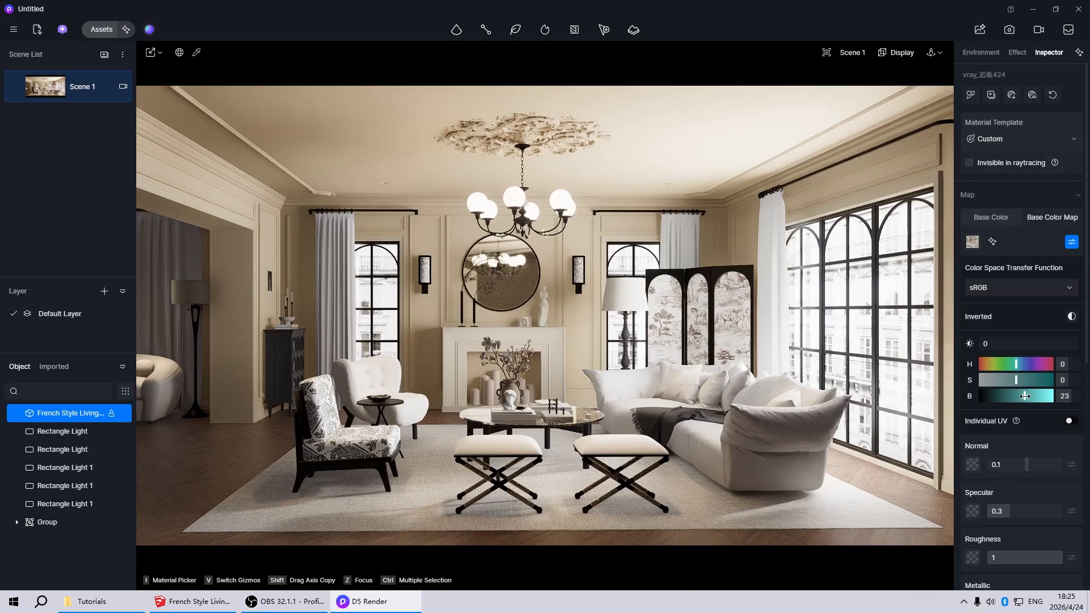
pyautogui.click(580, 311)
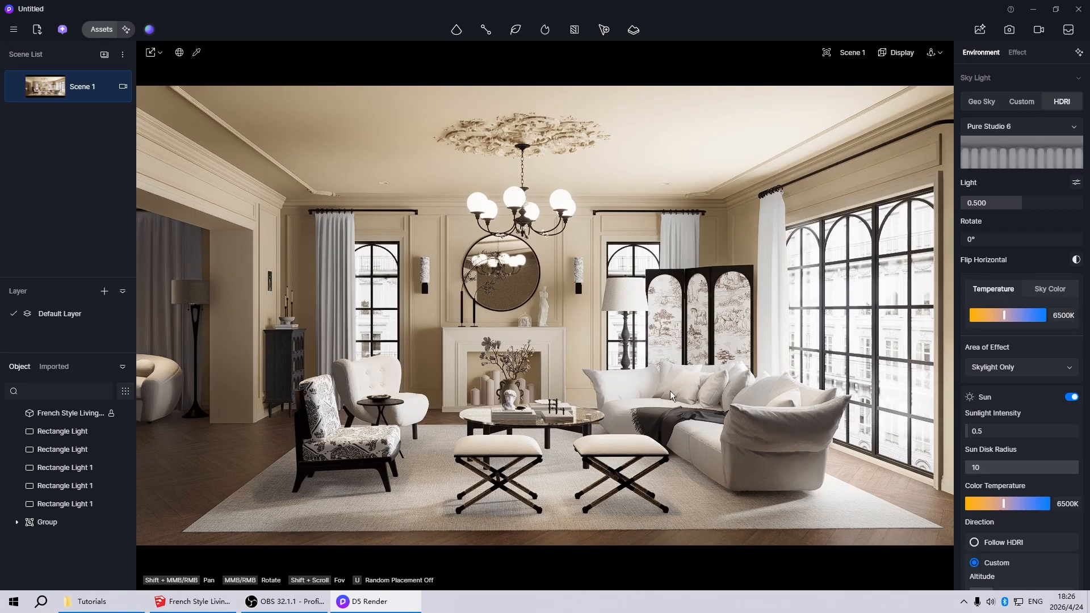
# Step: Lighten the folding screen frame's base color to HSV value (V) 27
pyautogui.click(716, 271)
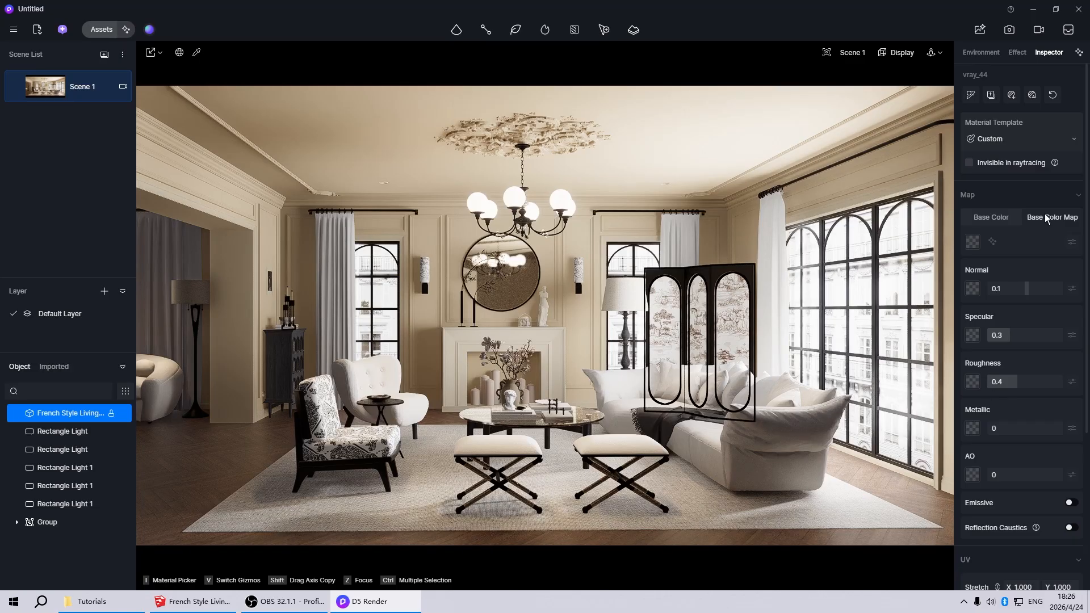
pyautogui.click(998, 217)
pyautogui.click(972, 242)
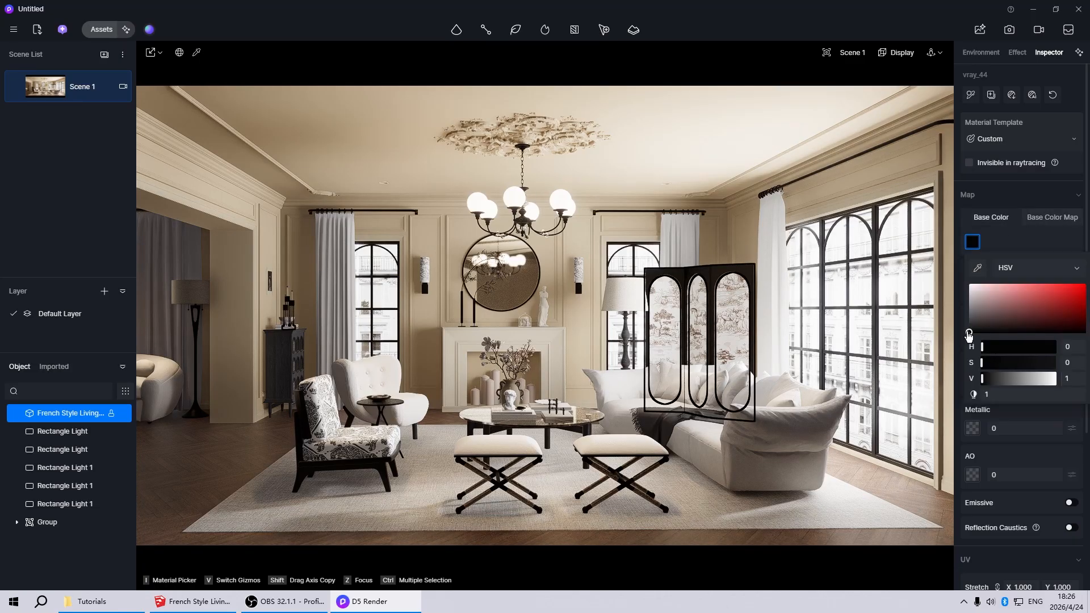
pyautogui.moveTo(969, 335); pyautogui.dragTo(959, 319)
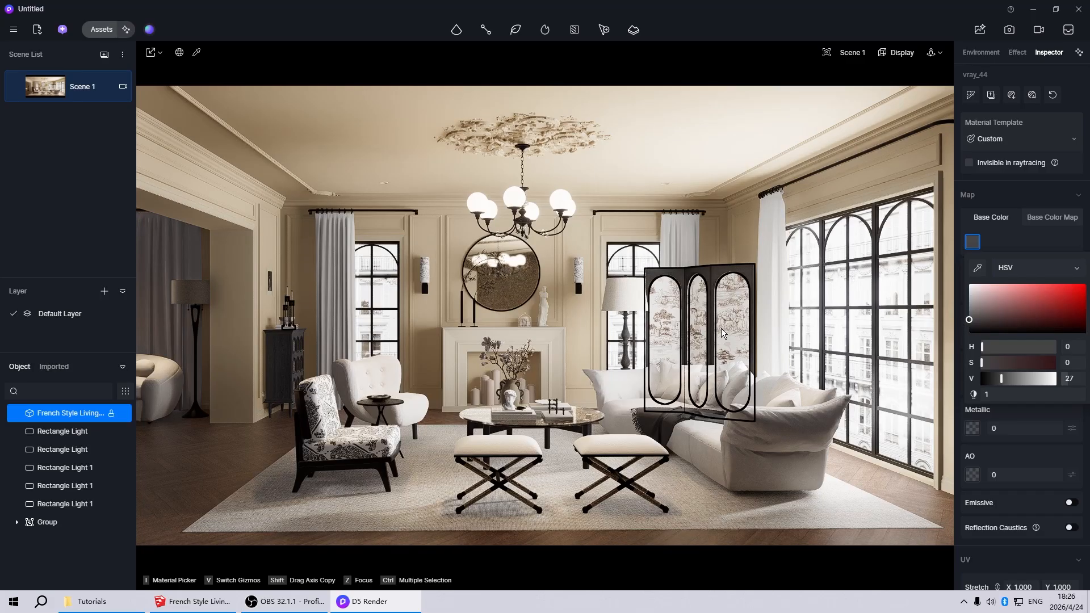
pyautogui.click(757, 339)
# Step: Lighten the black window frames' base color to HSV value (V) 20
pyautogui.click(820, 283)
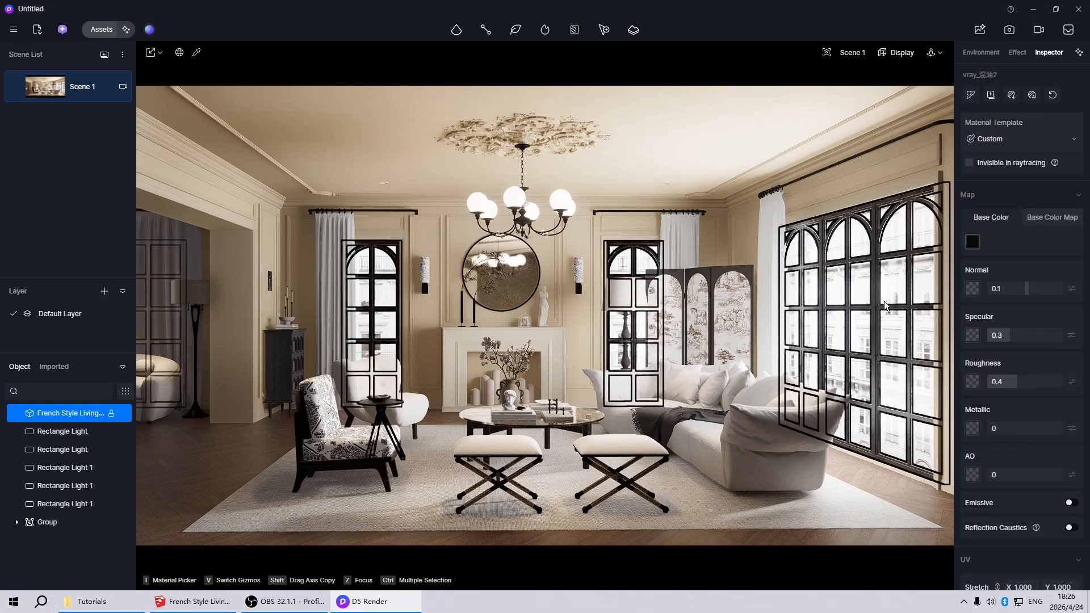
pyautogui.click(972, 242)
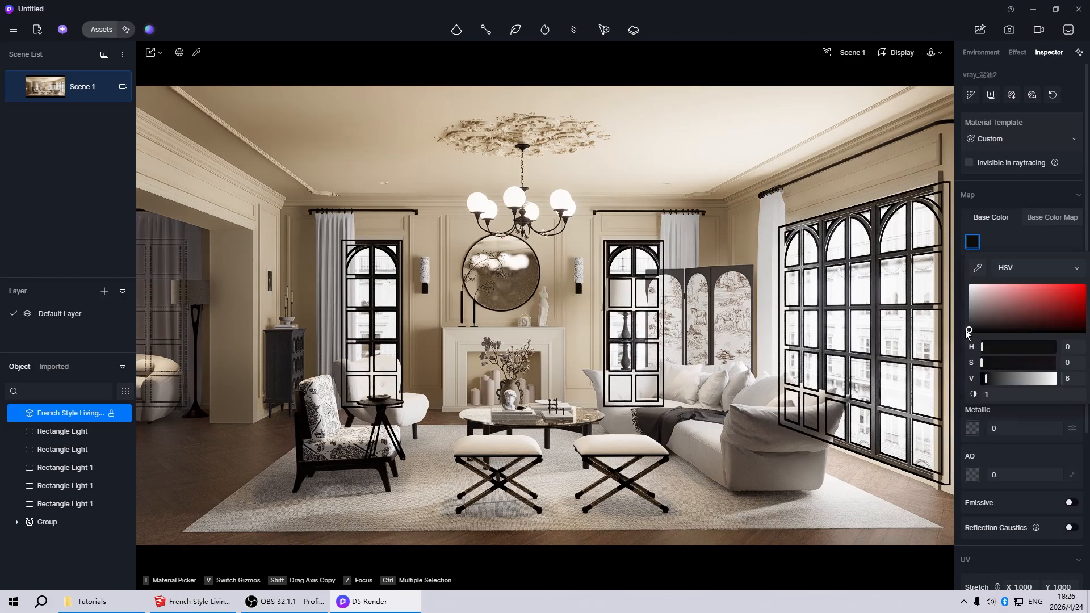
pyautogui.moveTo(968, 330); pyautogui.dragTo(968, 323)
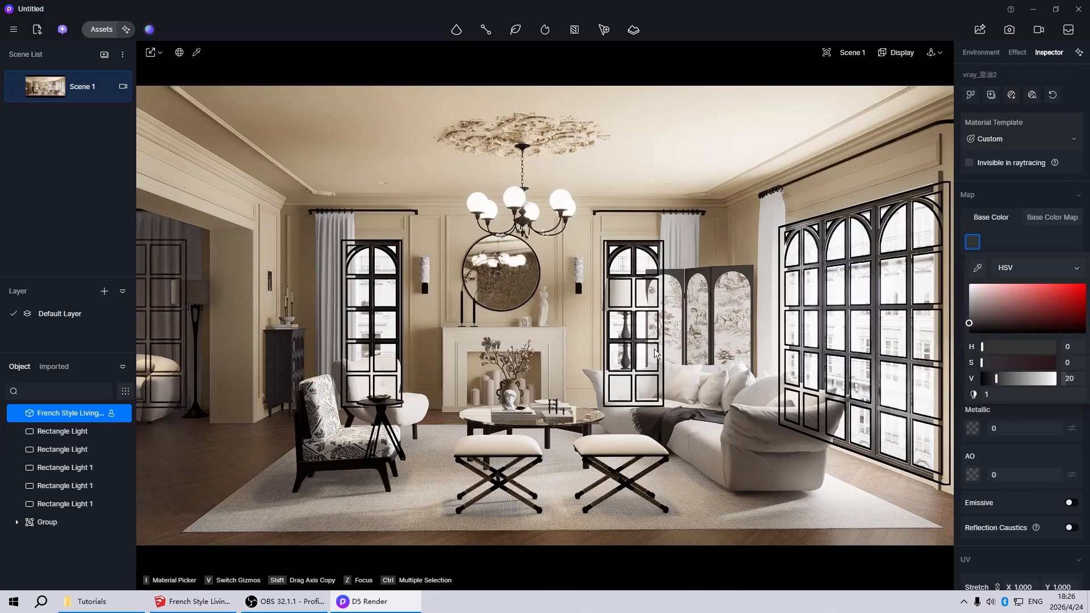
pyautogui.click(656, 356)
# Step: Slightly raise the base color map's brightness (B) on the two stools' dark frames
pyautogui.click(499, 486)
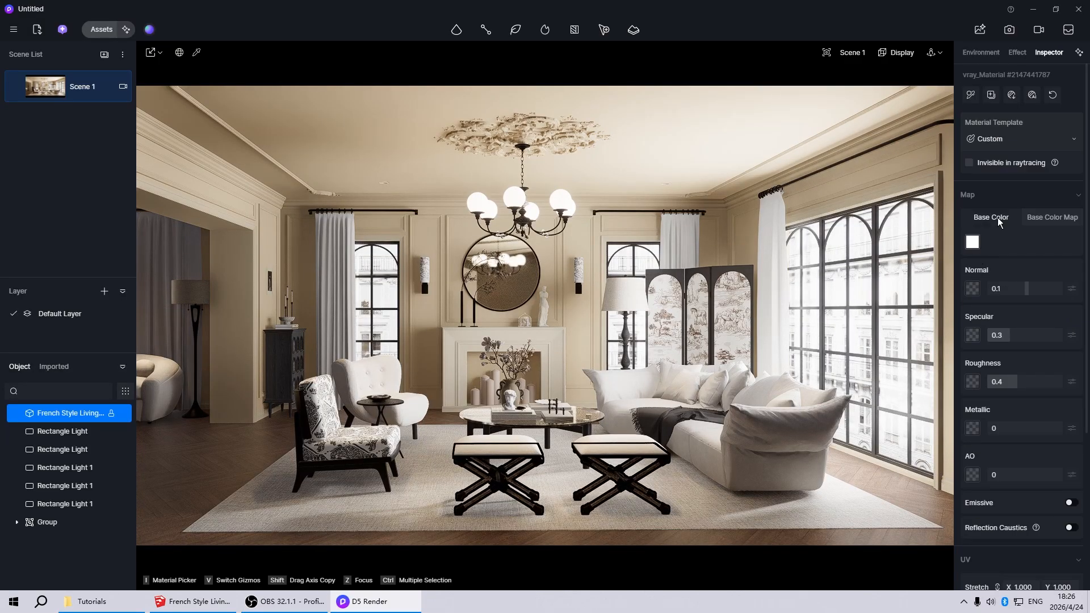
pyautogui.click(1050, 220)
pyautogui.click(1071, 242)
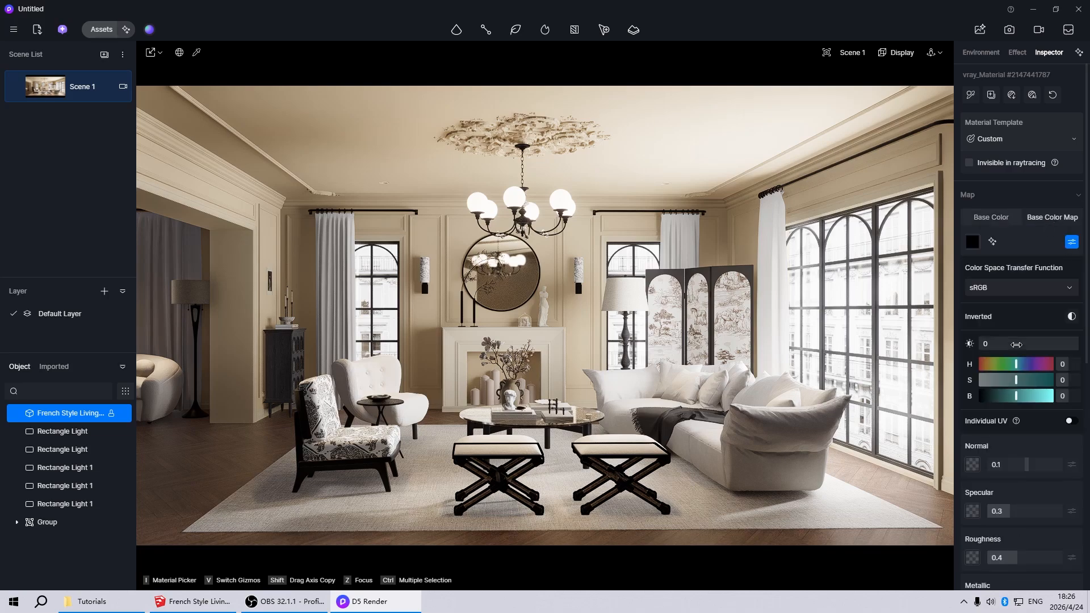
pyautogui.click(1020, 396)
pyautogui.press('Escape')
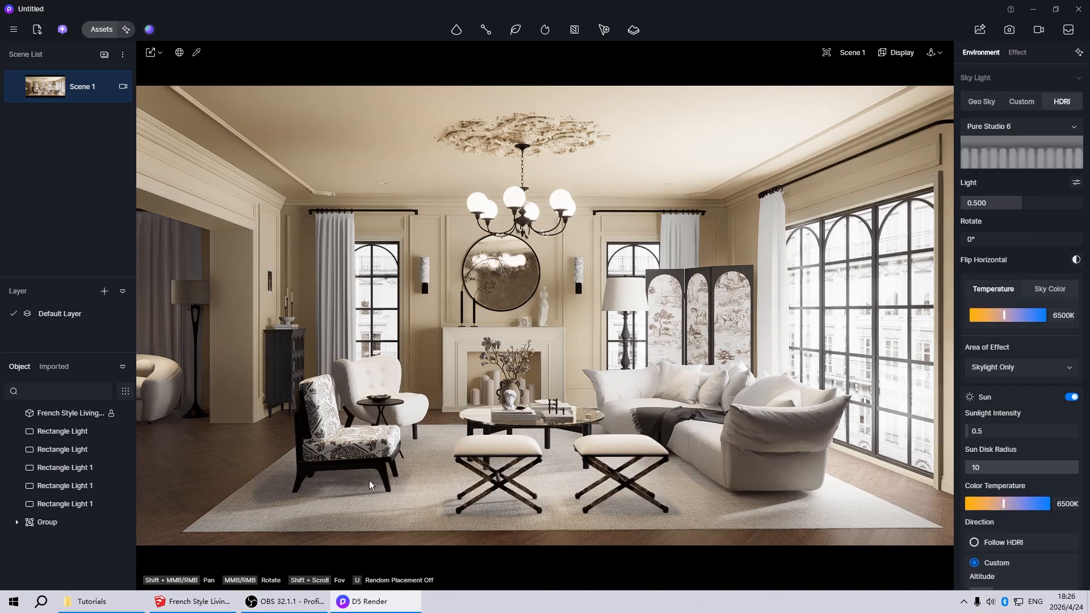
# Step: Set the base color map's brightness (B) to 6 for the patterned lounge chair's dark frame
pyautogui.click(351, 466)
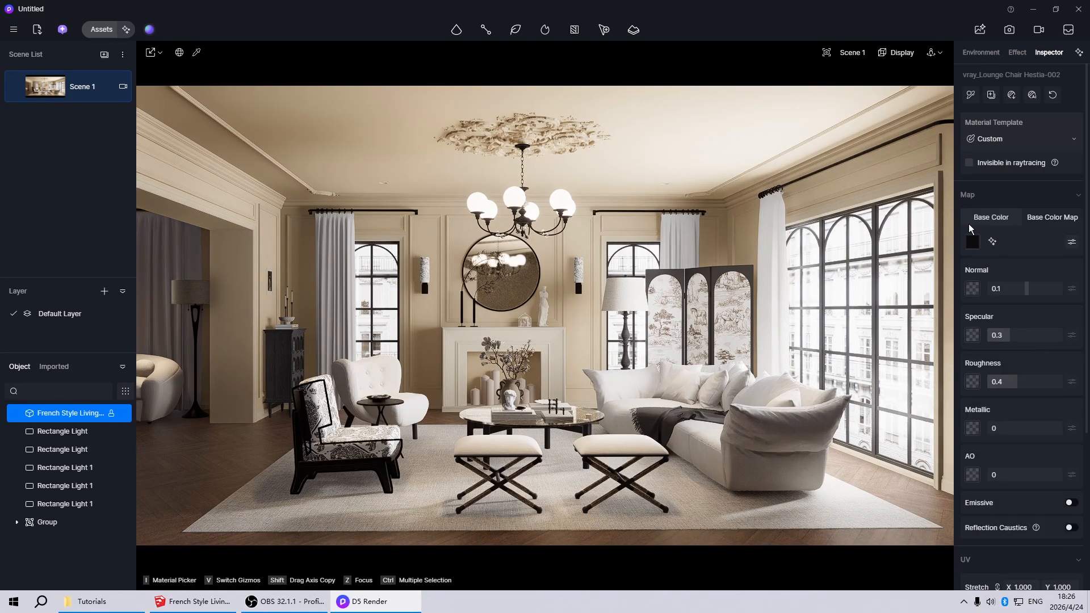
pyautogui.click(1071, 242)
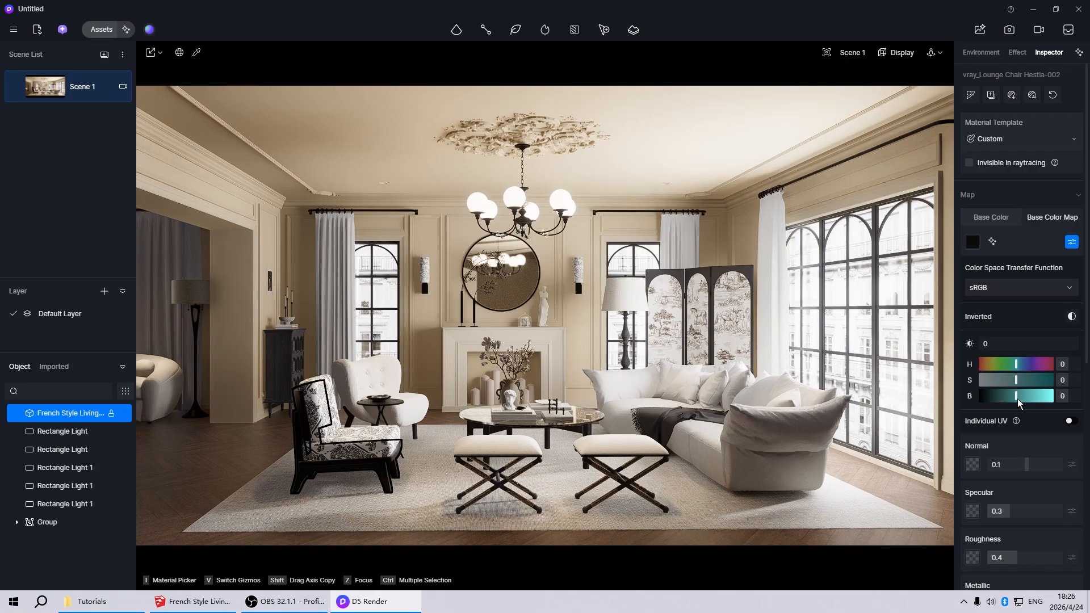
pyautogui.moveTo(1017, 399); pyautogui.dragTo(1019, 397)
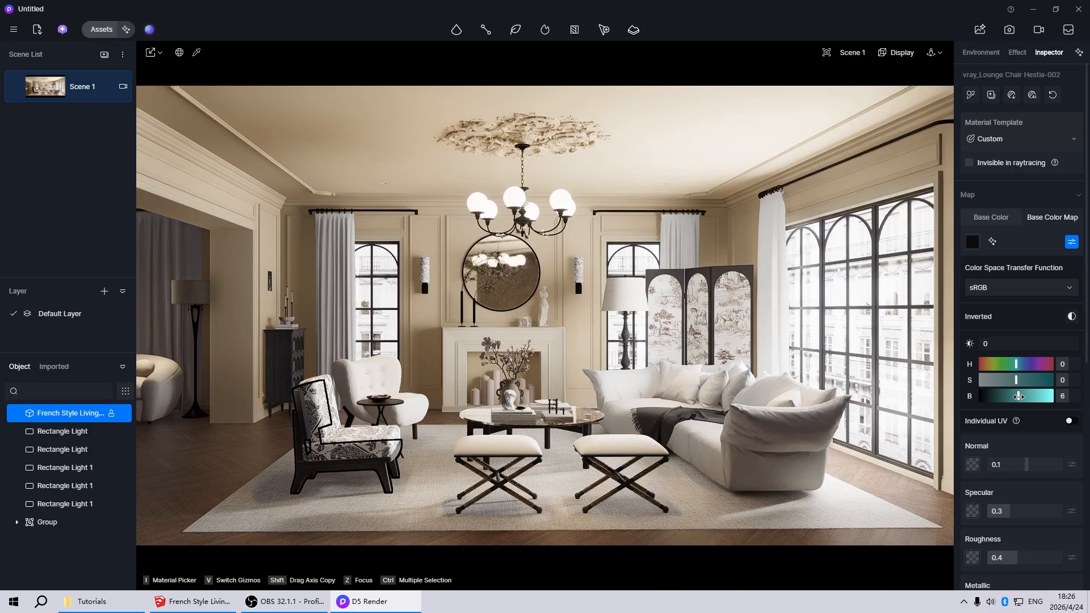
pyautogui.click(415, 437)
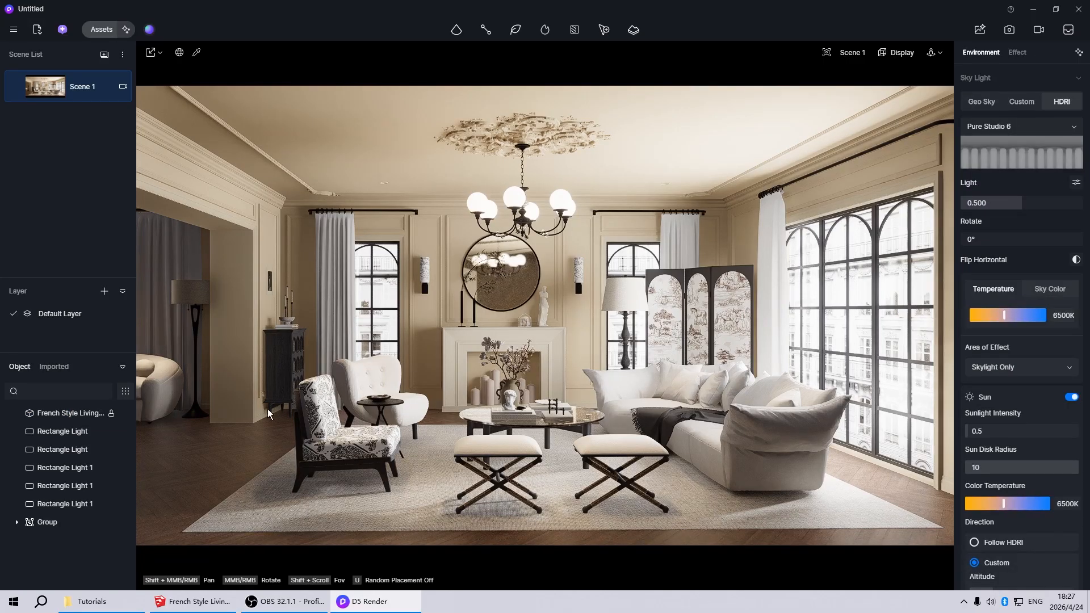
# Step: Set the dark cabinet's base color map brightness (B) to 2 and its roughness to 0.2
pyautogui.click(277, 370)
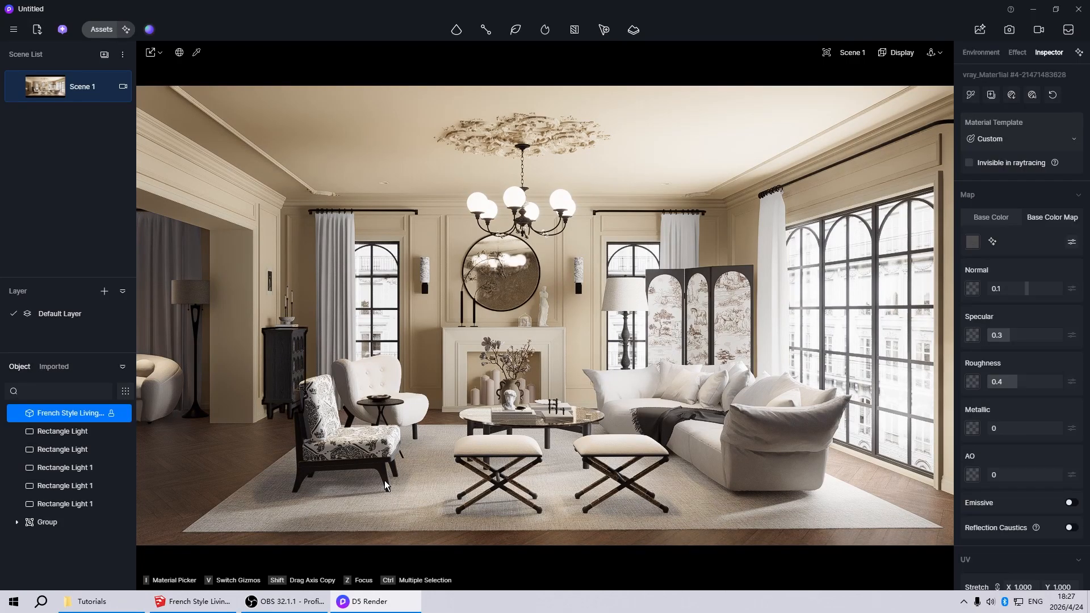
pyautogui.click(1070, 242)
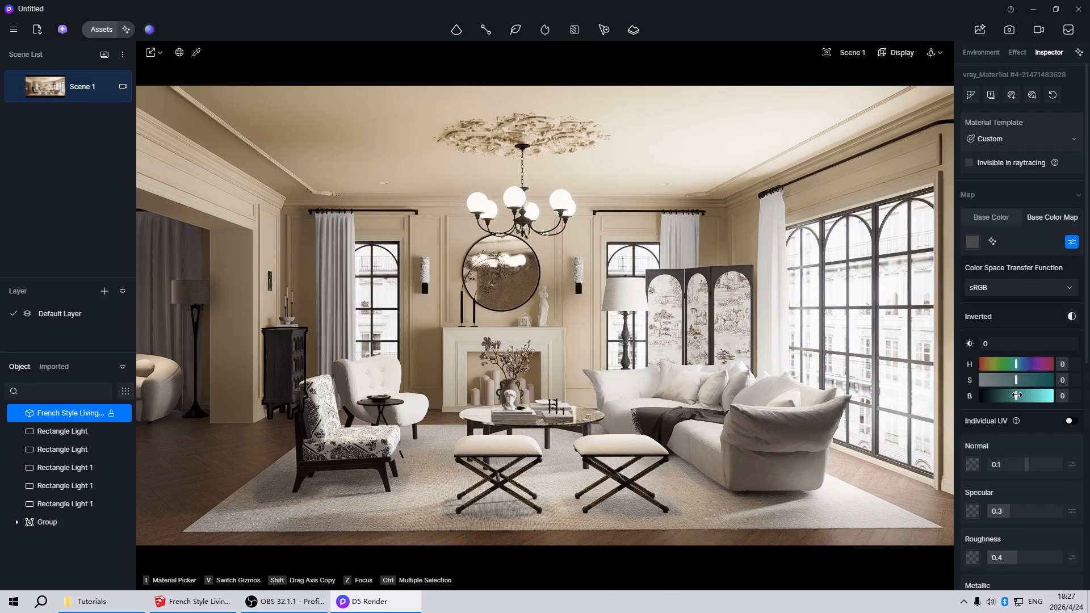
pyautogui.moveTo(1017, 395); pyautogui.dragTo(1016, 396)
pyautogui.scroll(-3, 1033, 420)
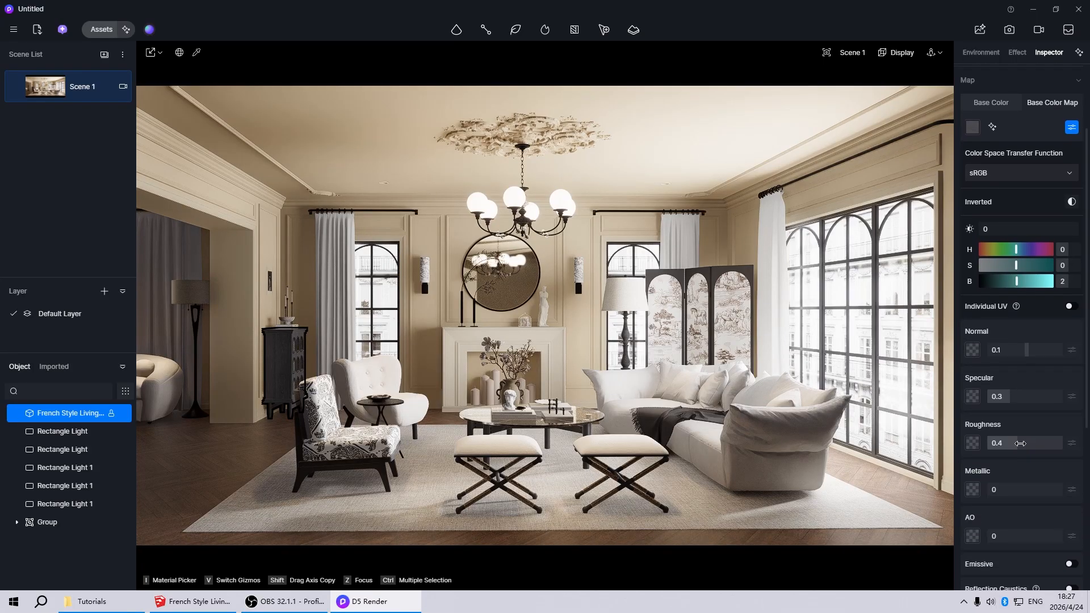
pyautogui.click(1020, 443)
pyautogui.press('Return')
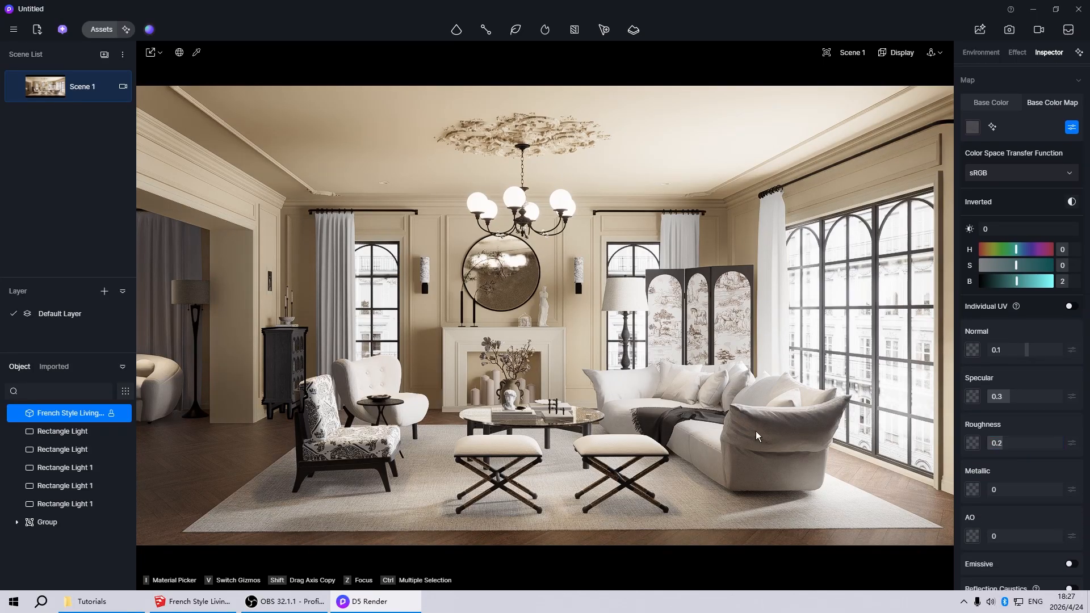
pyautogui.click(755, 431)
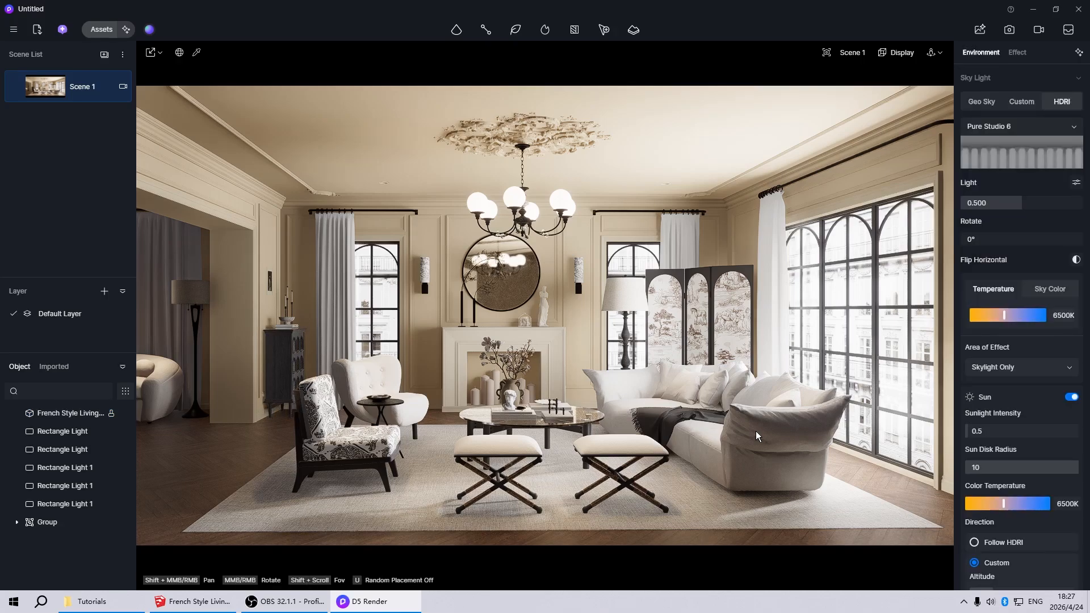
# Step: Lighten the base color of the wall sconces' dark lower part to HSV value (V) 36
pyautogui.click(579, 289)
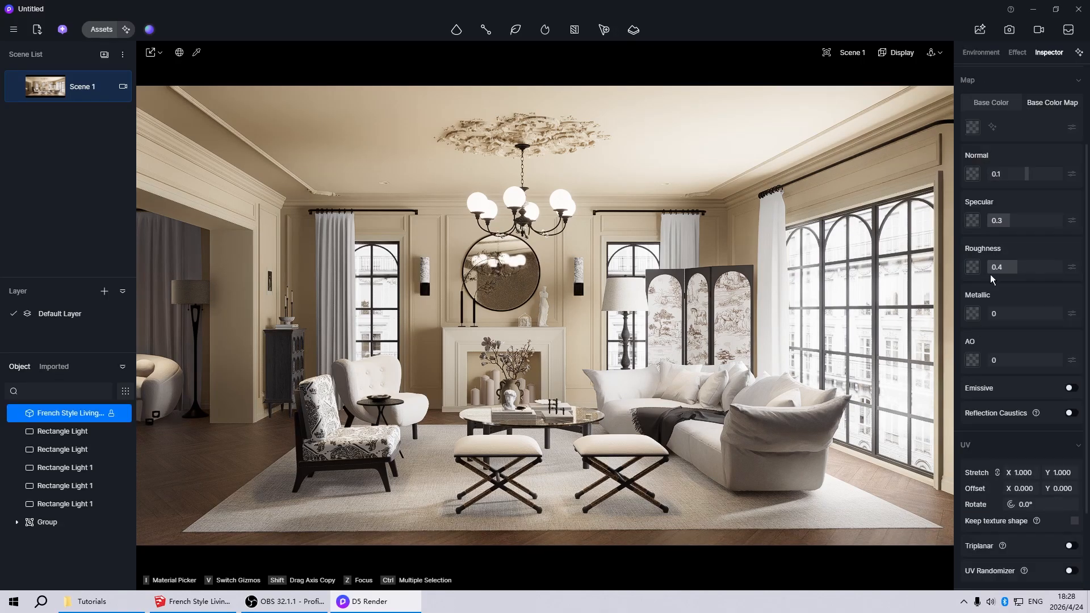
pyautogui.scroll(2, 1040, 340)
pyautogui.click(990, 204)
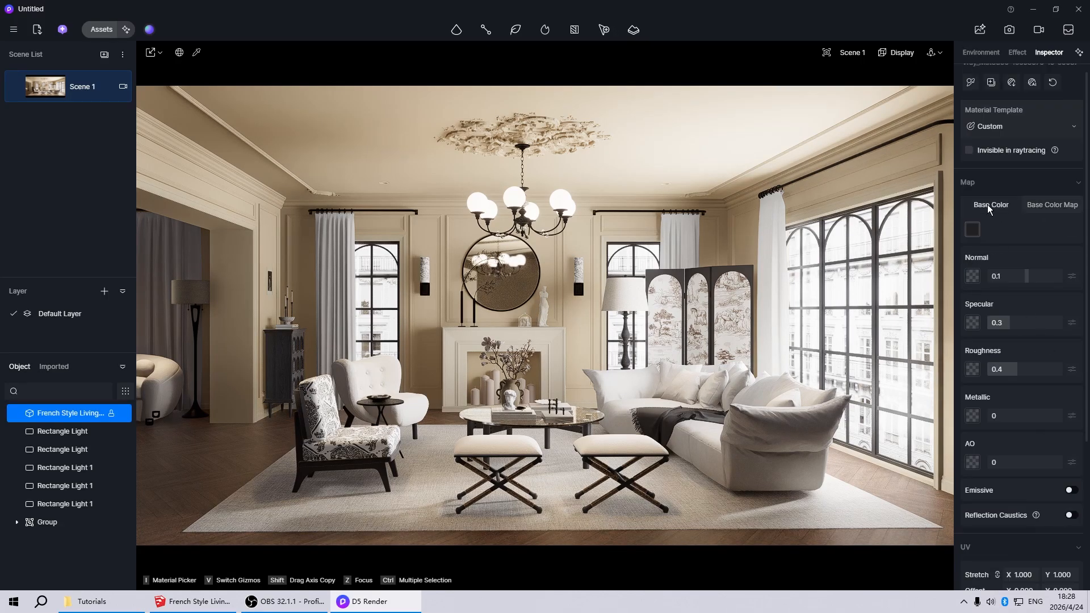
pyautogui.click(973, 229)
pyautogui.moveTo(969, 317); pyautogui.dragTo(961, 306)
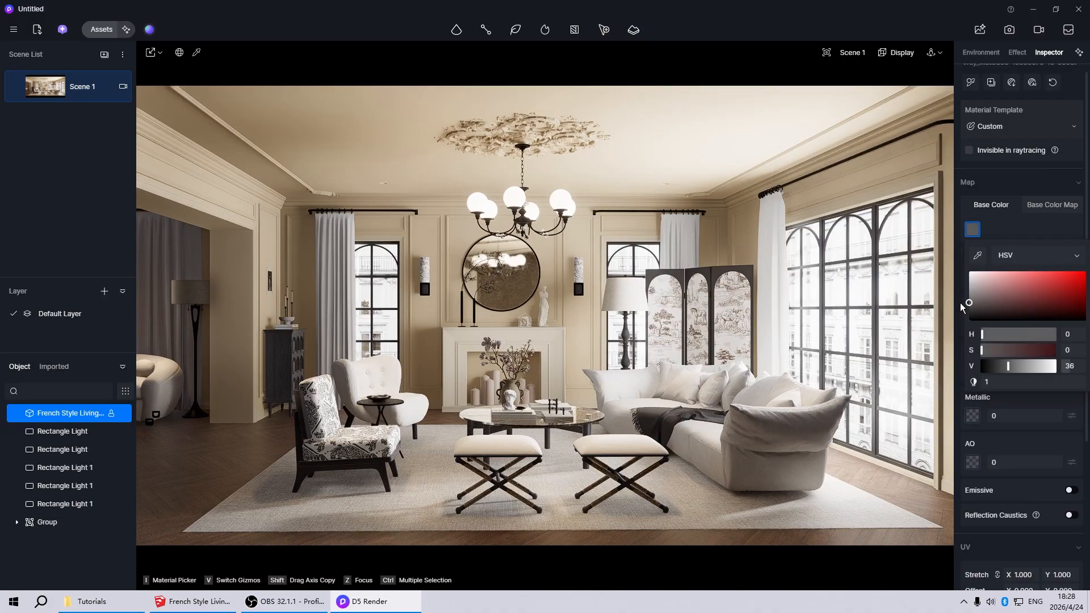
pyautogui.press('Escape')
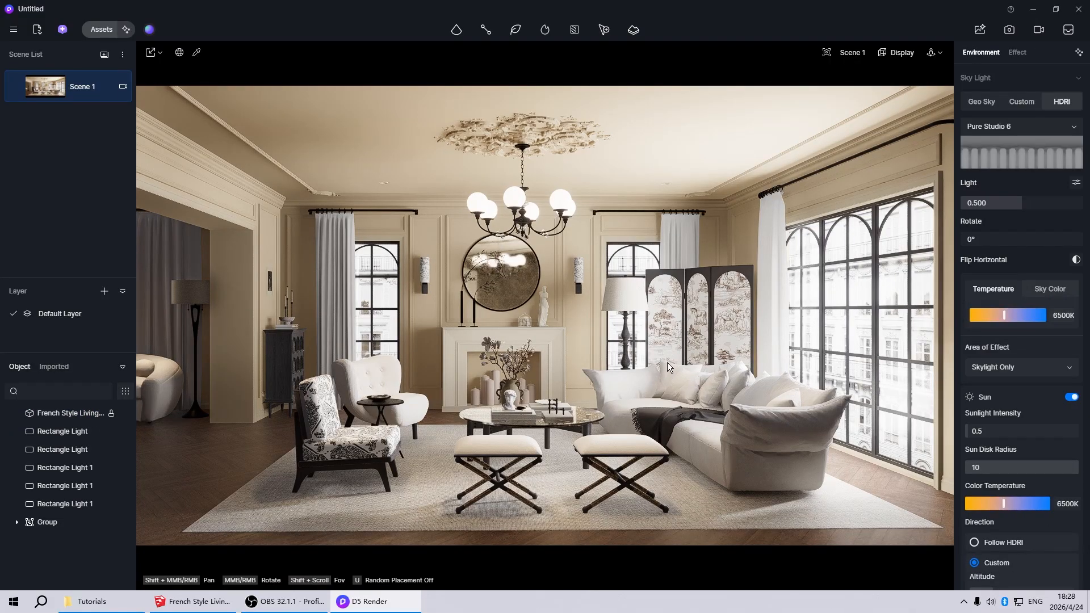
# Step: Set the roughness of the turned lamp stand behind the sofa to 0
pyautogui.click(624, 333)
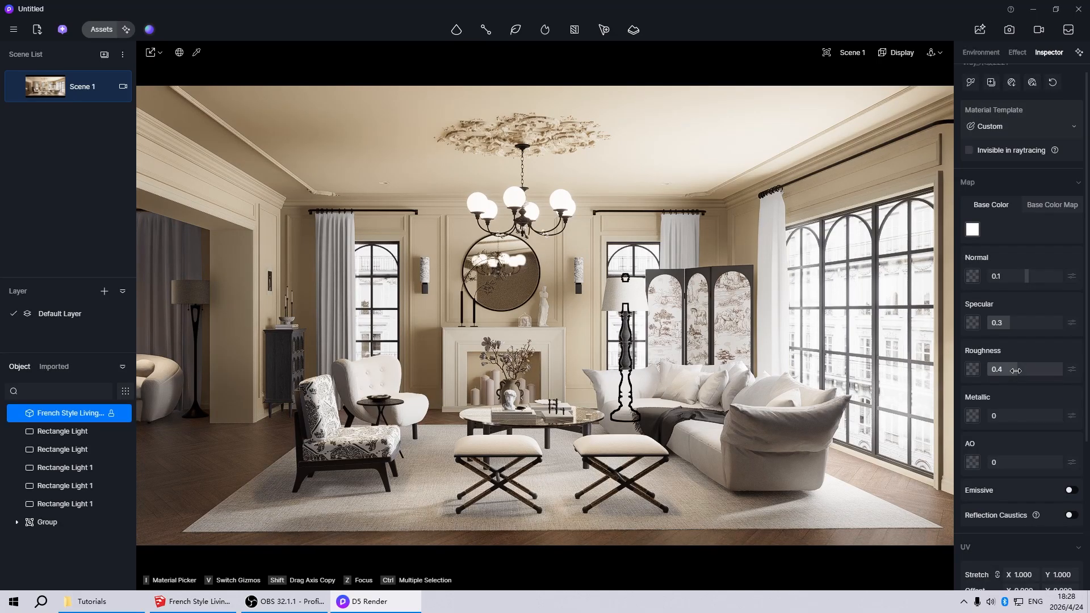
pyautogui.moveTo(1016, 370); pyautogui.dragTo(965, 372)
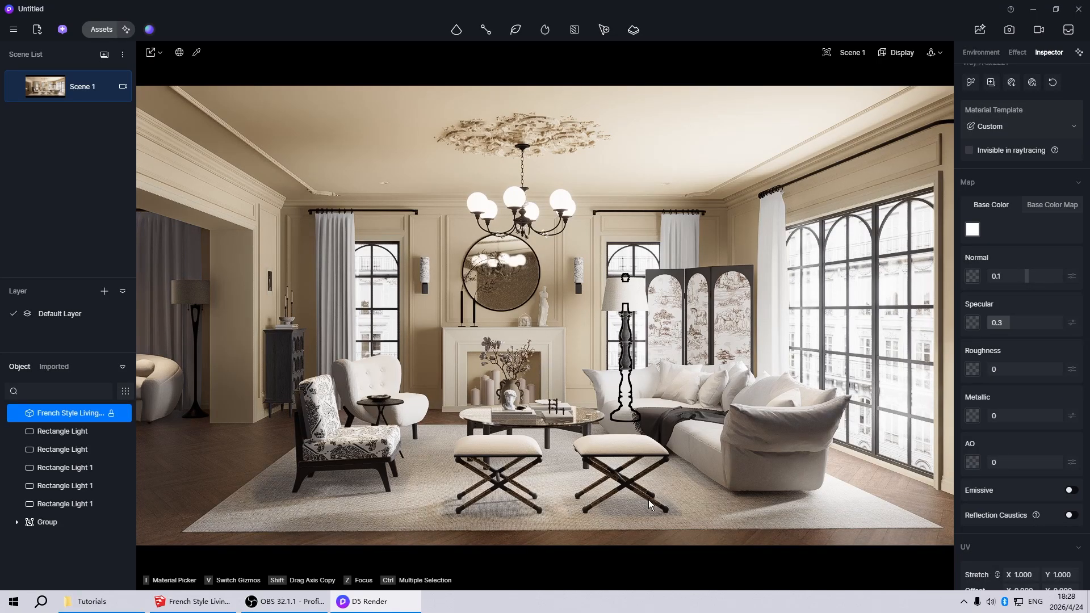
pyautogui.press('Escape')
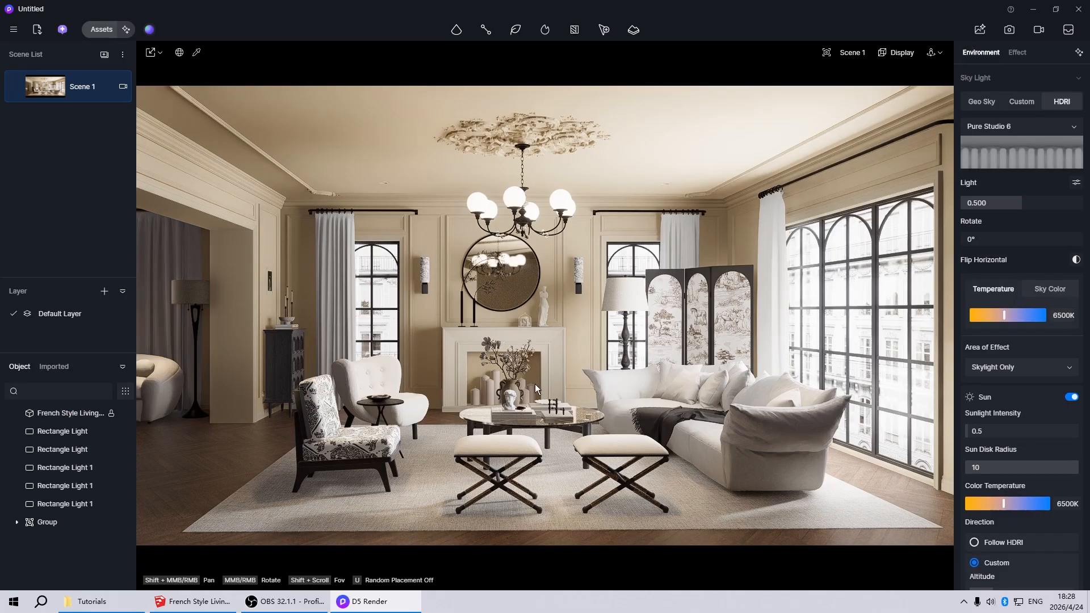
# Step: Set the roughness of the handled vase and the black sculptural ornament on the coffee table to 0
pyautogui.click(512, 384)
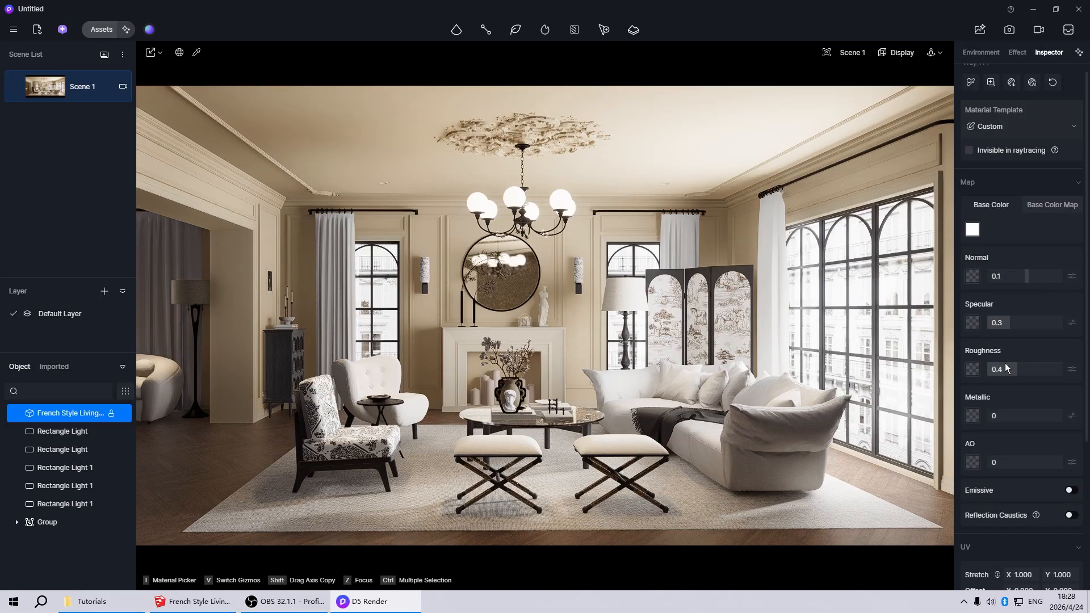
pyautogui.moveTo(1004, 368); pyautogui.dragTo(956, 373)
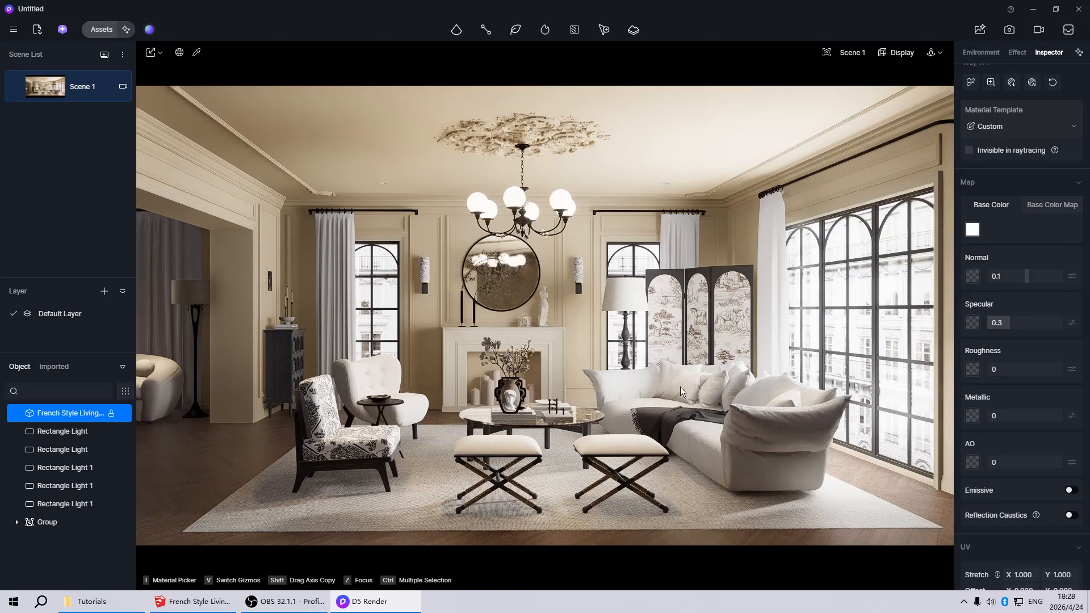
pyautogui.scroll(10, 554, 384)
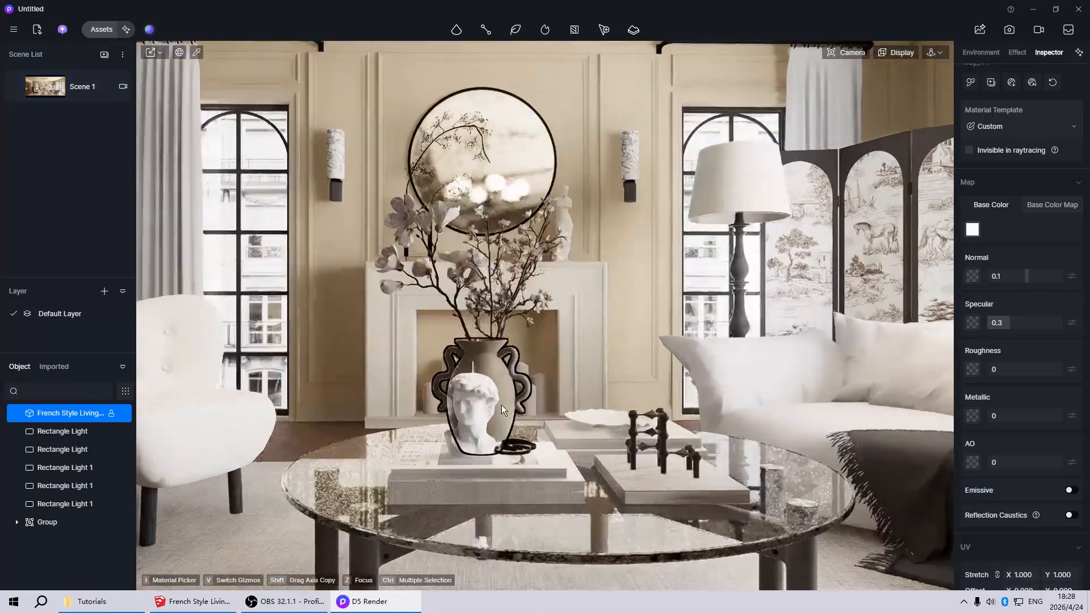
pyautogui.scroll(5, 503, 391)
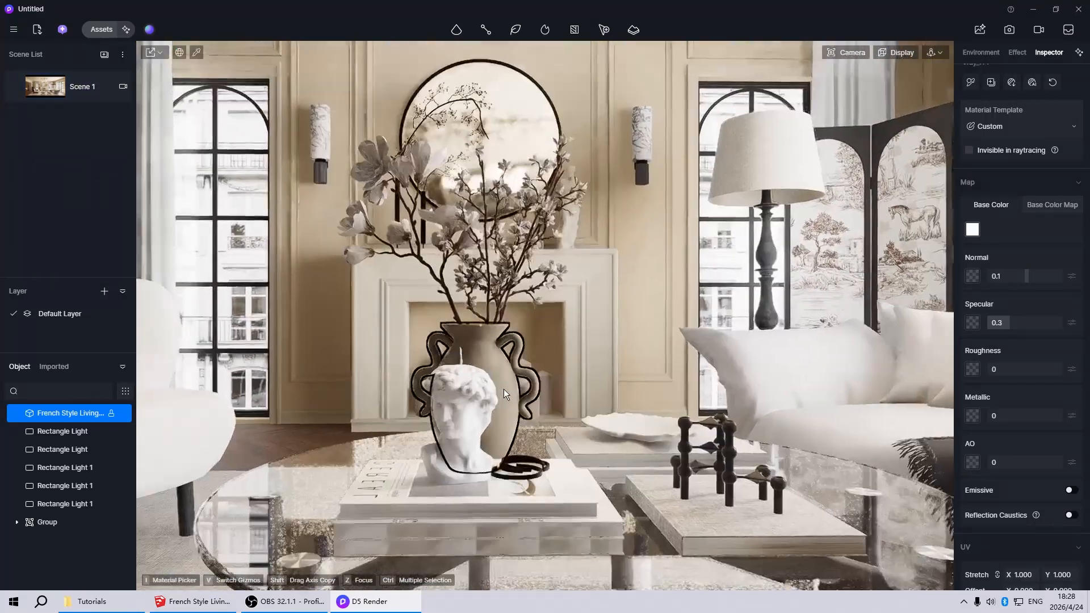
pyautogui.scroll(-5, 503, 389)
pyautogui.scroll(5, 694, 443)
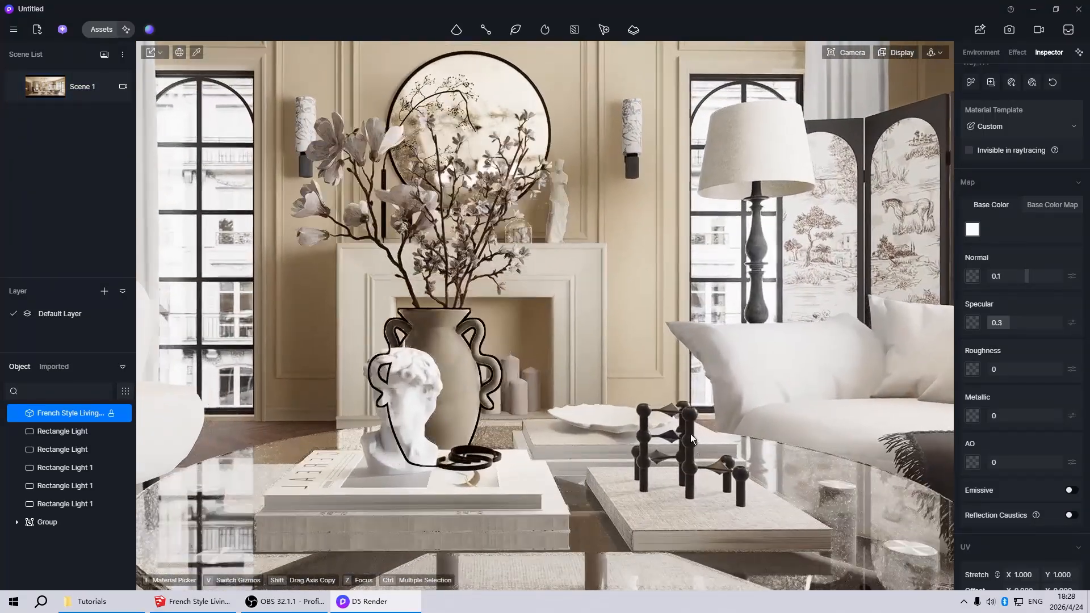
pyautogui.click(690, 434)
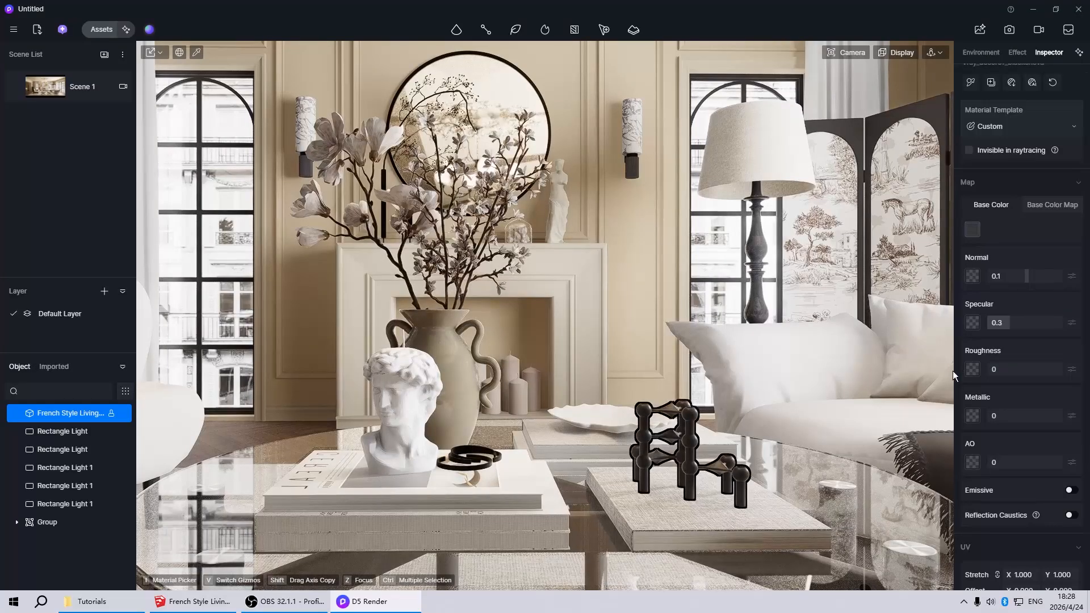
# Step: Set the roughness of the candles inside the fireplace to 0
pyautogui.scroll(-5, 519, 446)
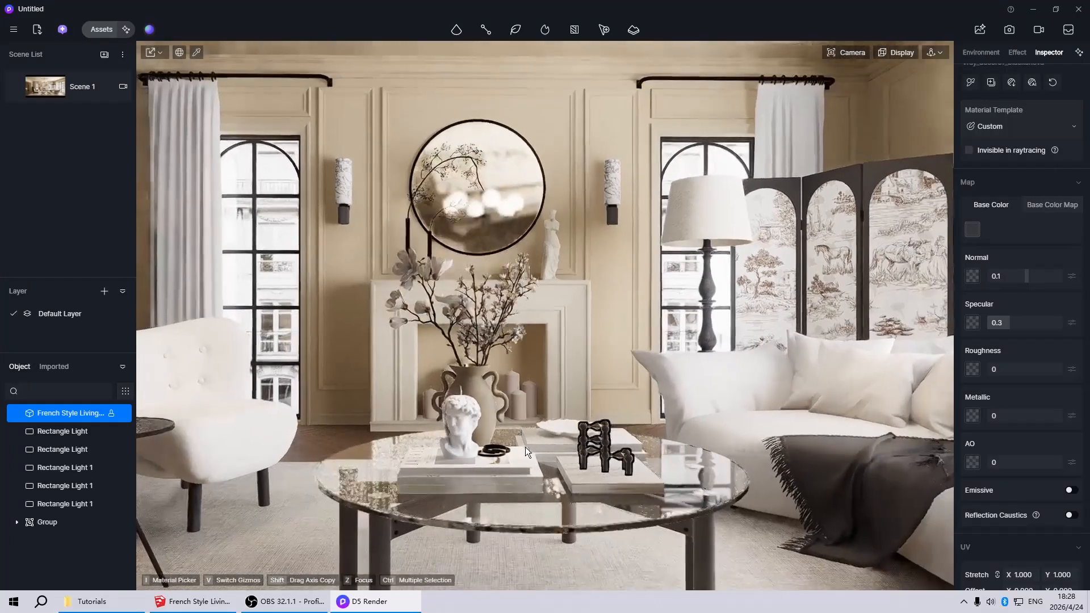
pyautogui.click(521, 400)
pyautogui.moveTo(1019, 369); pyautogui.dragTo(986, 370)
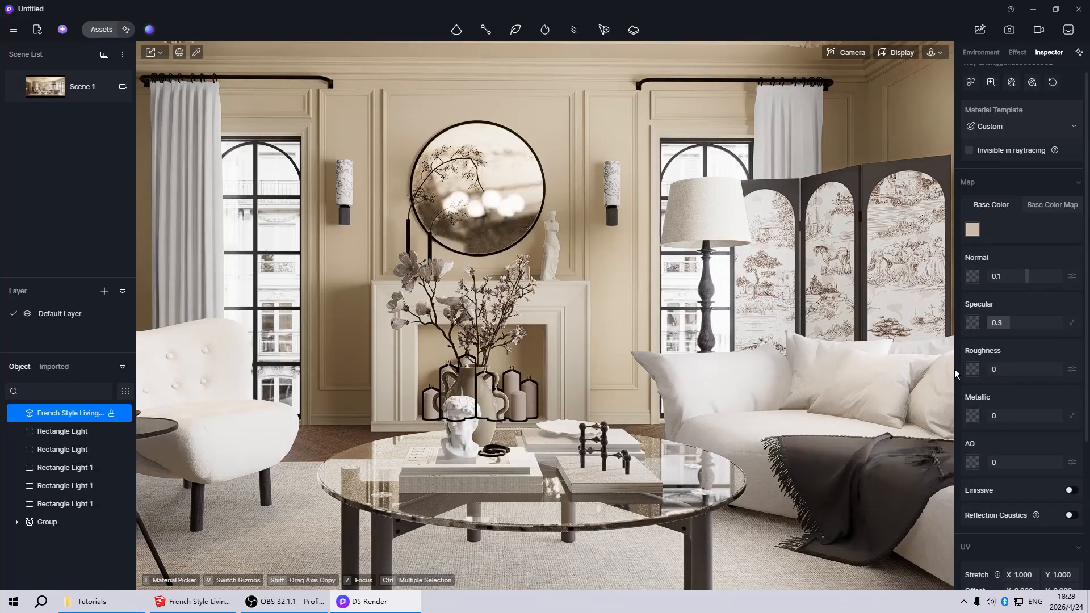
# Step: Set the coffee table glass's opacity to 0 and its base color to pure white (H 0, S 0, V 100)
pyautogui.click(528, 509)
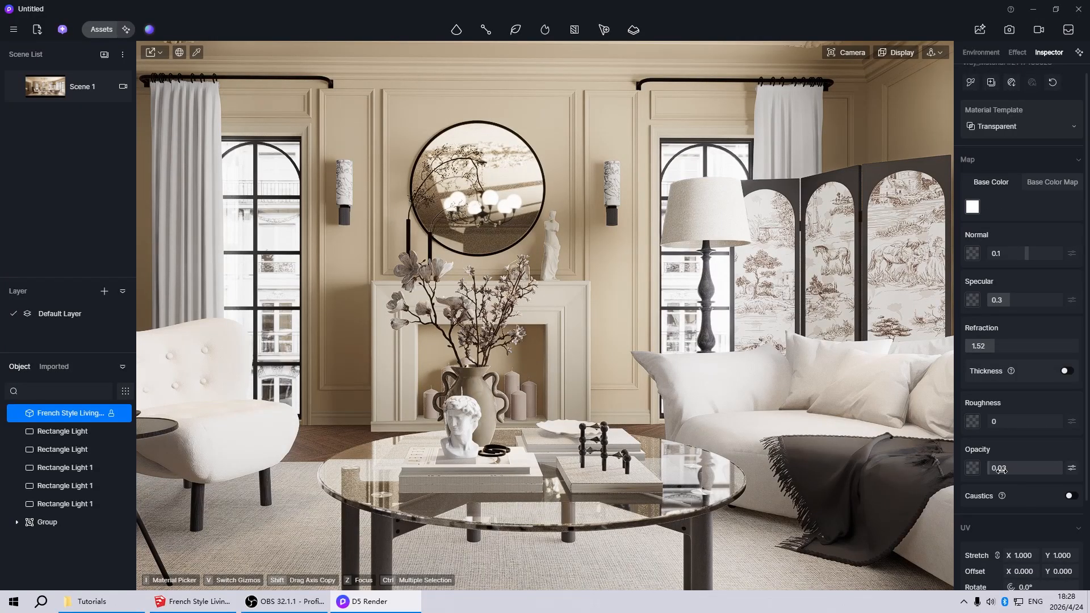
pyautogui.moveTo(1000, 468); pyautogui.dragTo(987, 469)
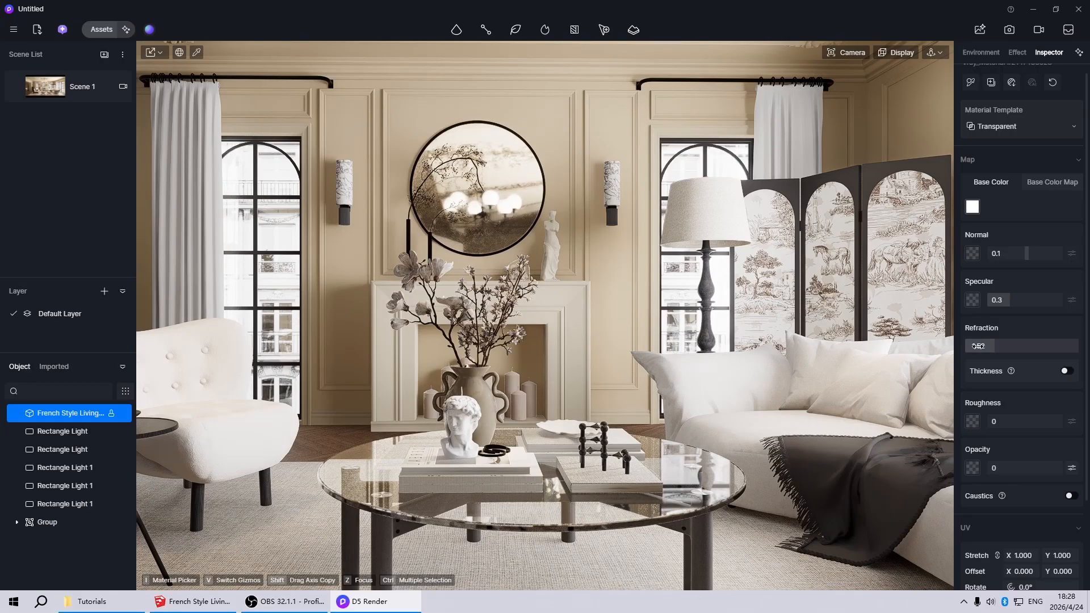
pyautogui.click(972, 207)
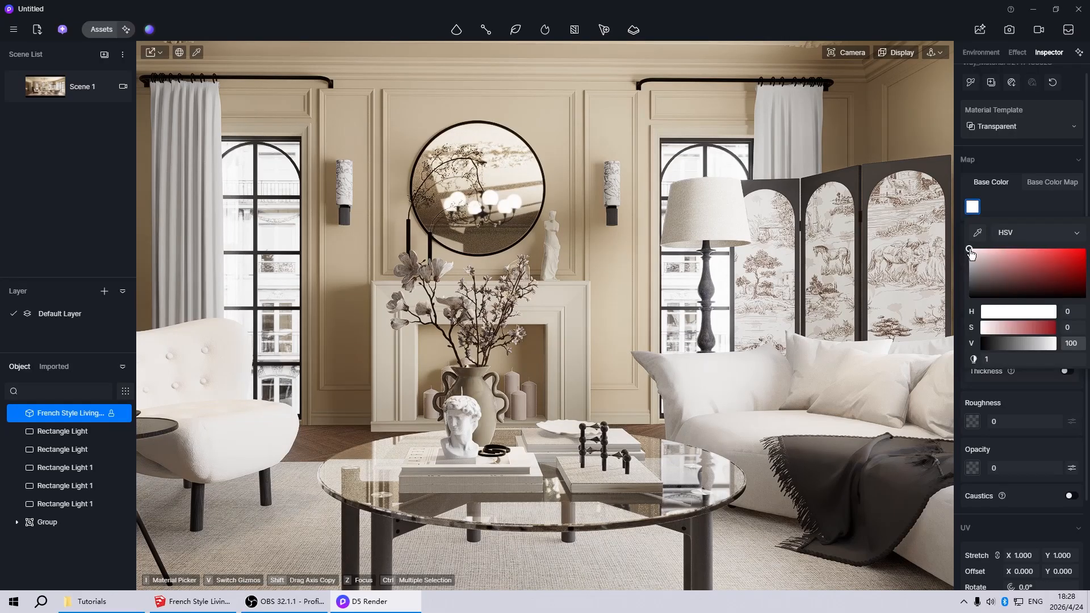
pyautogui.click(1029, 211)
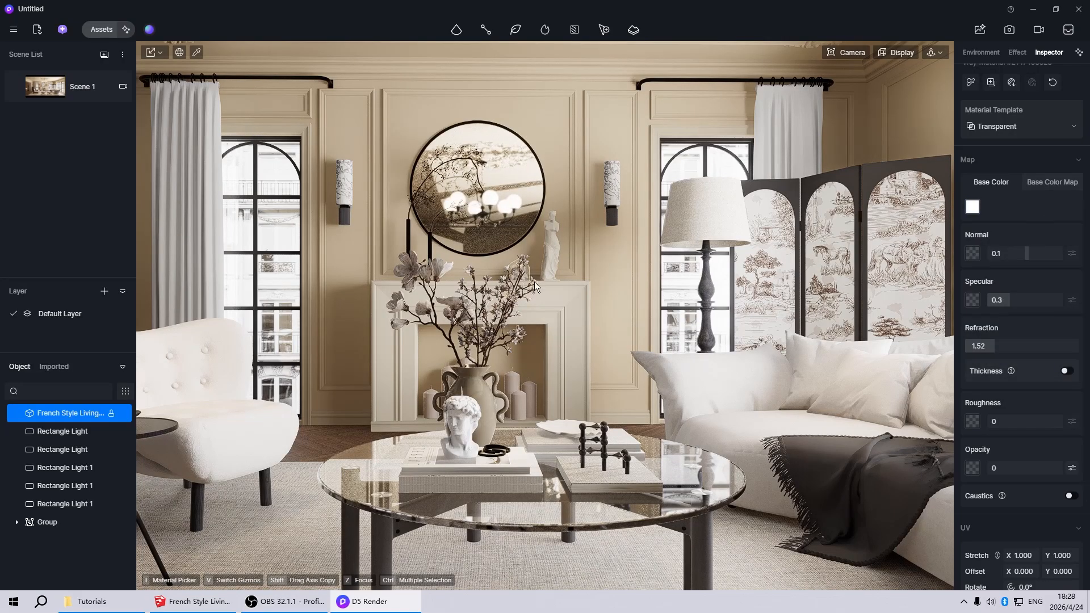
pyautogui.press('Escape')
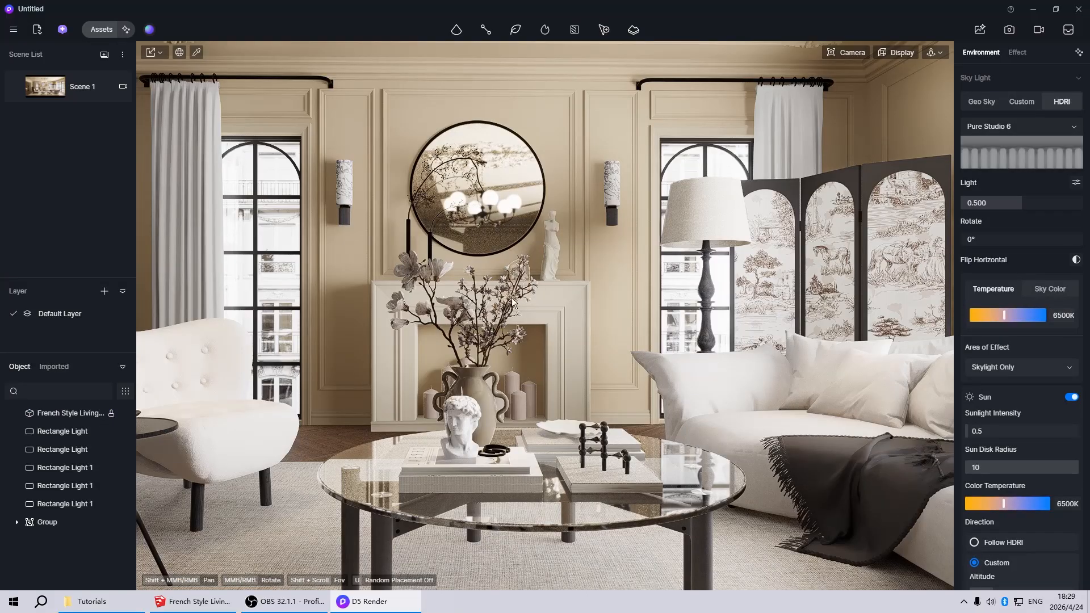
# Step: Set the large window's glass opacity to 0 and its base color to pure white (H 0, S 0, V 100)
pyautogui.scroll(-3, 471, 346)
pyautogui.scroll(-3, 471, 349)
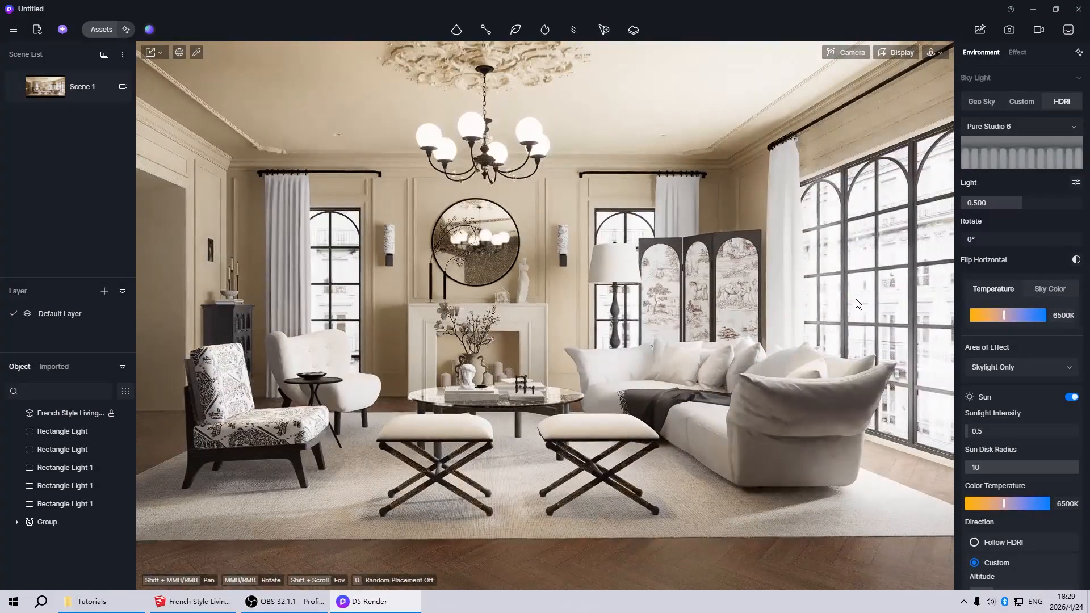
pyautogui.click(856, 298)
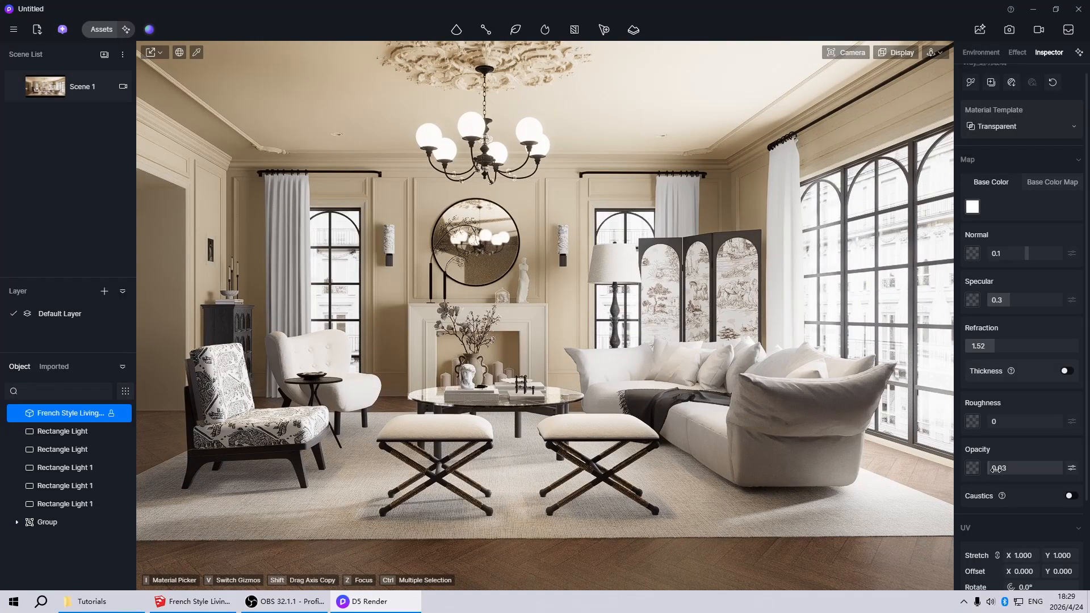
pyautogui.click(971, 206)
pyautogui.click(963, 251)
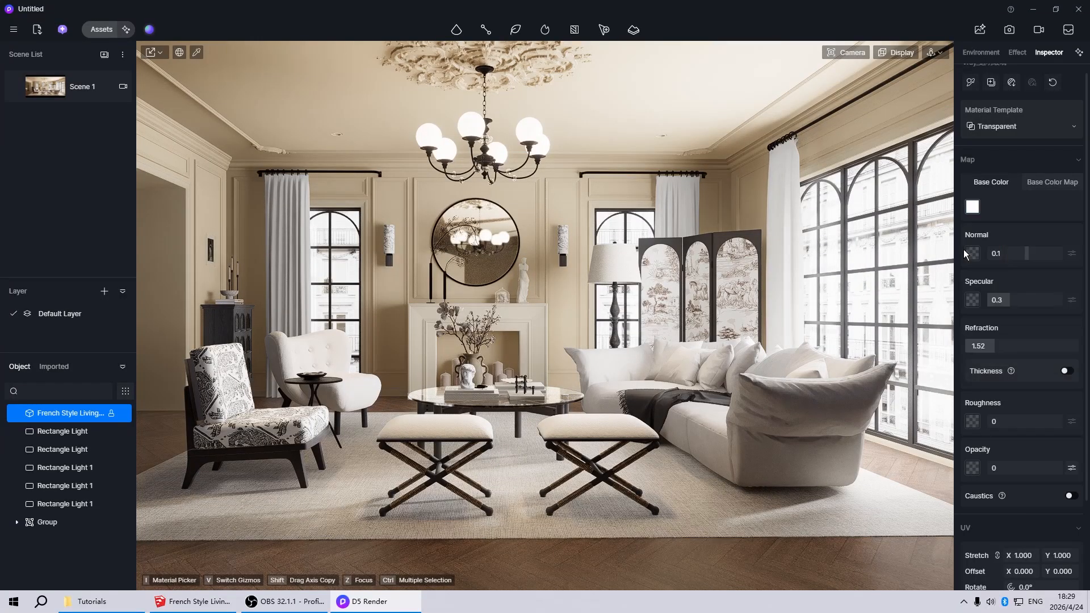
pyautogui.click(972, 208)
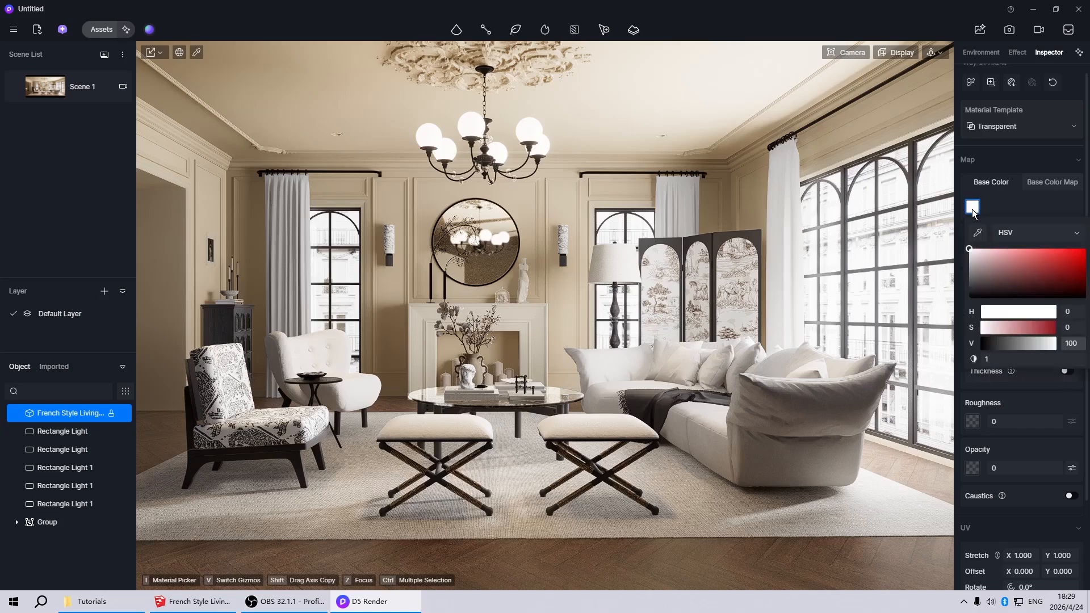
pyautogui.click(1004, 211)
pyautogui.click(832, 294)
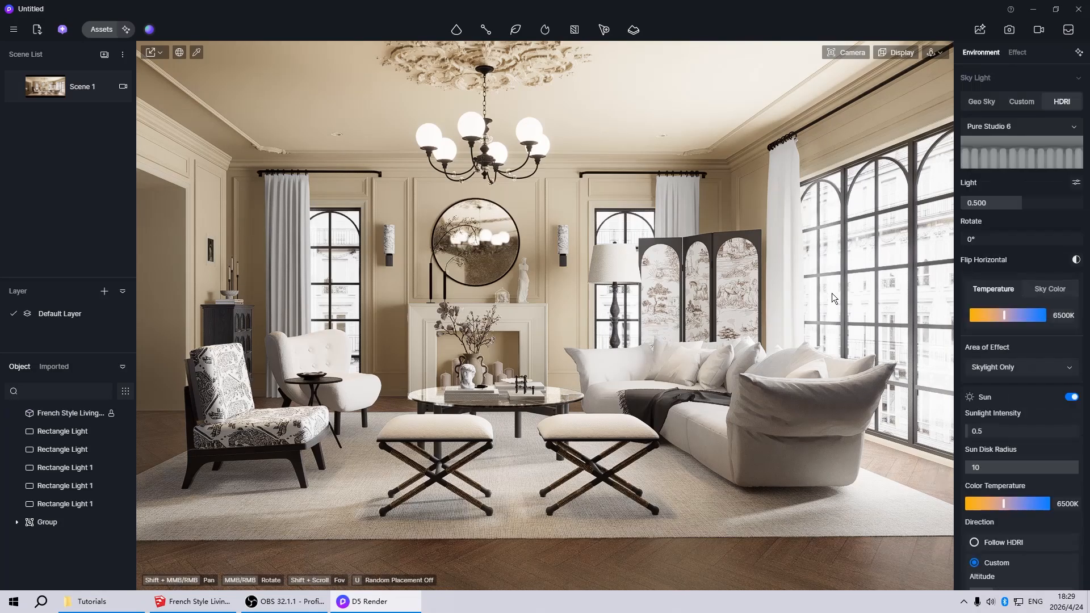
# Step: Return to the Scene 1 view and lighten the black curtain rods' base color to HSV value (V) 23
pyautogui.click(64, 93)
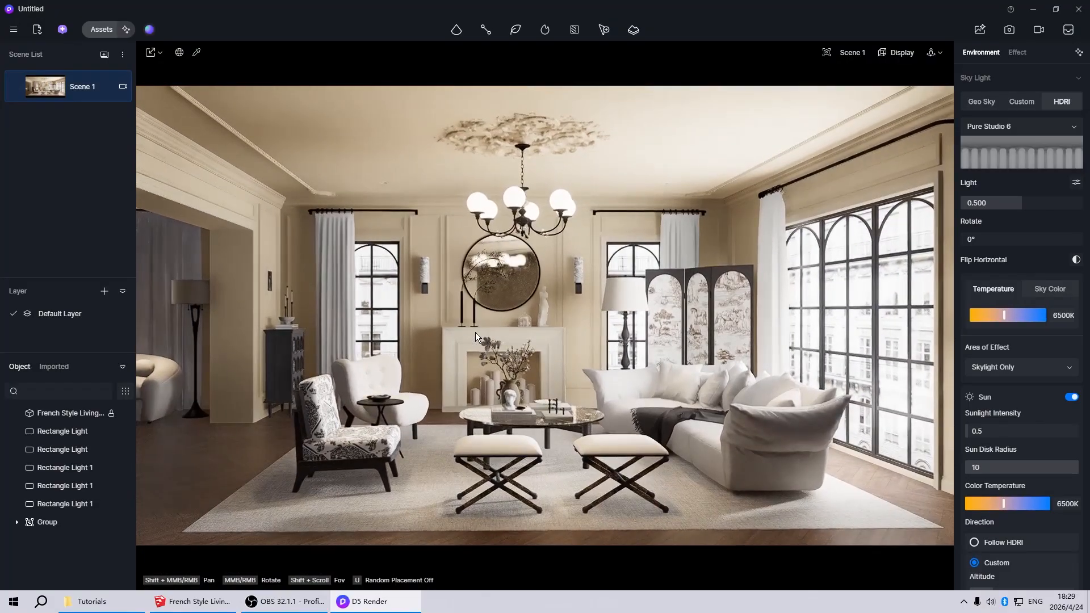
pyautogui.click(814, 172)
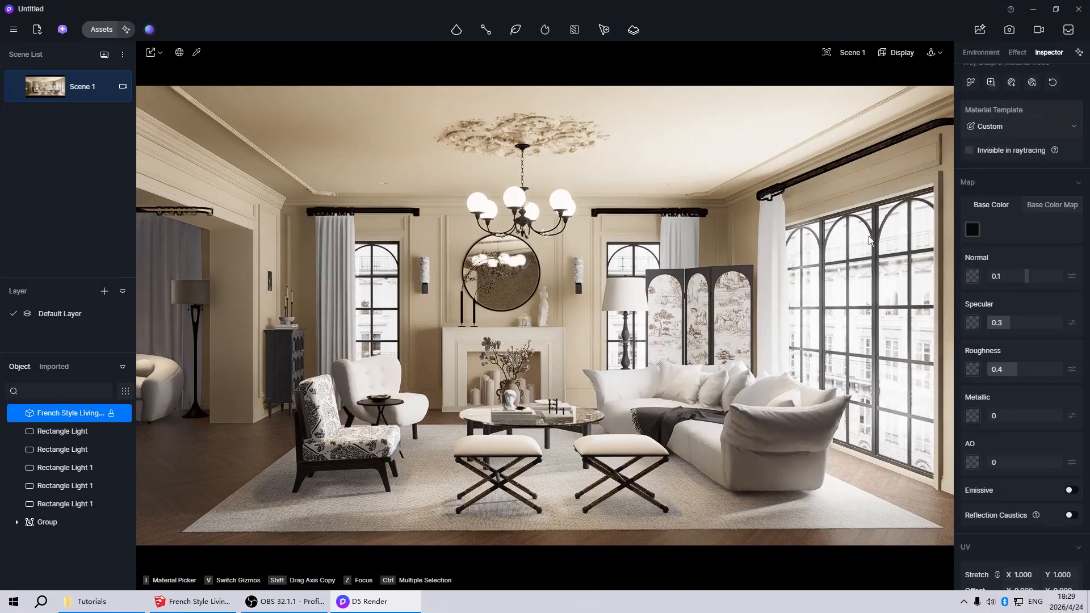
pyautogui.click(973, 229)
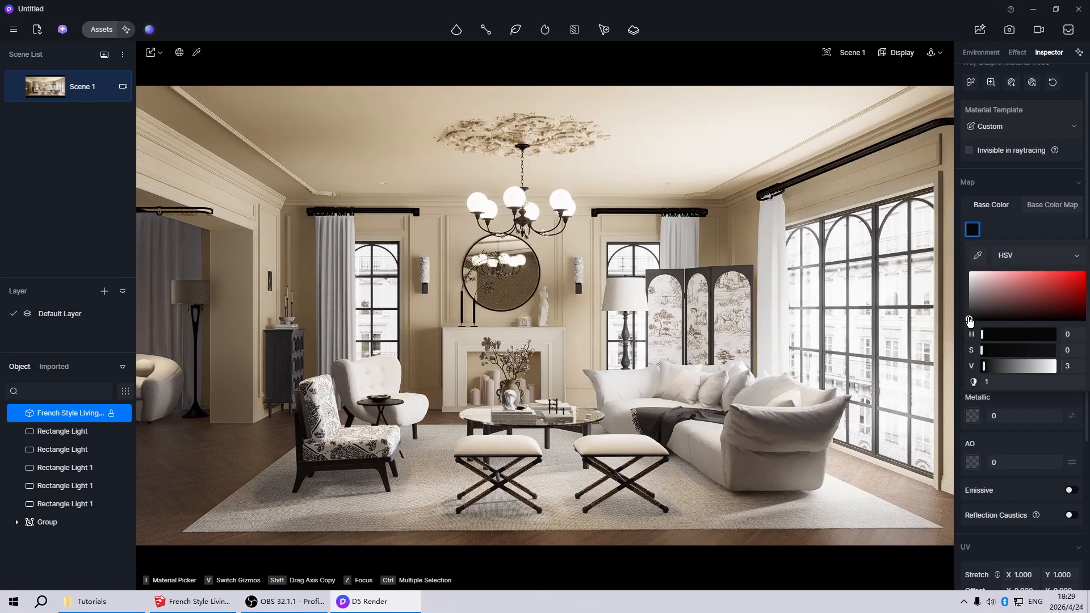
pyautogui.moveTo(969, 320); pyautogui.dragTo(957, 308)
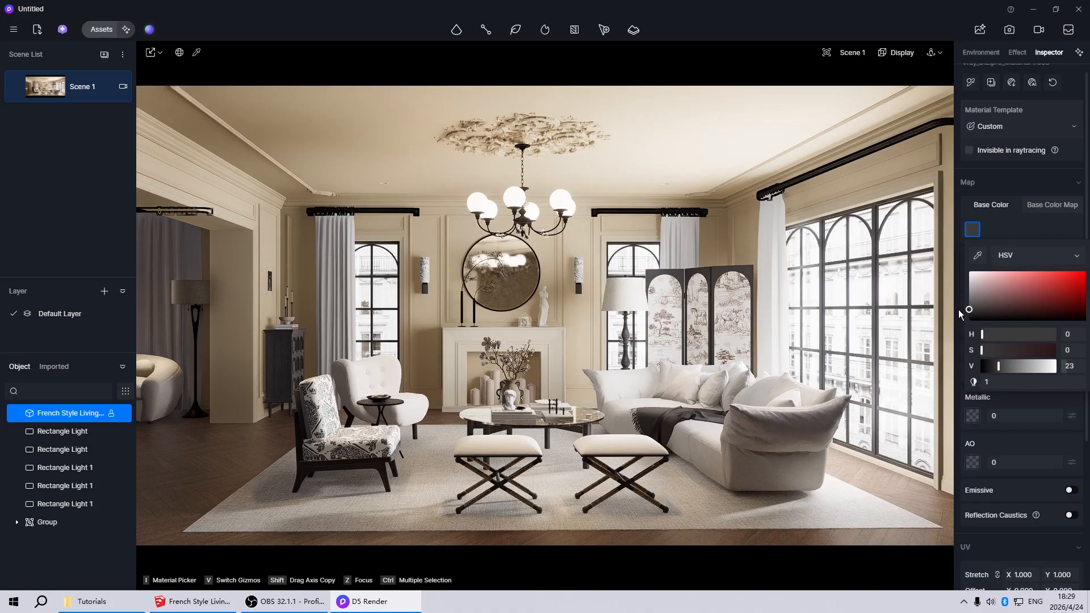
pyautogui.click(859, 311)
# Step: Apply the Foliage material template to the flower blossoms in the coffee table vase
pyautogui.click(500, 344)
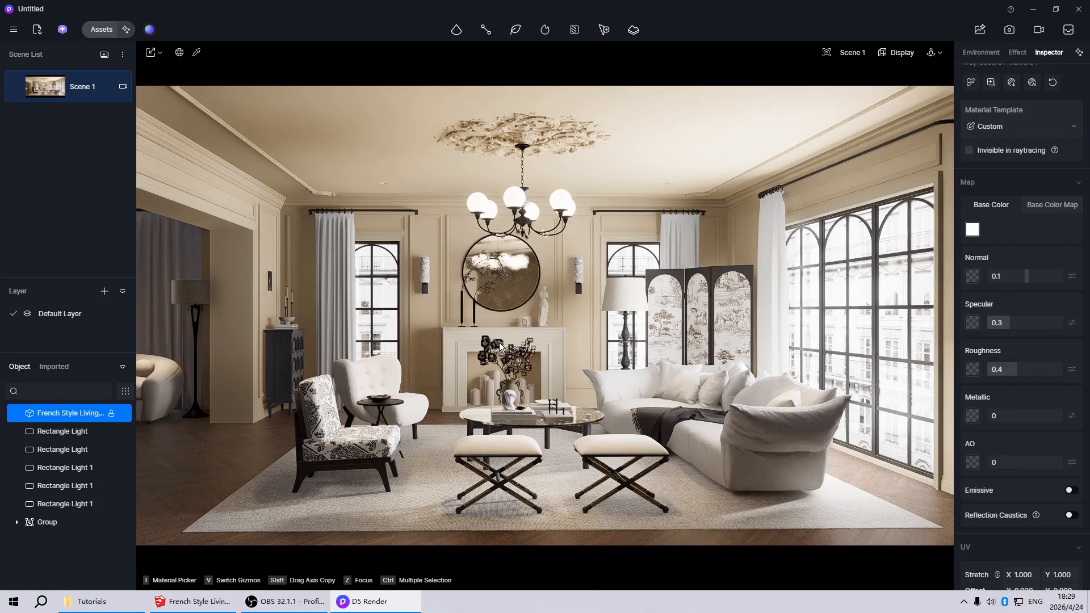
pyautogui.click(1009, 128)
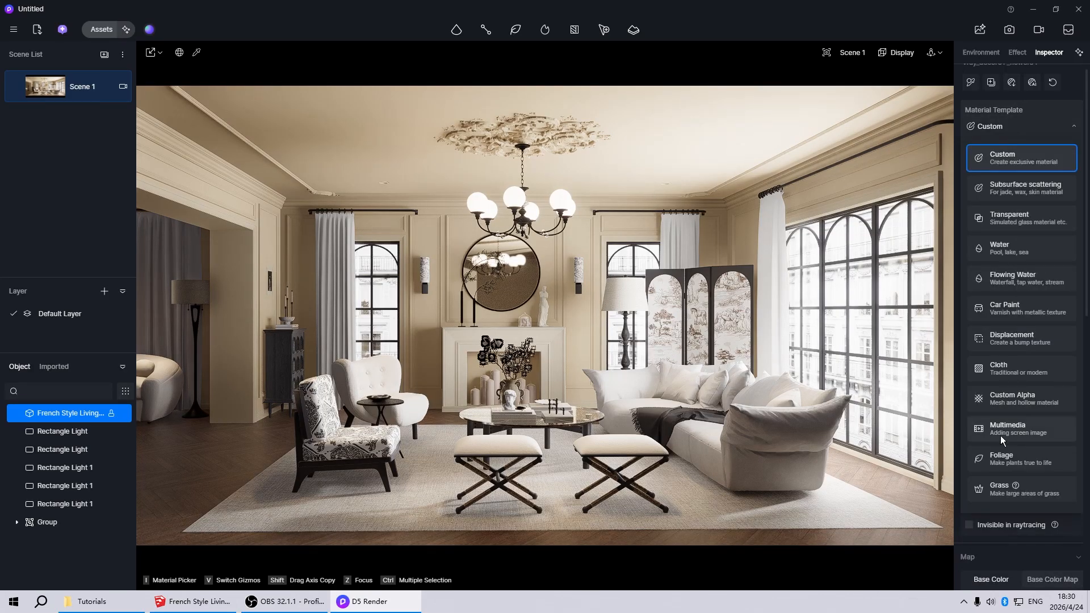
pyautogui.click(1002, 454)
pyautogui.click(629, 413)
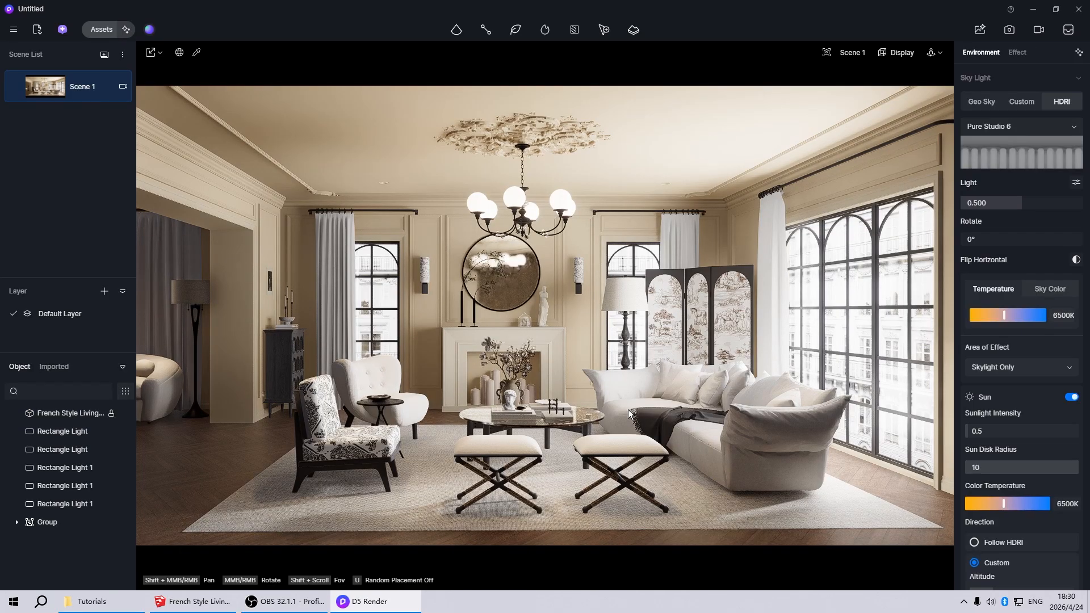
# Step: Lighten the base color of the tall dark candles on the mantel to HSV value (V) 38
pyautogui.click(461, 301)
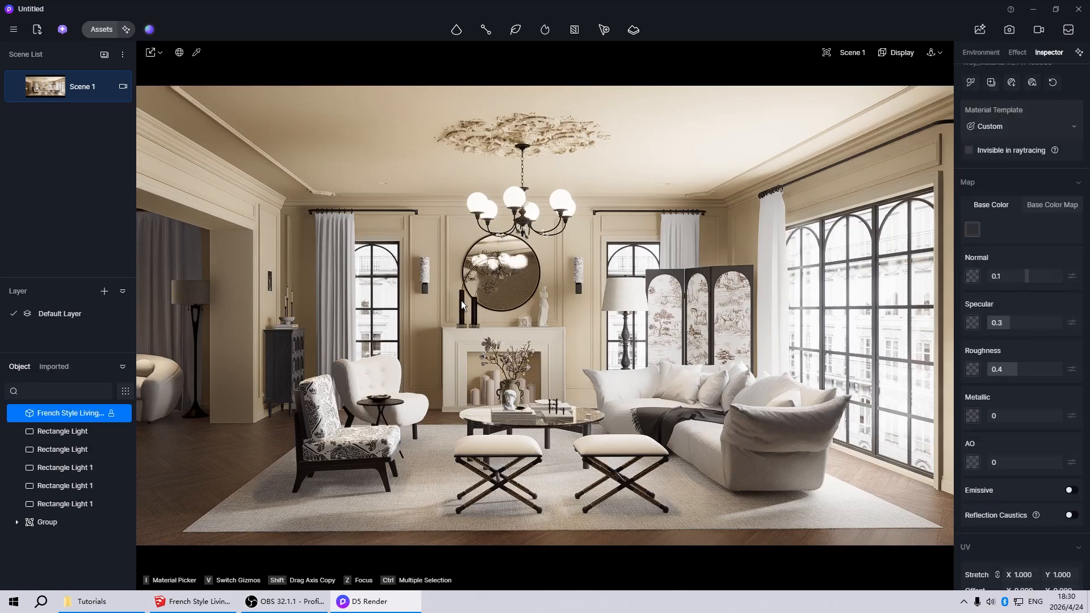
pyautogui.click(971, 230)
pyautogui.moveTo(965, 311); pyautogui.dragTo(954, 302)
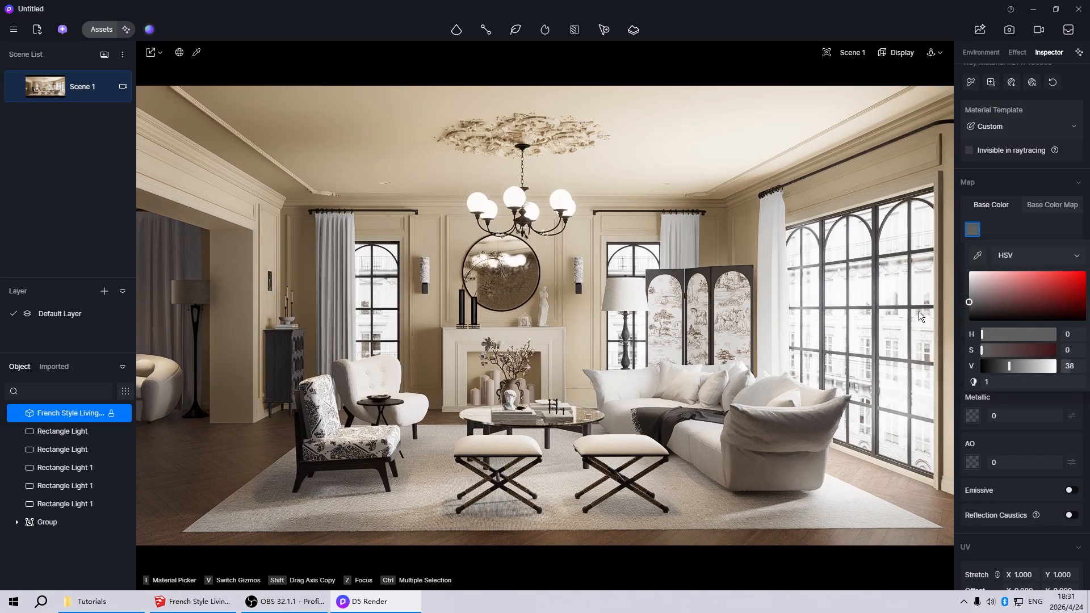
pyautogui.press('Escape')
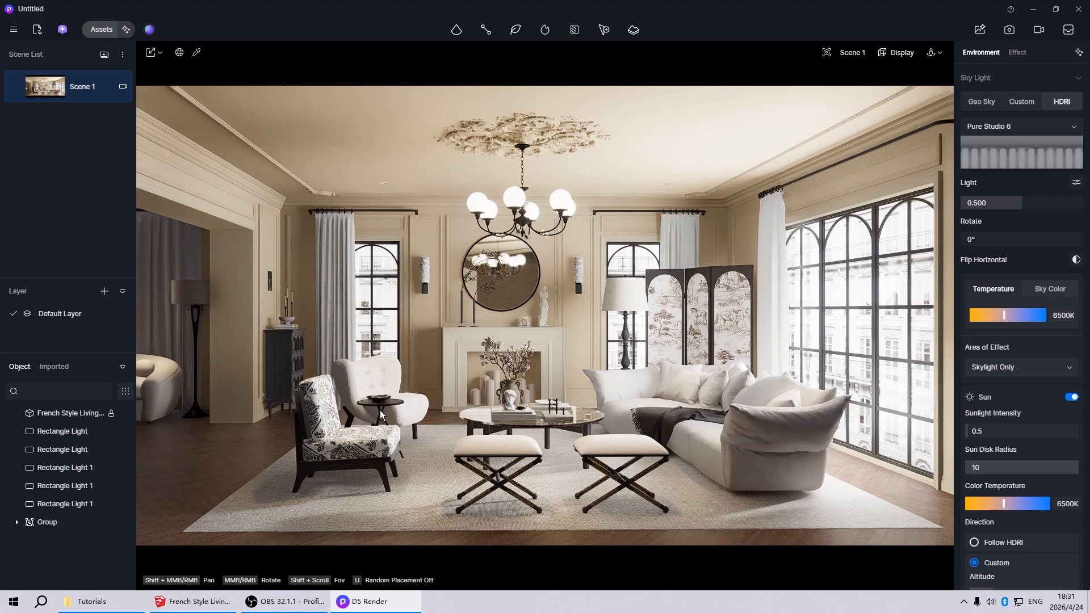
# Step: Set the roughness of the white David bust on the coffee table to 0
pyautogui.click(511, 404)
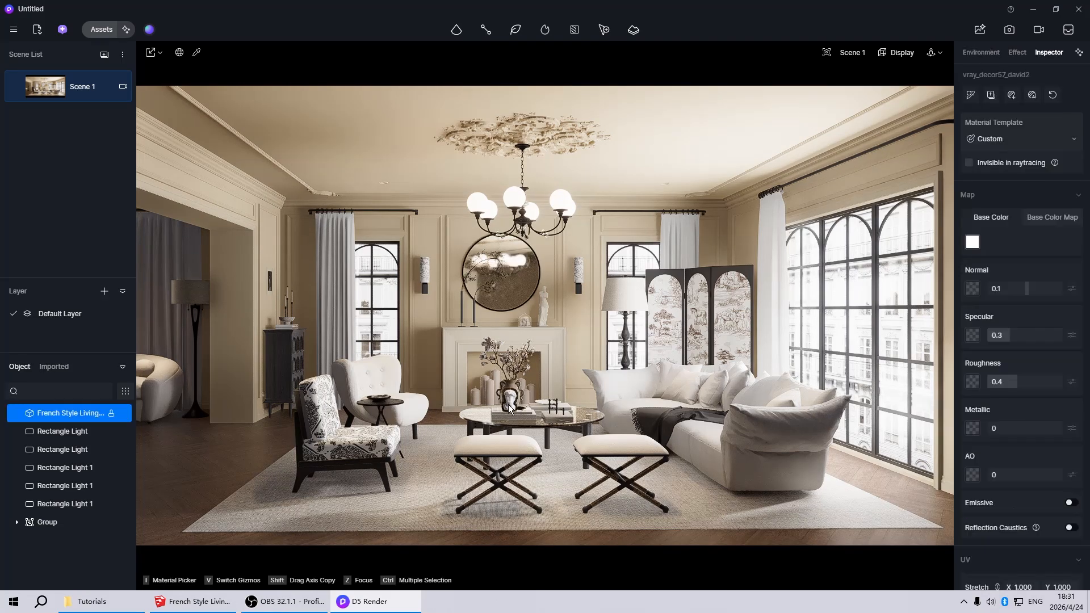
pyautogui.press('z')
pyautogui.scroll(6, 522, 423)
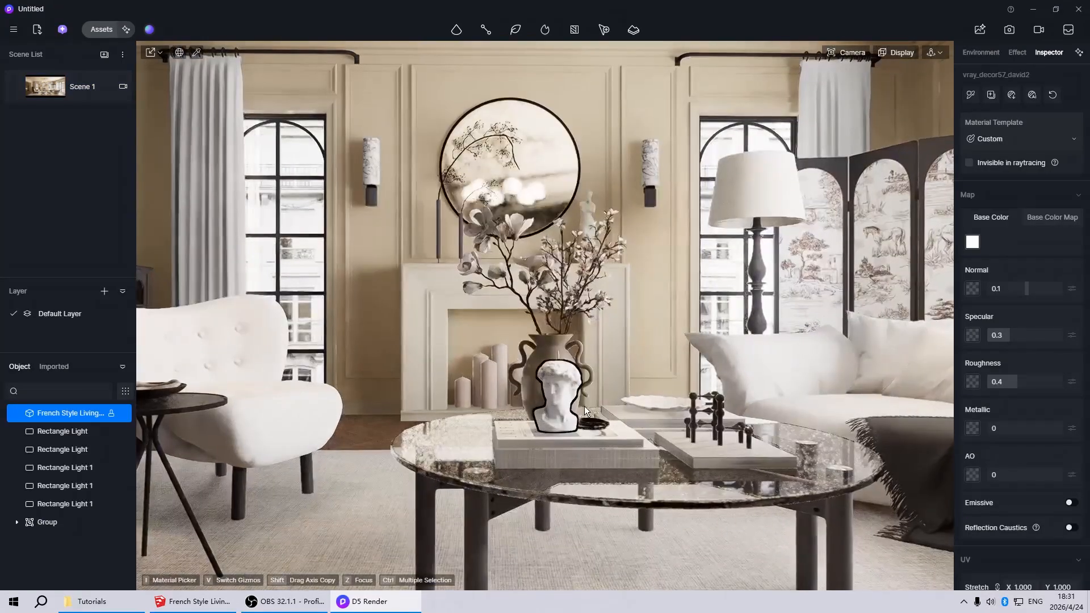
pyautogui.moveTo(1023, 385); pyautogui.dragTo(954, 394)
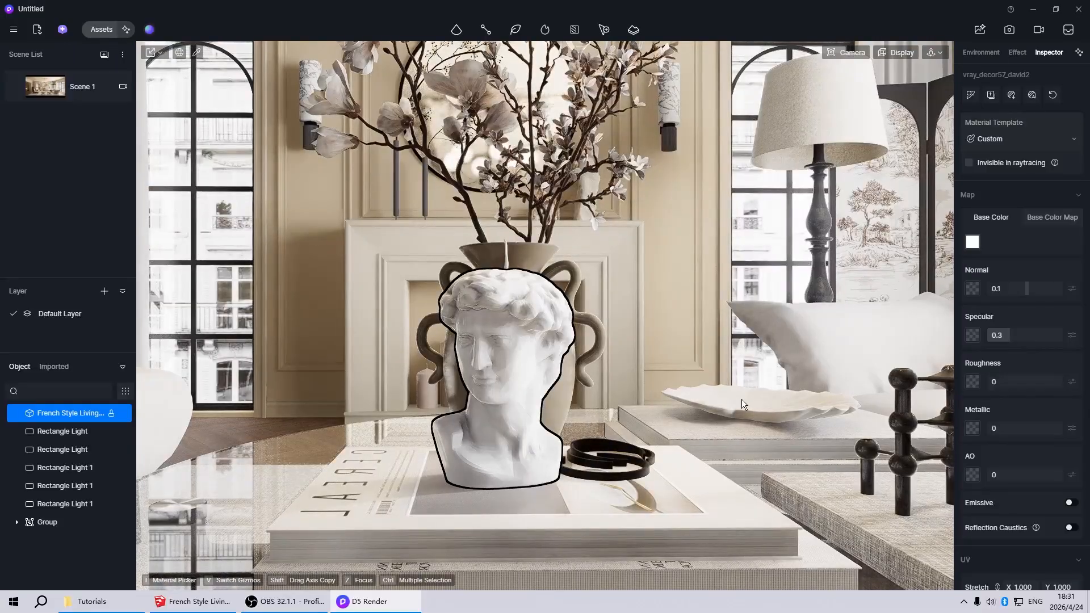
pyautogui.press('Escape')
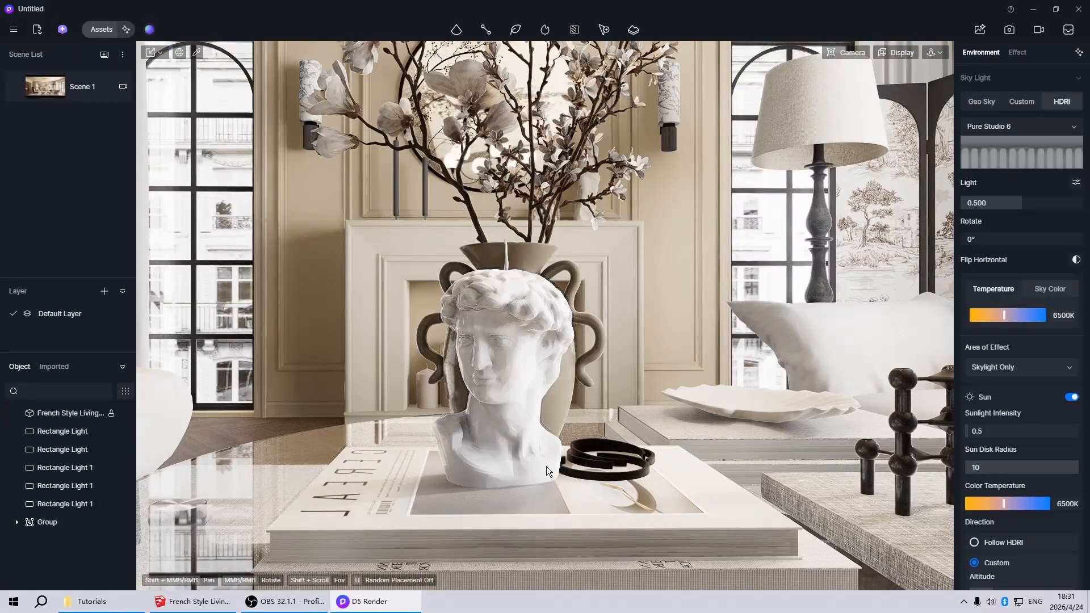
# Step: Return to the Scene 1 view and set the post-processing exposure to -0.09
pyautogui.click(80, 93)
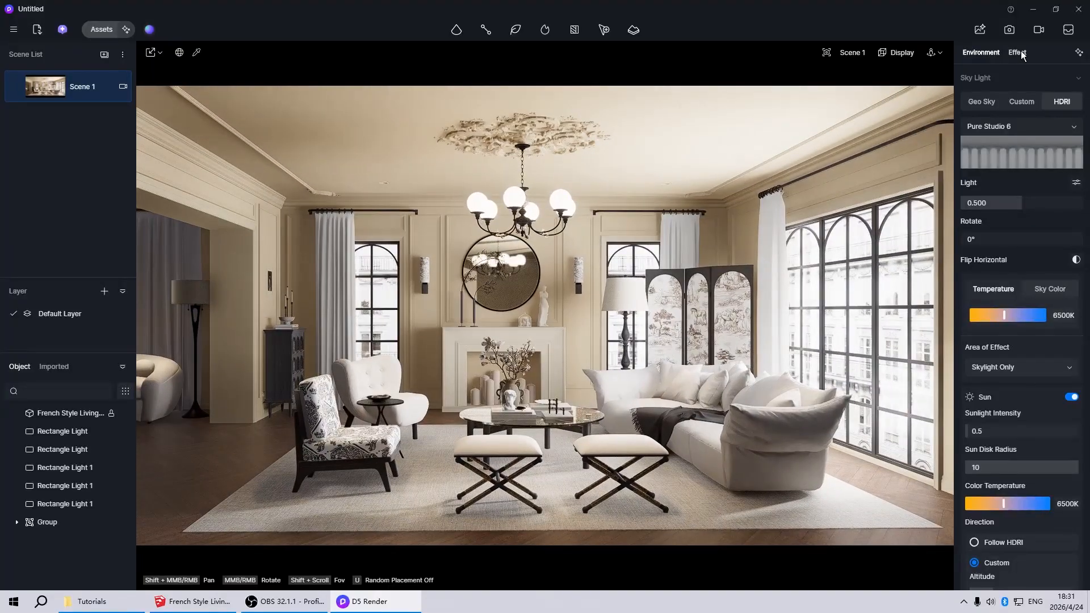
pyautogui.click(1018, 52)
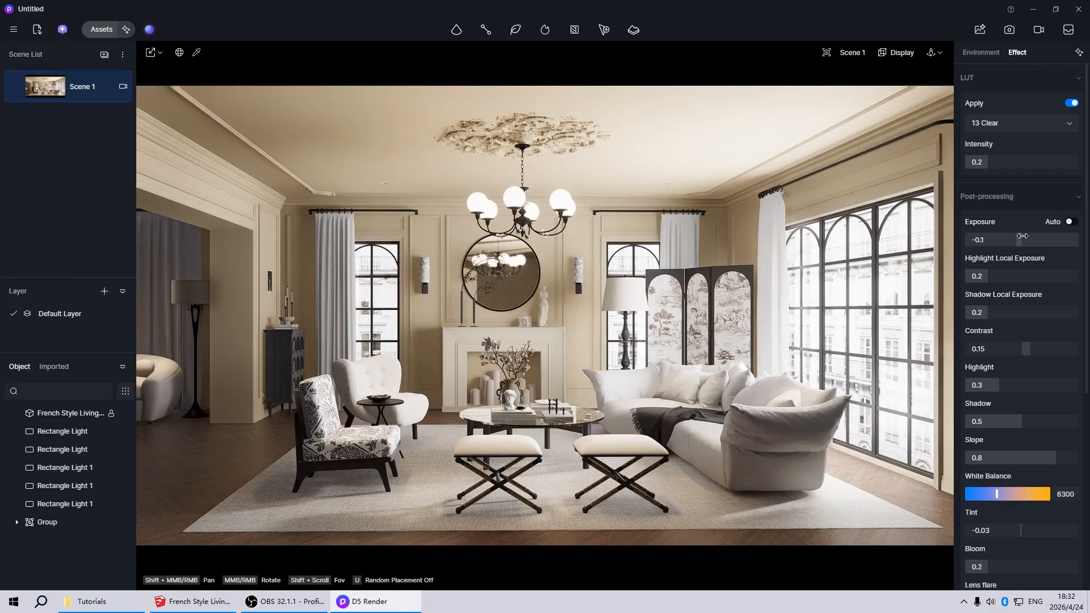
pyautogui.moveTo(1022, 238); pyautogui.dragTo(1022, 238)
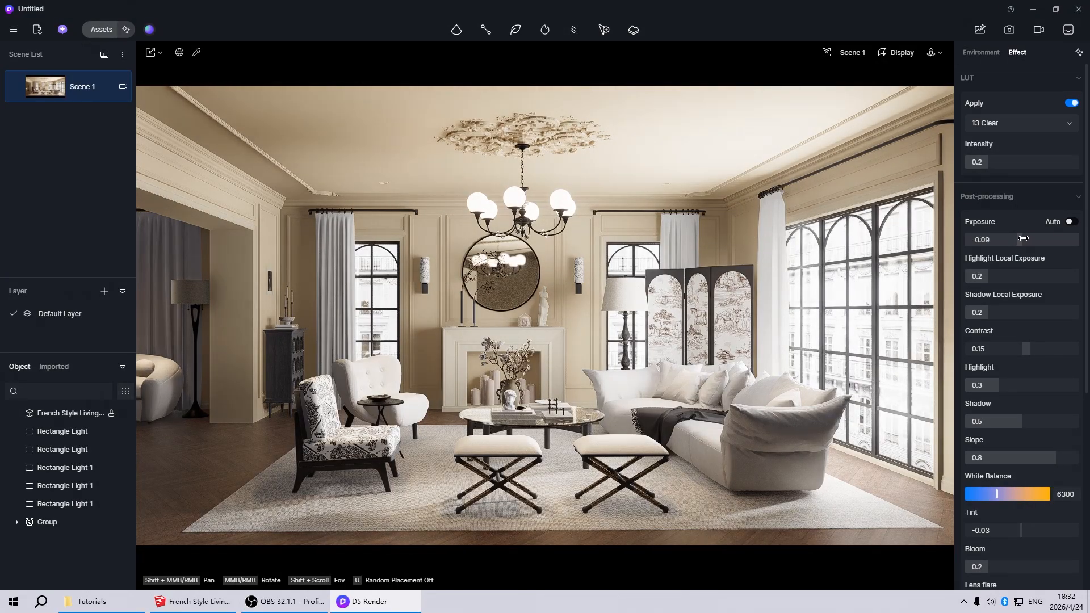
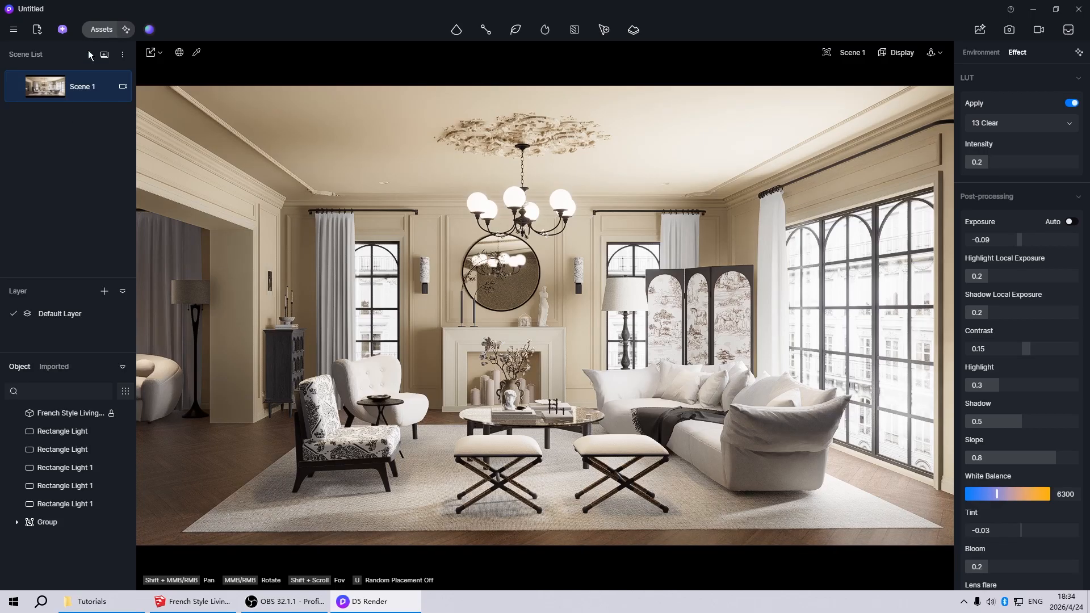
# Step: Apply the White Gauze Curtain3 fabric material from the online asset library to the curtain in the adjoining room
pyautogui.click(93, 29)
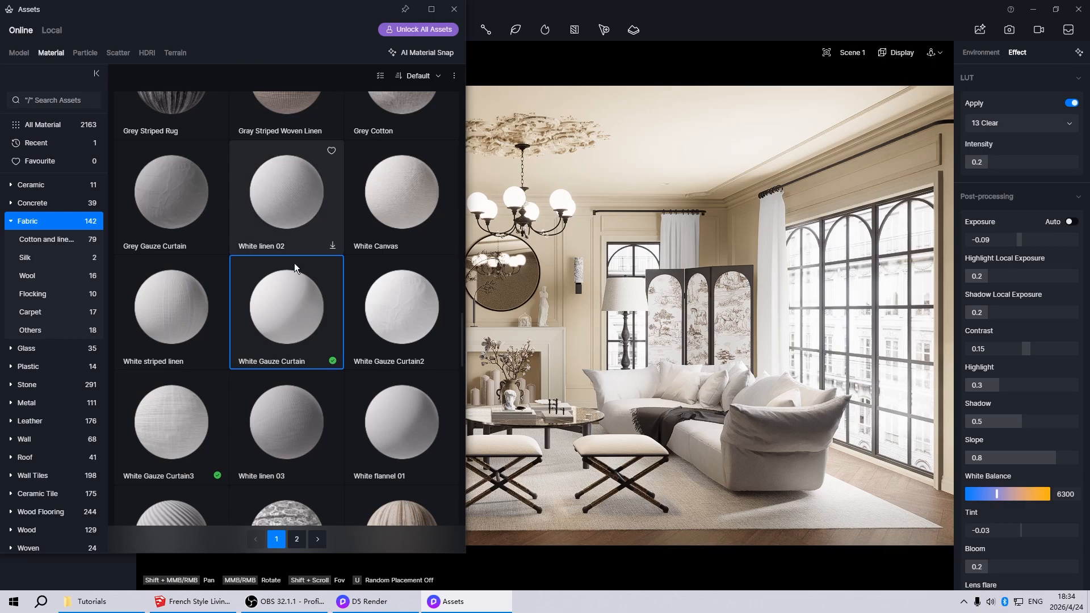
pyautogui.click(163, 425)
pyautogui.click(454, 9)
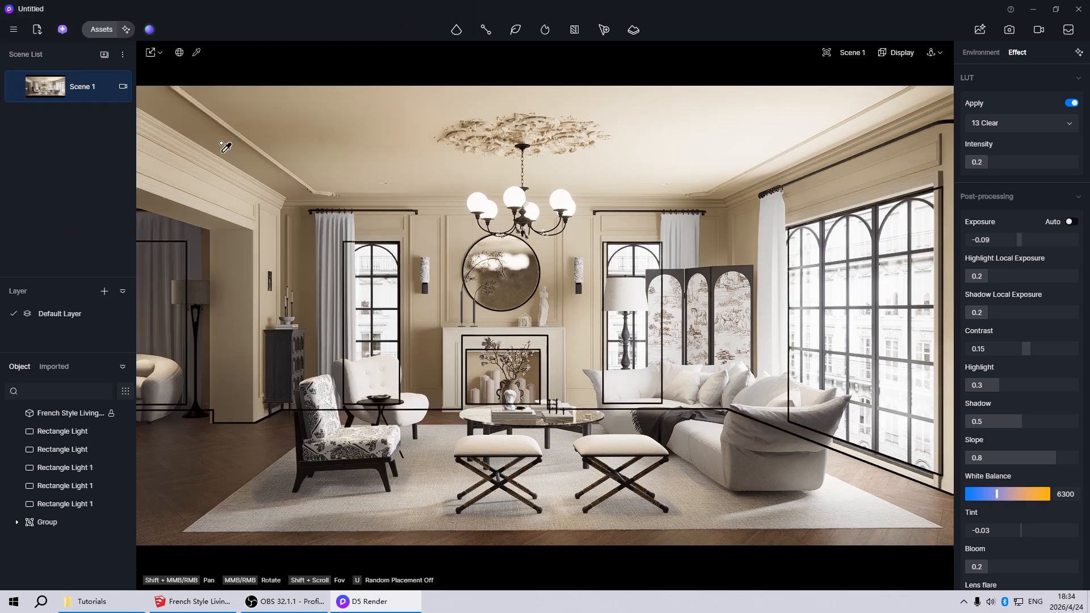
pyautogui.click(158, 281)
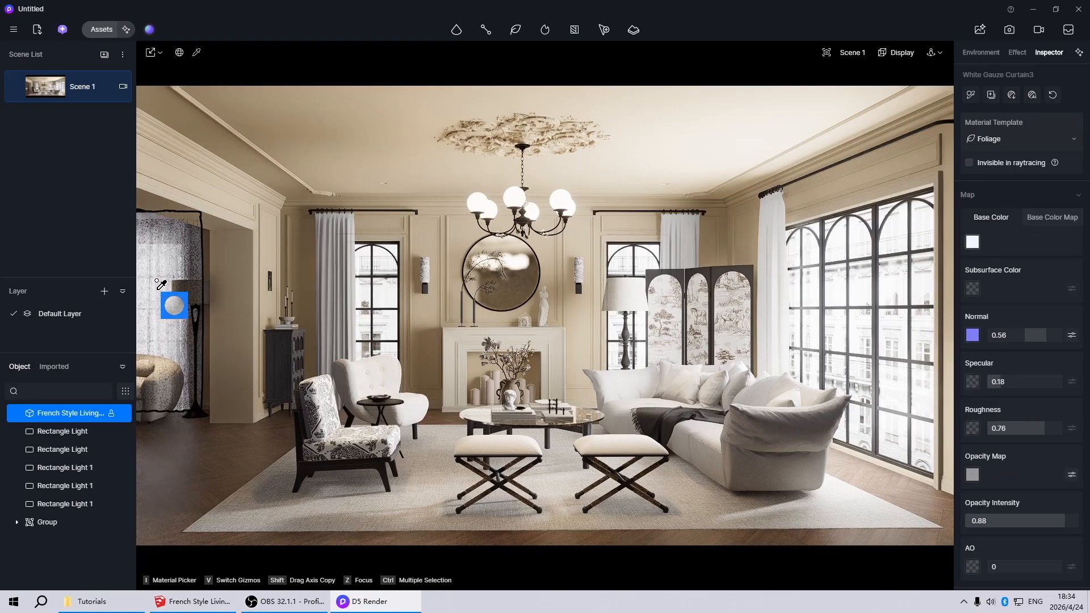
pyautogui.rightClick(539, 293)
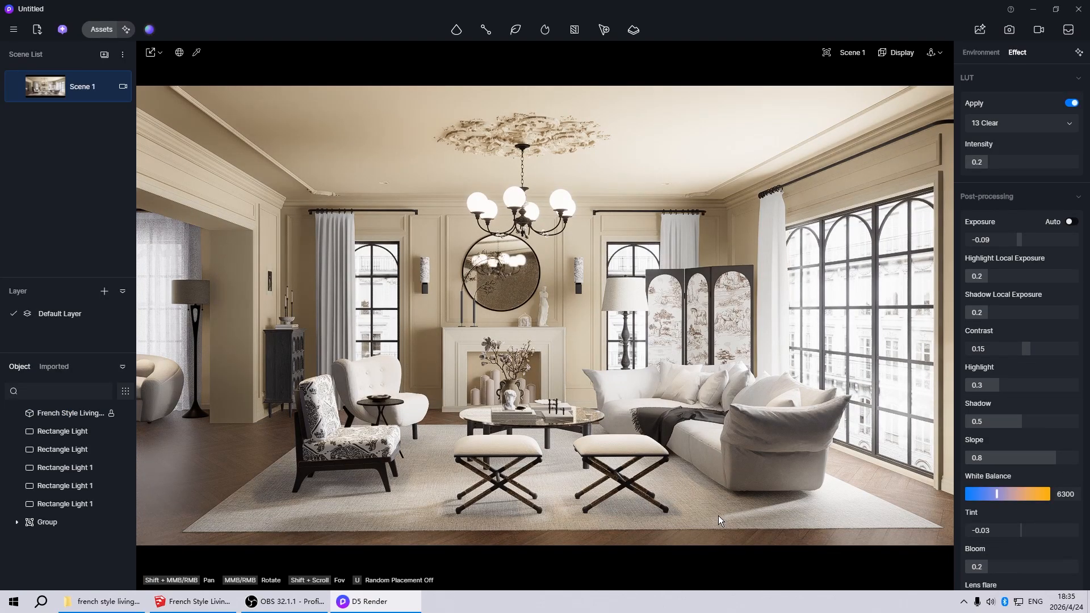
# Step: Darken the base color of the living room rug to HSV value (V) 90
pyautogui.click(702, 512)
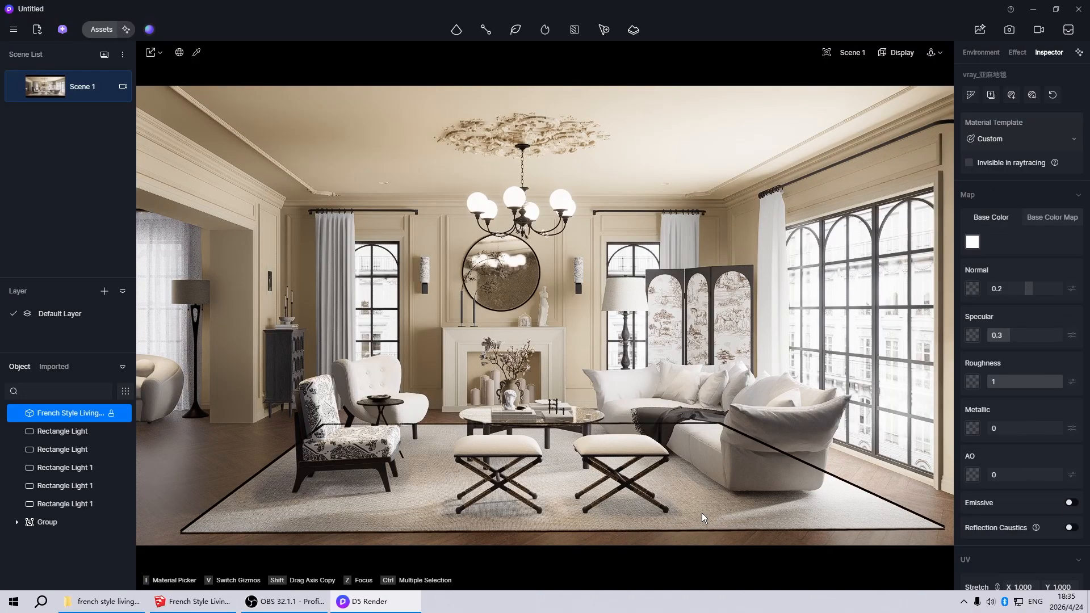
pyautogui.click(972, 242)
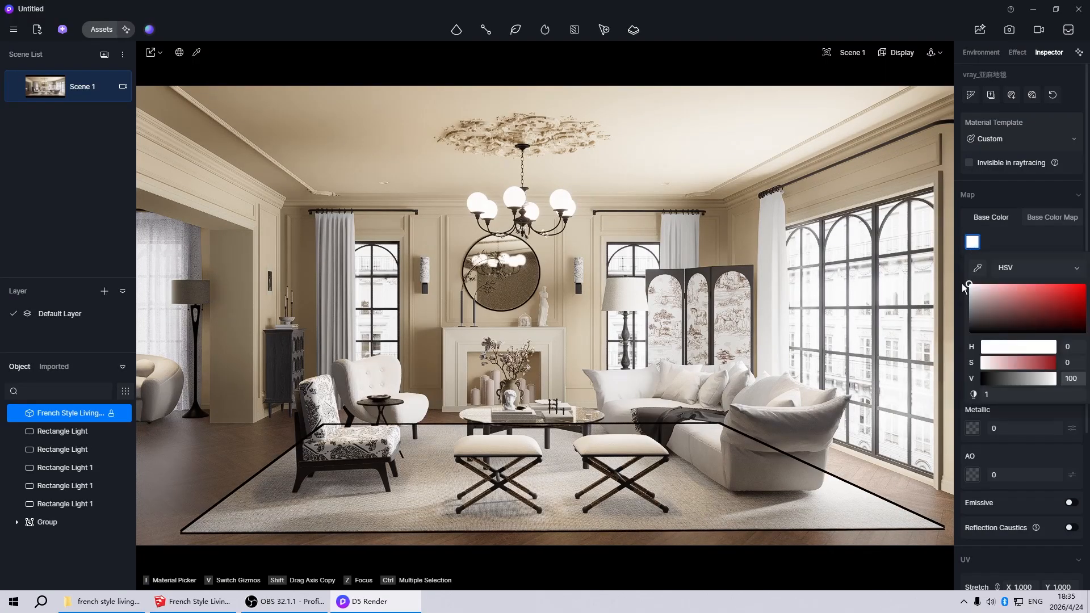
pyautogui.moveTo(968, 288); pyautogui.dragTo(969, 289)
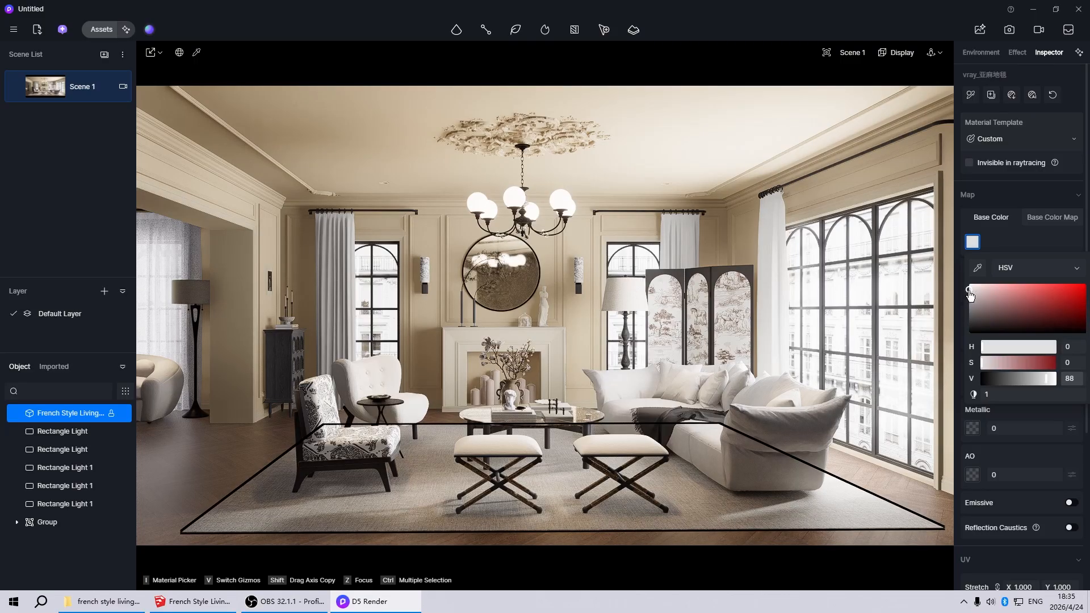
pyautogui.click(1076, 380)
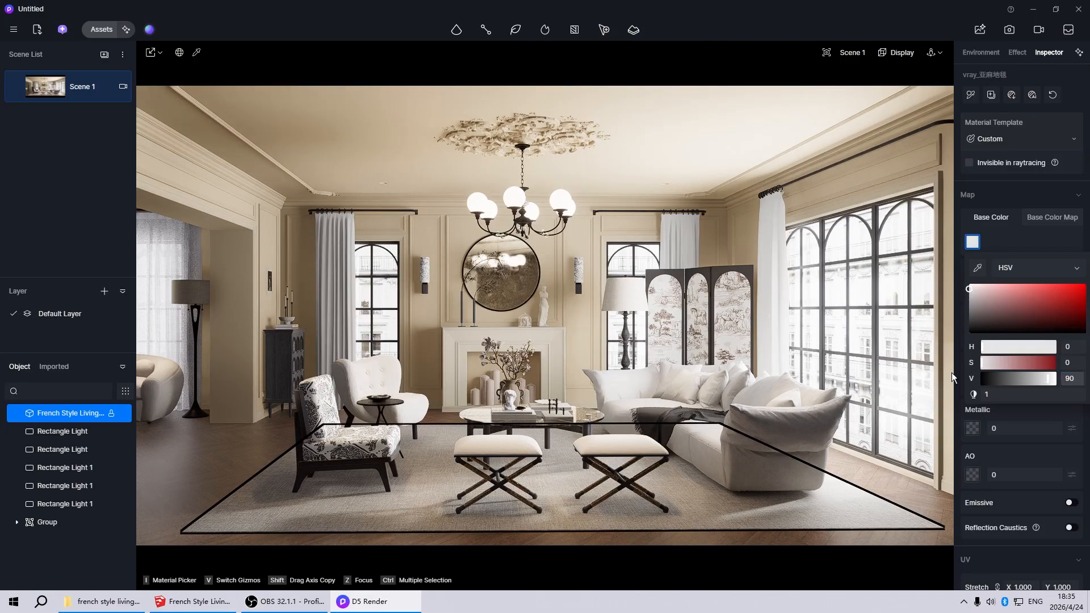
pyautogui.press('Escape')
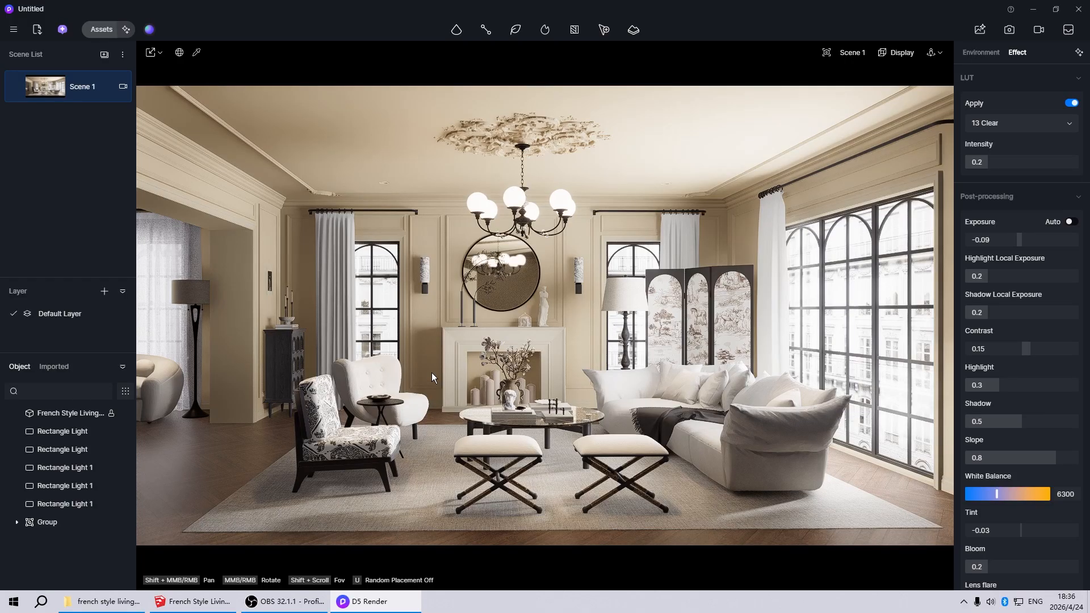
# Step: Darken the base color of the building backdrop outside the windows to HSV value (V) about 68, working from the Scene 1 view
pyautogui.scroll(8, 341, 387)
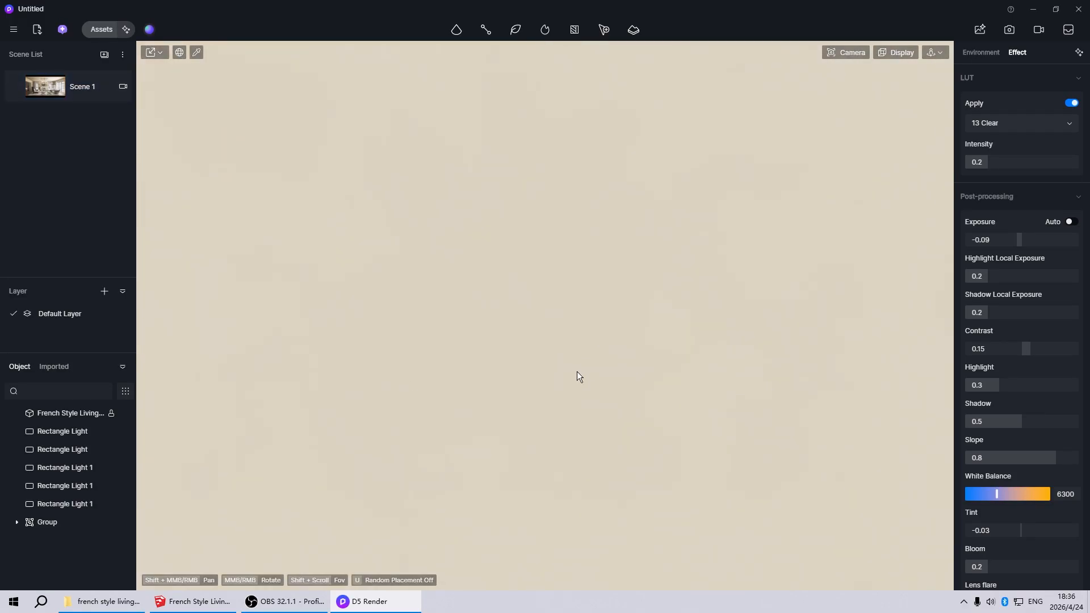
pyautogui.scroll(-6, 523, 458)
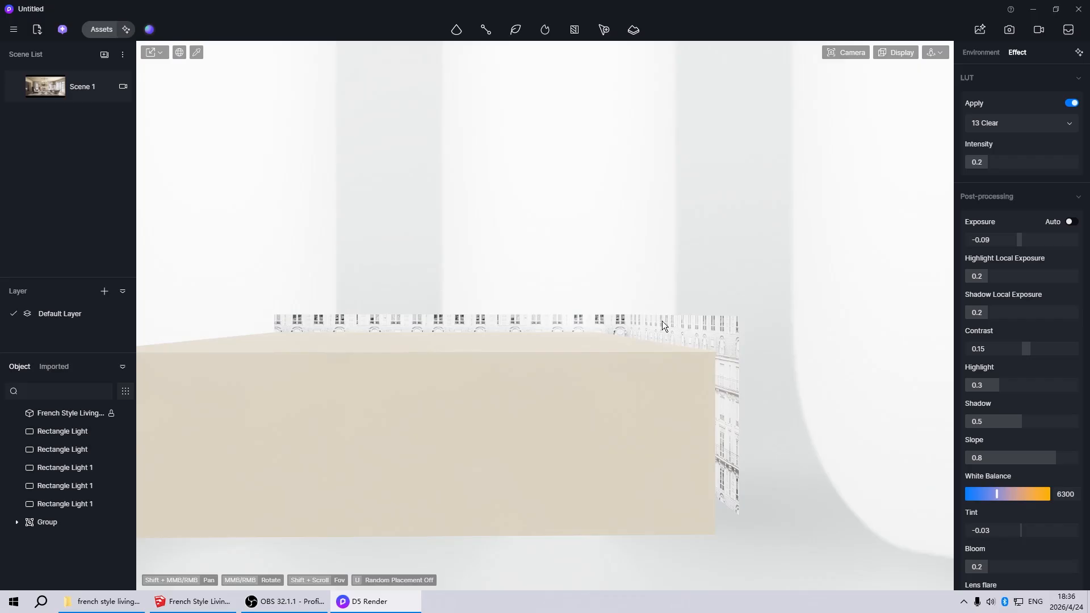
pyautogui.click(662, 321)
pyautogui.click(56, 91)
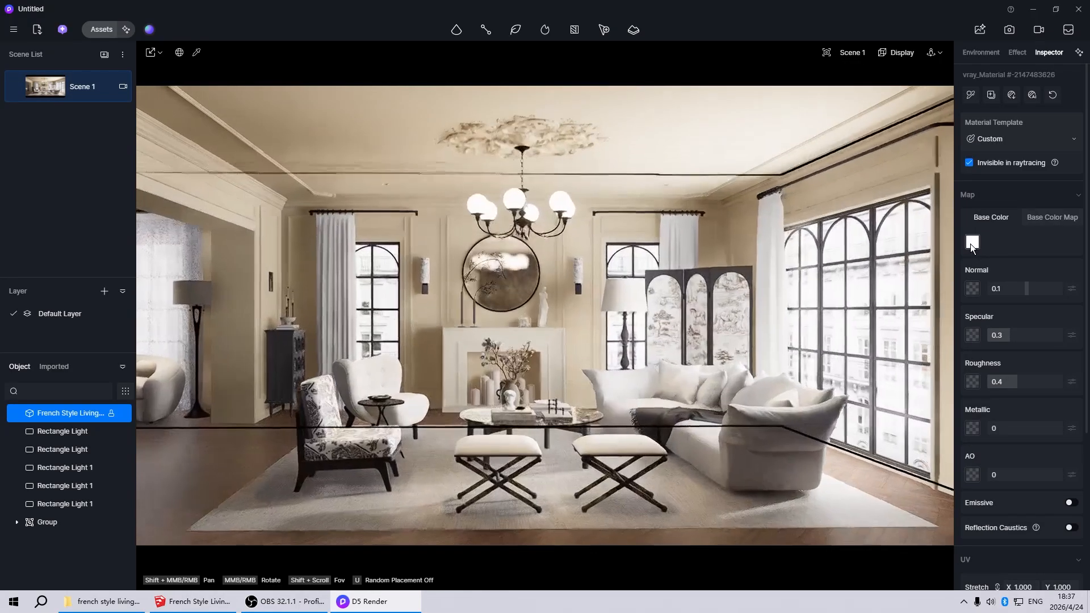
pyautogui.click(972, 242)
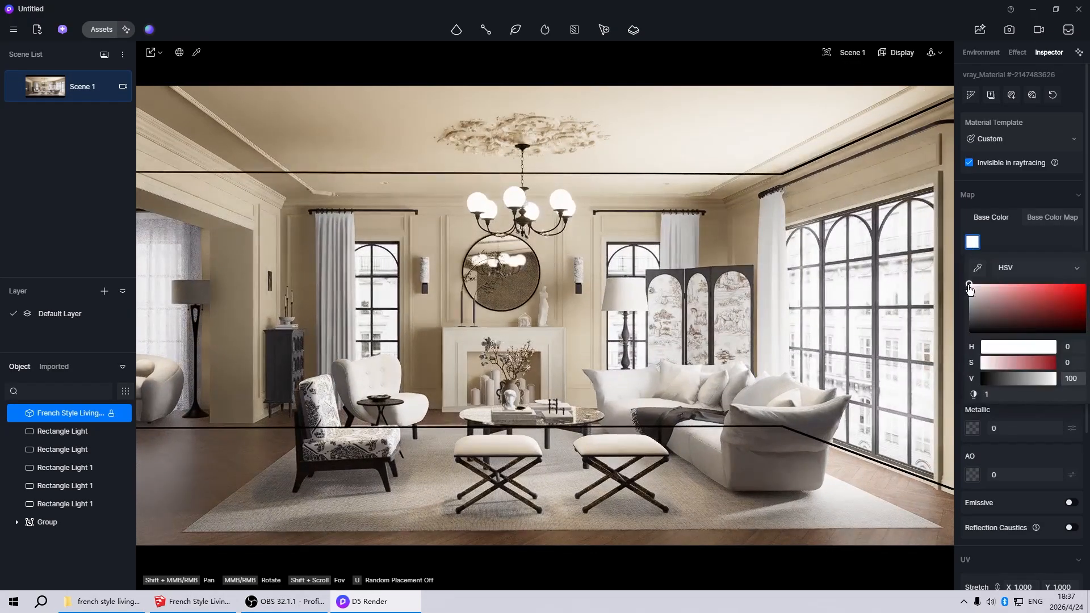
pyautogui.moveTo(968, 290); pyautogui.dragTo(960, 304)
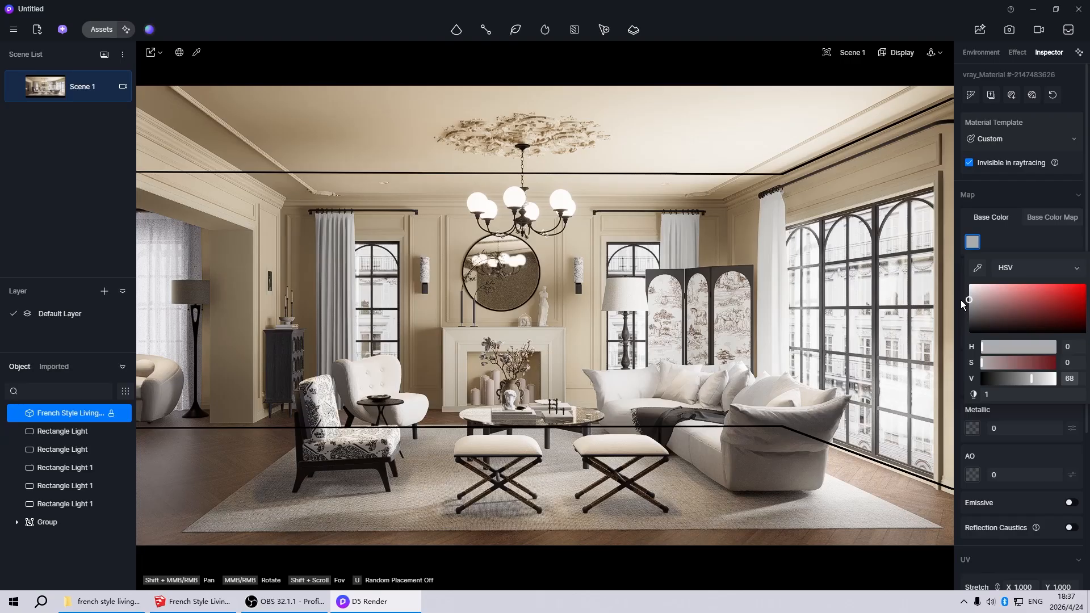
pyautogui.click(1070, 380)
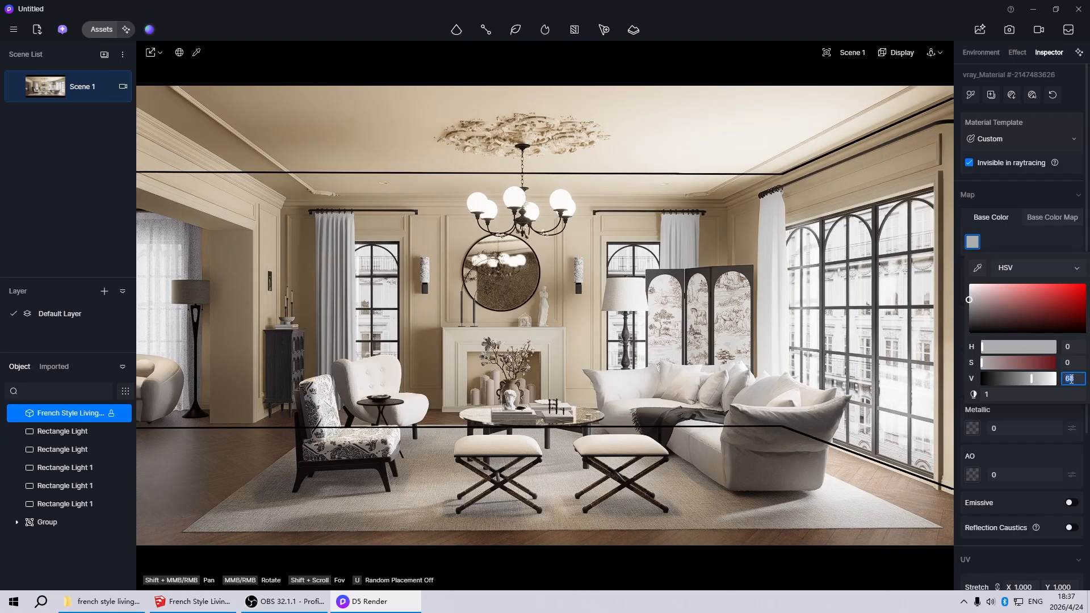
pyautogui.click(877, 357)
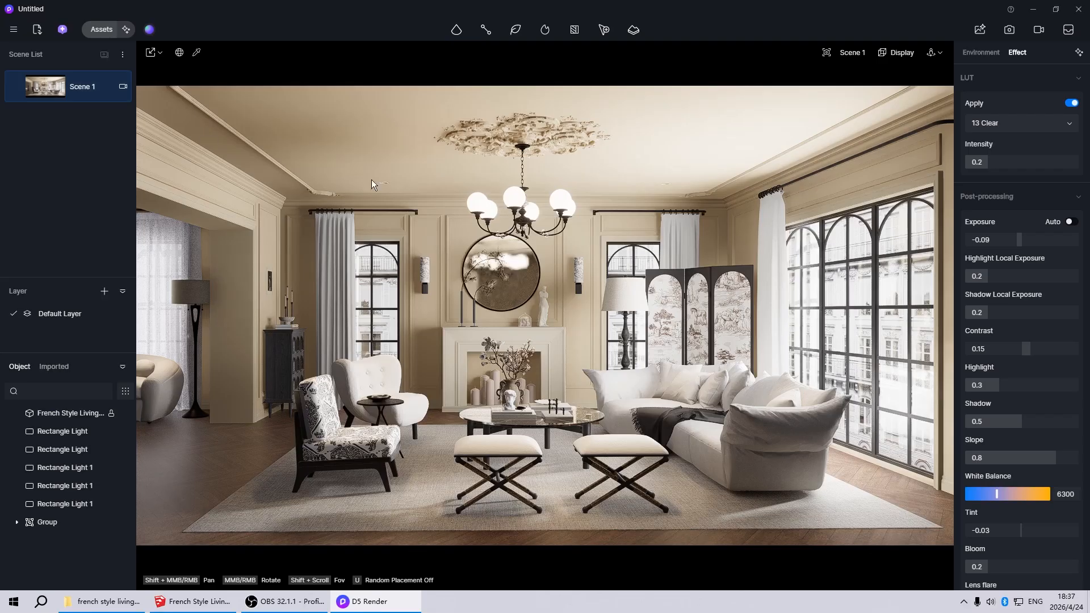
# Step: Render Scene 1 as a 4k still image with the original aspect ratio and save it as Scene 1(1).png
pyautogui.click(1010, 30)
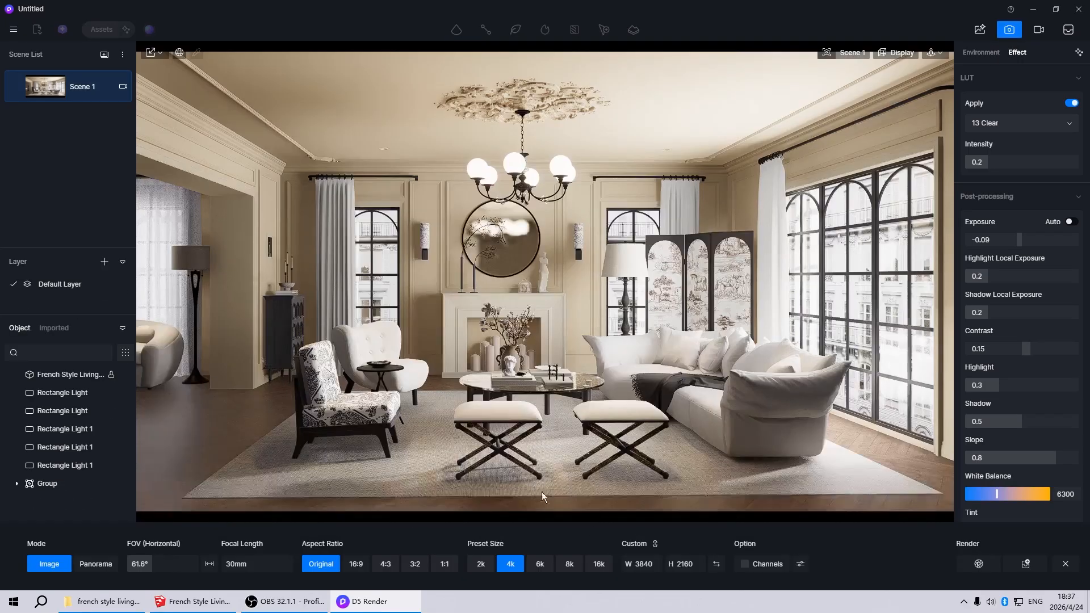
pyautogui.click(515, 563)
pyautogui.click(515, 563)
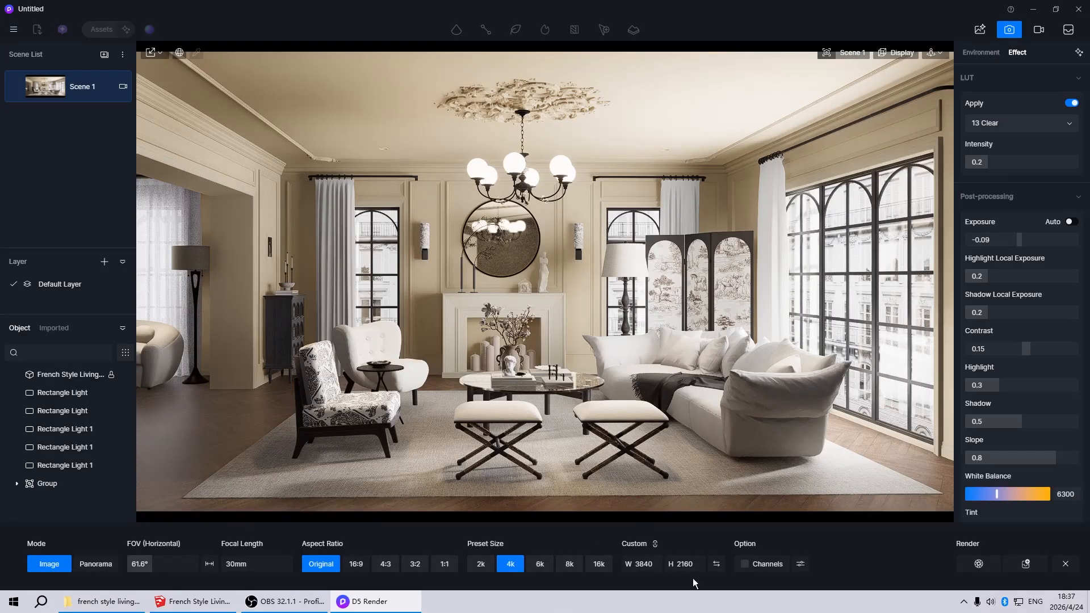
pyautogui.click(972, 563)
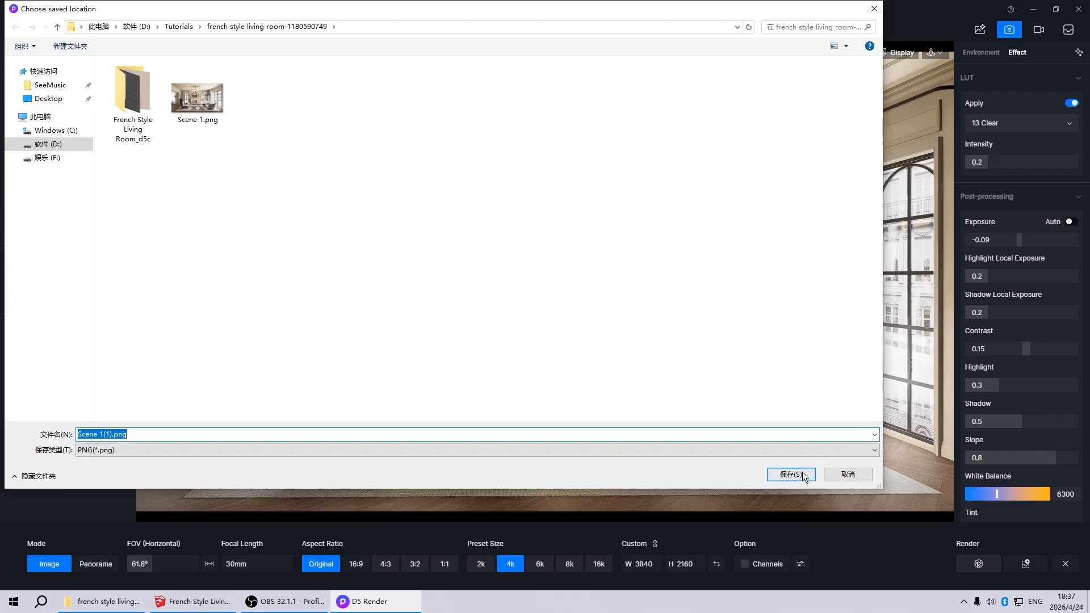
pyautogui.click(772, 475)
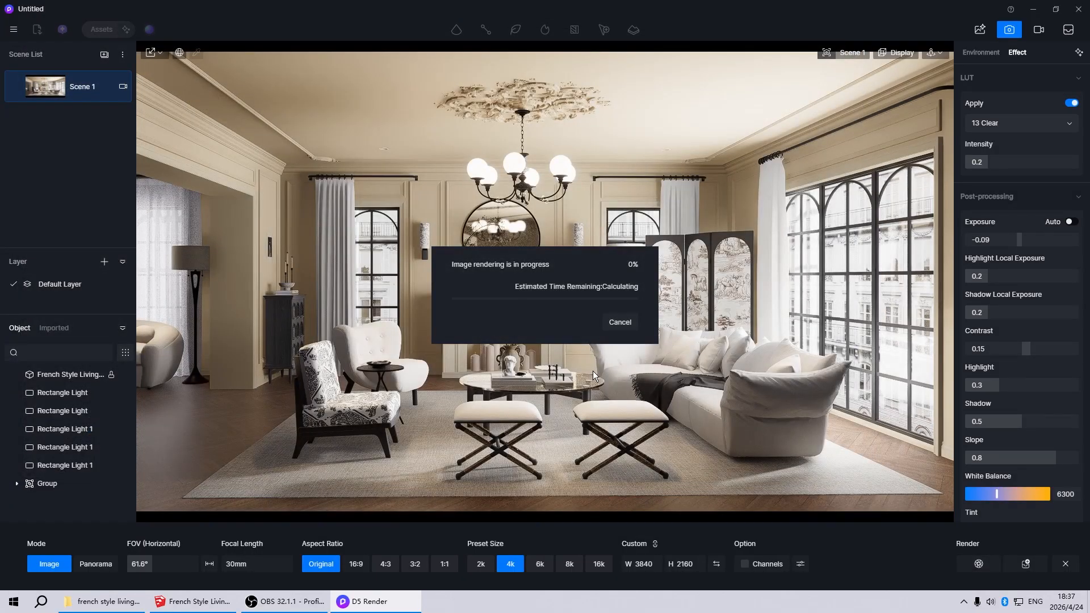